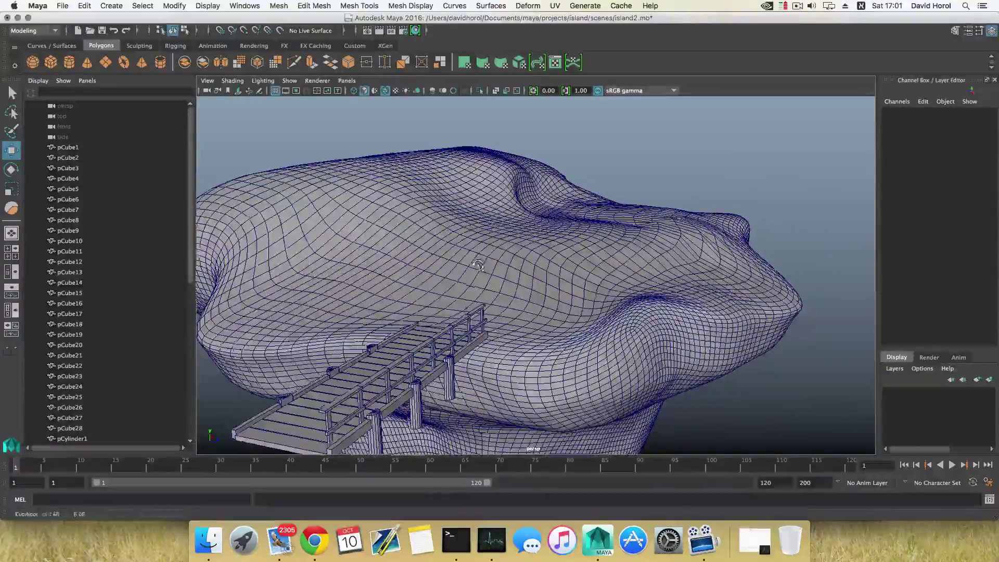
pyautogui.scroll(3, 511, 288)
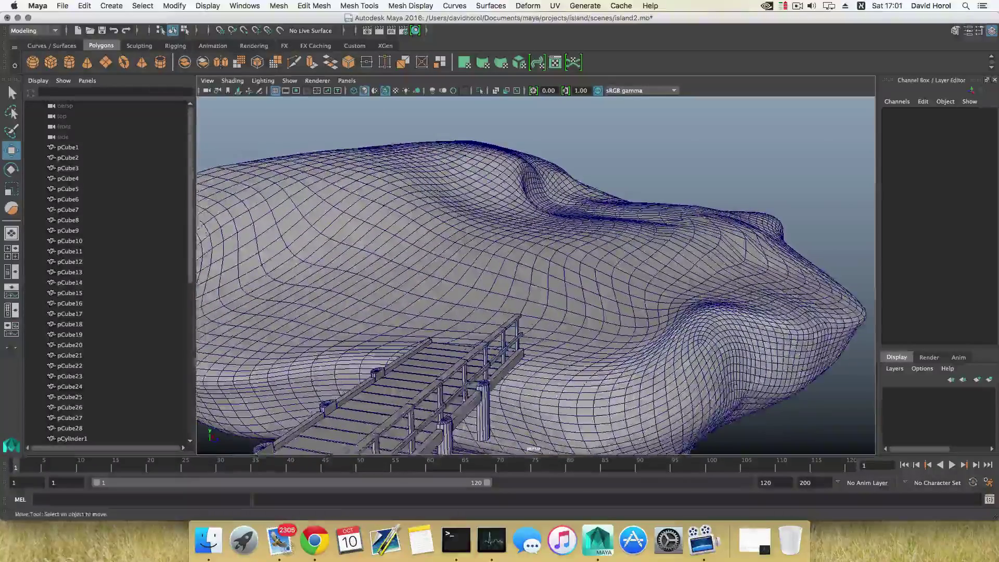
pyautogui.click(50, 62)
pyautogui.keyDown('alt'); pyautogui.moveTo(519, 229); pyautogui.dragTo(491, 244); pyautogui.keyUp('alt')
pyautogui.press('Delete')
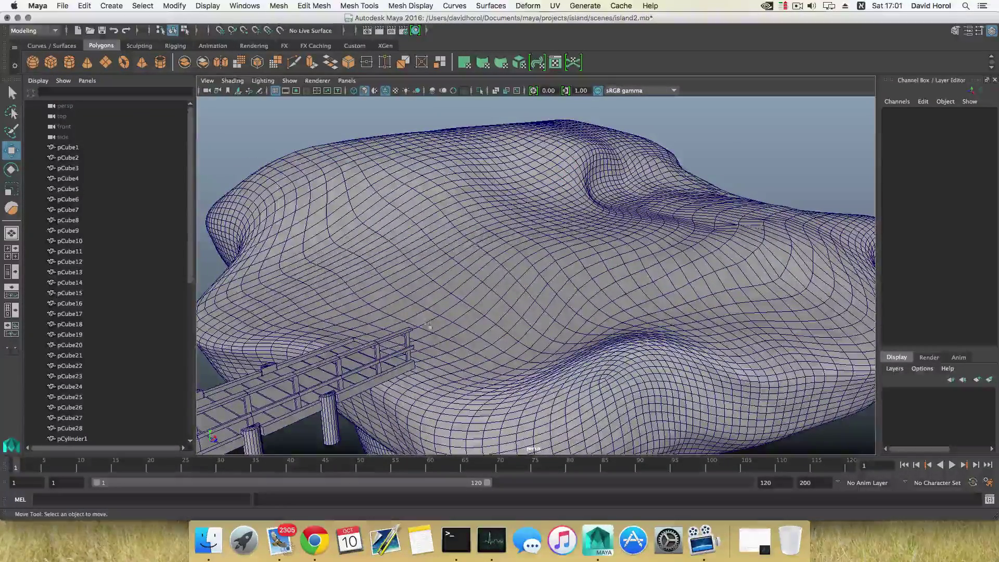
# Duplicate the last railing post at the bridge's island end and move the copy just past the railing, to about -149.5 in X
pyautogui.keyDown('alt'); pyautogui.moveTo(430, 325); pyautogui.dragTo(487, 286, button='middle'); pyautogui.keyUp('alt')
pyautogui.scroll(5, 488, 312)
pyautogui.keyDown('alt'); pyautogui.moveTo(513, 330); pyautogui.dragTo(464, 326); pyautogui.keyUp('alt')
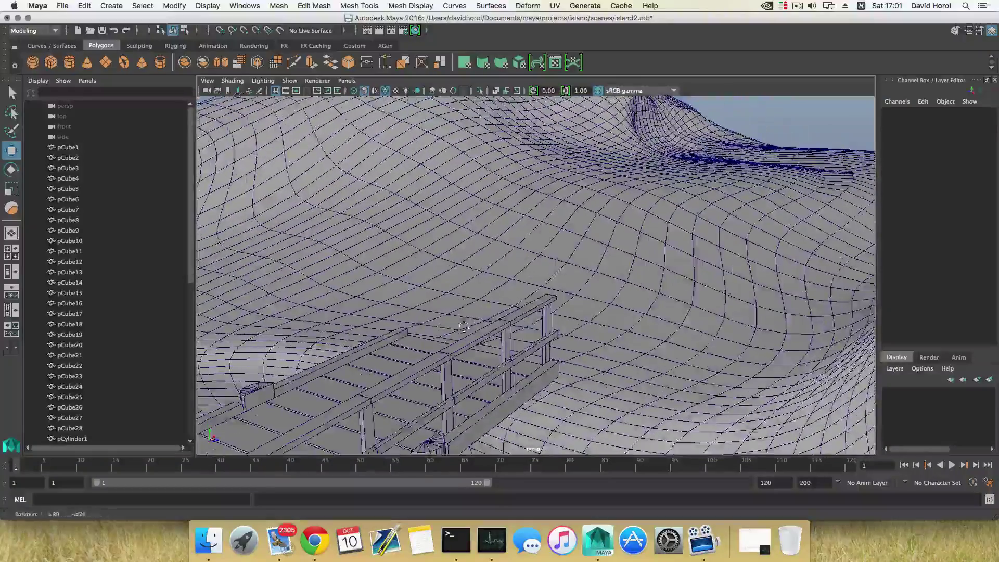
pyautogui.click(544, 325)
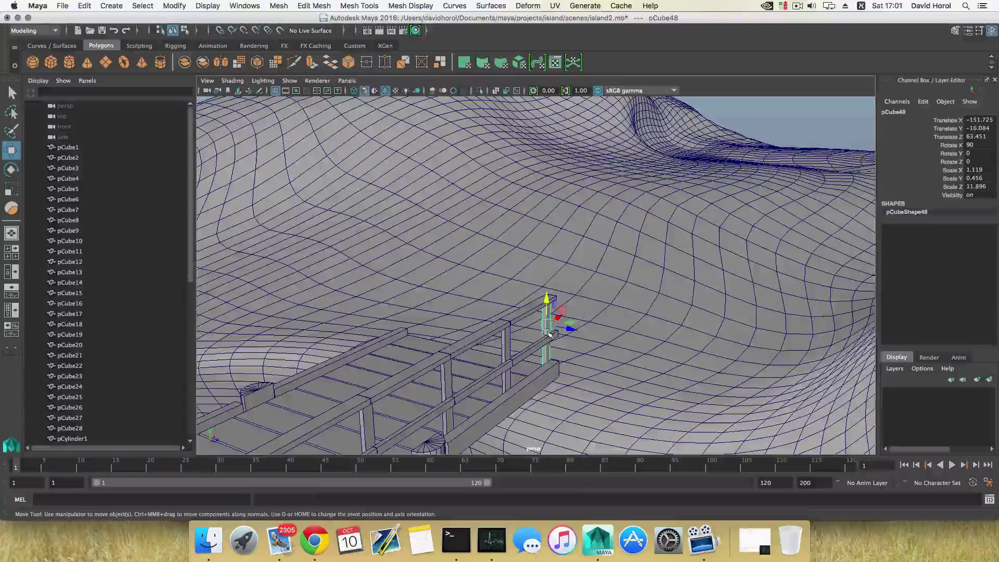
pyautogui.keyDown('alt'); pyautogui.moveTo(570, 324); pyautogui.dragTo(517, 330); pyautogui.keyUp('alt')
pyautogui.keyDown('alt'); pyautogui.moveTo(517, 330); pyautogui.dragTo(449, 312, button='right'); pyautogui.keyUp('alt')
pyautogui.moveTo(431, 300)
pyautogui.mouseDown()
pyautogui.moveTo(443, 304)
pyautogui.moveTo(429, 285)
pyautogui.mouseUp()
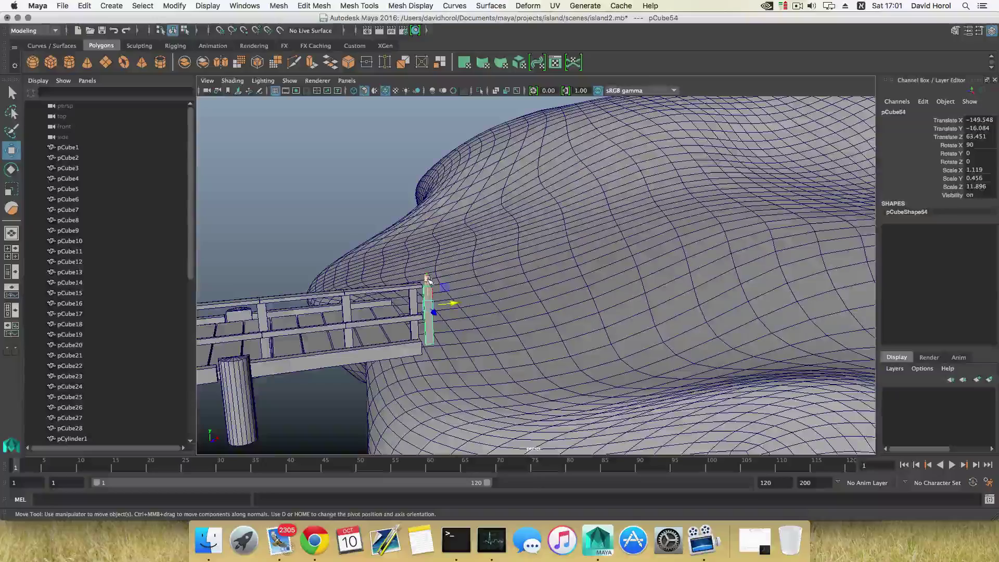
# Stretch the copied post into a tall gate post by raising its top vertices to about 11.5 in Y
pyautogui.moveTo(335, 166); pyautogui.dragTo(284, 165, button='right')
pyautogui.keyDown('alt'); pyautogui.moveTo(364, 234); pyautogui.dragTo(421, 281); pyautogui.keyUp('alt')
pyautogui.moveTo(543, 219); pyautogui.dragTo(541, 182)
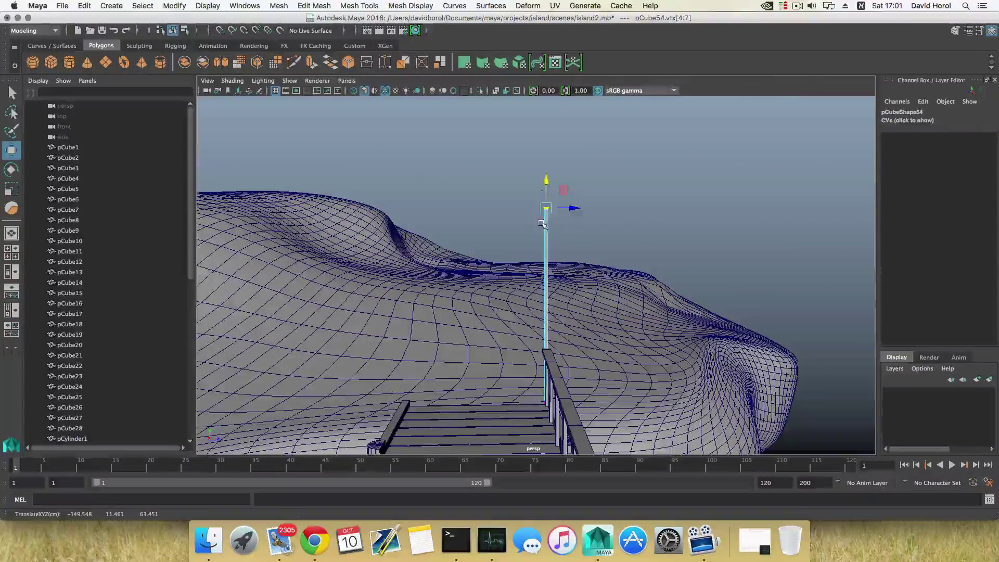
# Duplicate the tall post and move the copy to the opposite side of the walkway, at about 39.8 in Z
pyautogui.press('F8')
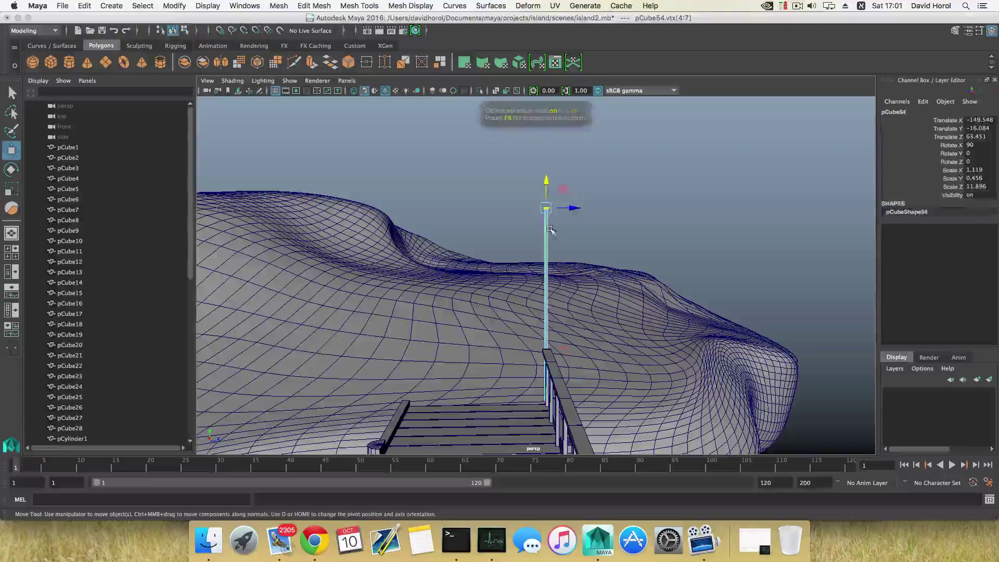
pyautogui.hotkey('ctrl', 'd')
pyautogui.moveTo(572, 368); pyautogui.dragTo(434, 376)
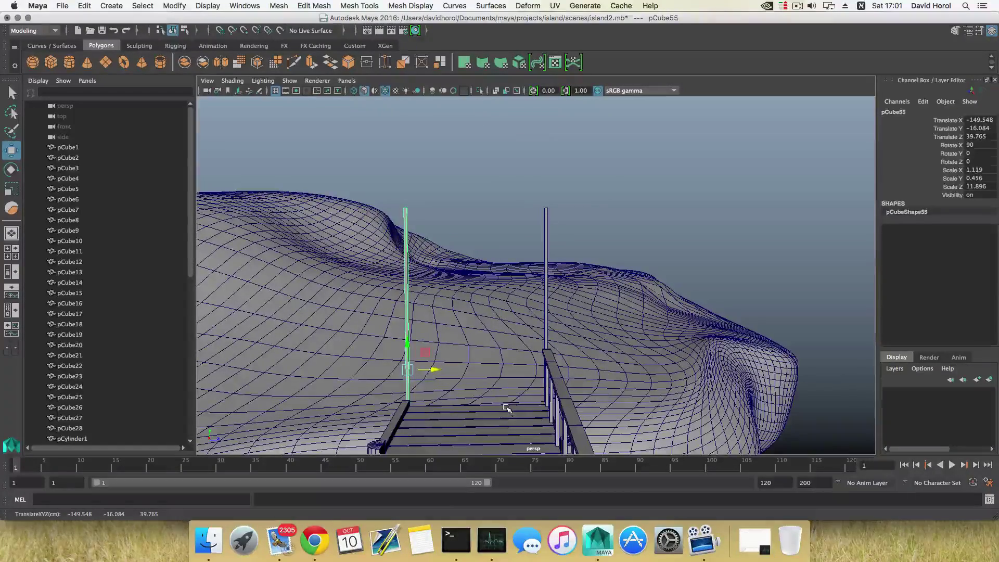
# Duplicate the last walkway plank and raise the copy between the two tall posts, to about 4.3 in Y
pyautogui.click(508, 409)
pyautogui.keyDown('alt'); pyautogui.moveTo(509, 410); pyautogui.dragTo(463, 237); pyautogui.keyUp('alt')
pyautogui.hotkey('ctrl', 'd')
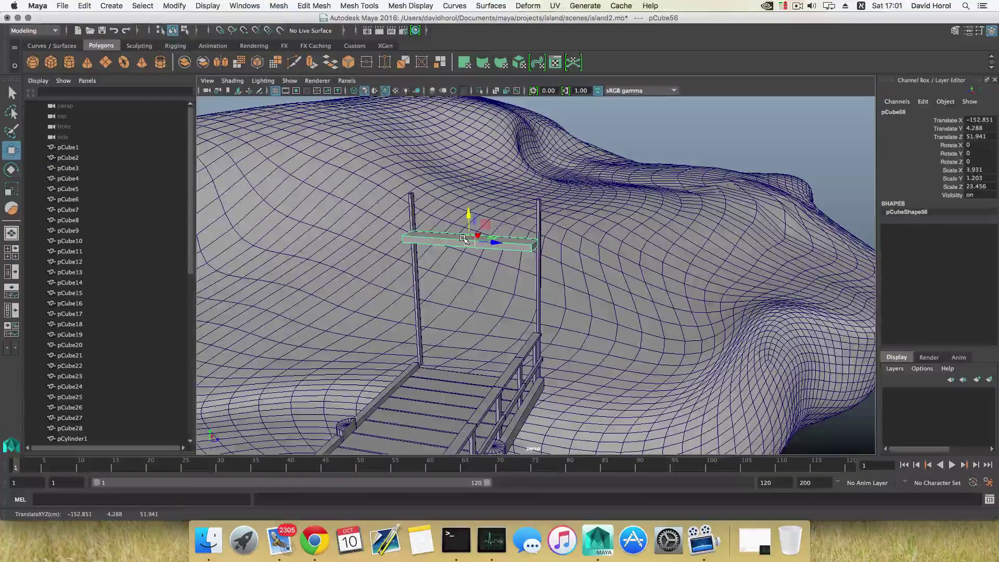
# Rotate the raised plank 90 degrees about Z so it stands upright as a crossboard
pyautogui.press('e')
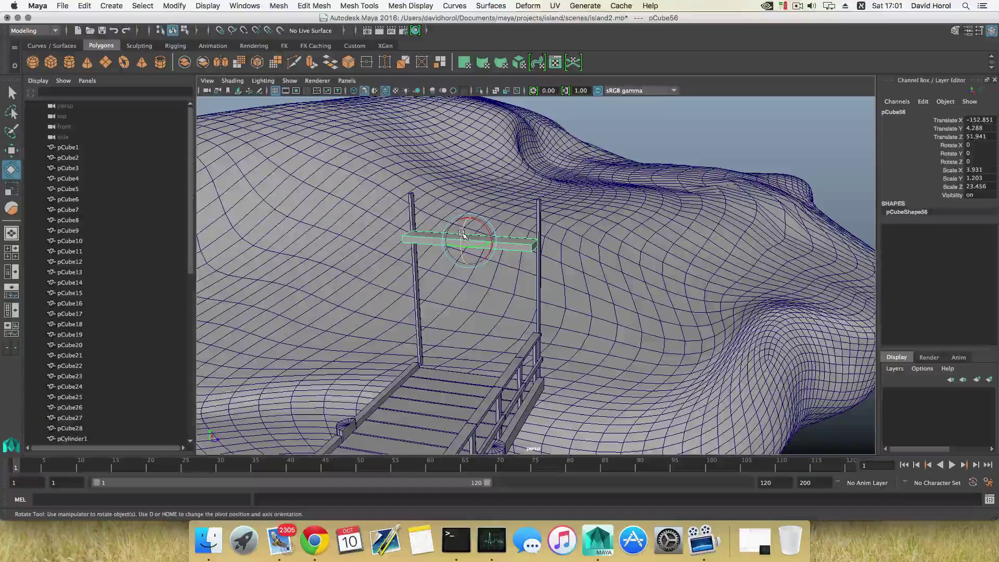
pyautogui.moveTo(464, 233); pyautogui.dragTo(511, 305)
pyautogui.hotkey('ctrl', 'F12')
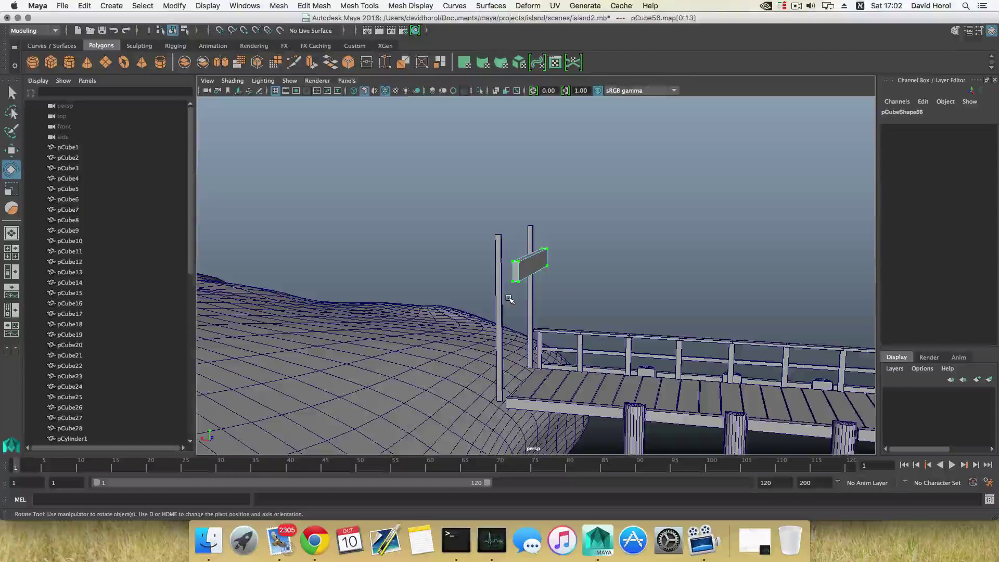
pyautogui.press('F8')
pyautogui.press('F8')
pyautogui.press('F8')
pyautogui.press('w')
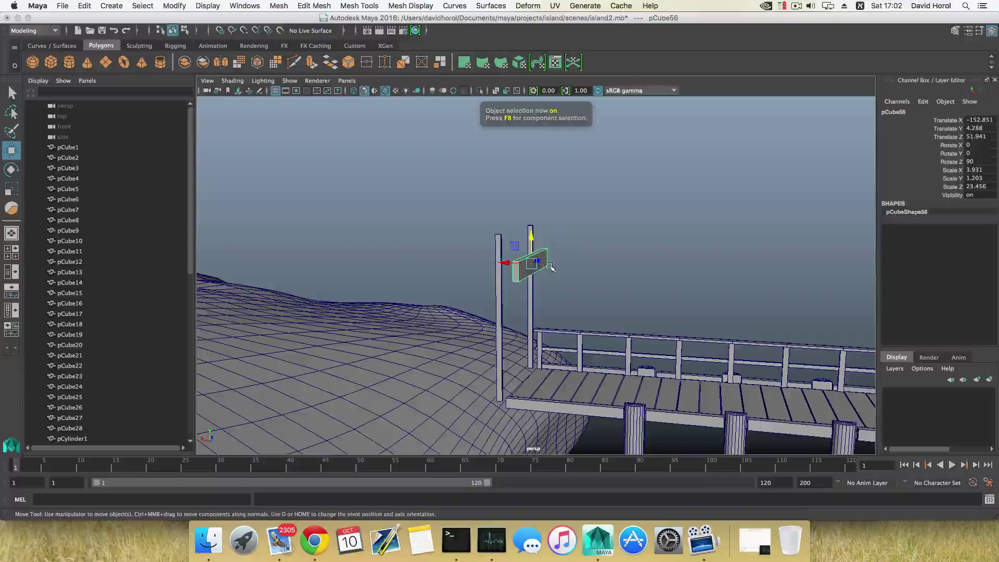
# Thin the crossboard to about 0.55 in Y scale and place it against the post tops at about X -148.7, Y 9.4
pyautogui.keyDown('alt'); pyautogui.moveTo(534, 273); pyautogui.dragTo(498, 239); pyautogui.keyUp('alt')
pyautogui.press('r')
pyautogui.press('w')
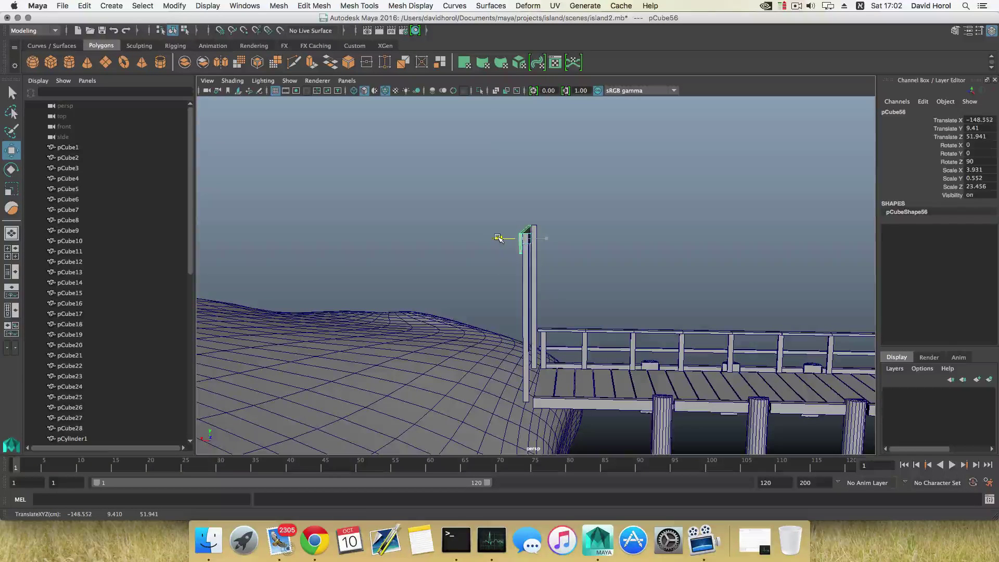
pyautogui.keyDown('alt'); pyautogui.moveTo(499, 238); pyautogui.dragTo(561, 313); pyautogui.keyUp('alt')
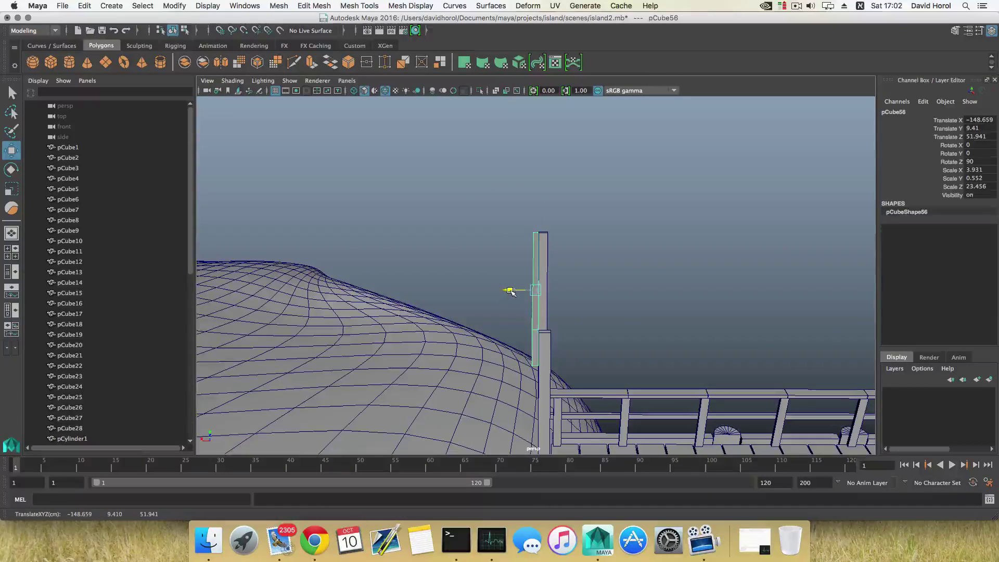
# Duplicate the crossboard onto the bridge side of the posts at about -150.4 in X and extend both its ends past the posts
pyautogui.hotkey('ctrl', 'd')
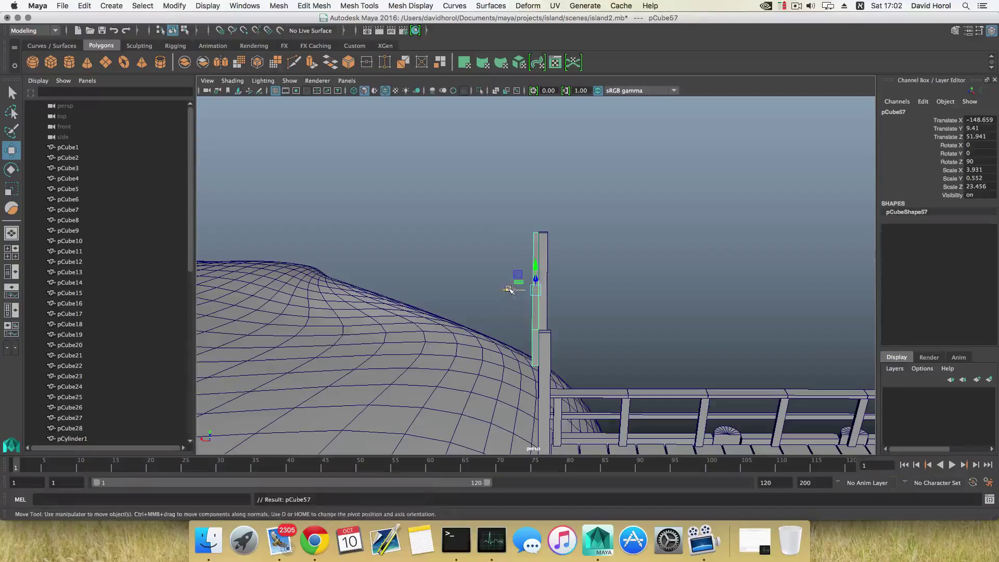
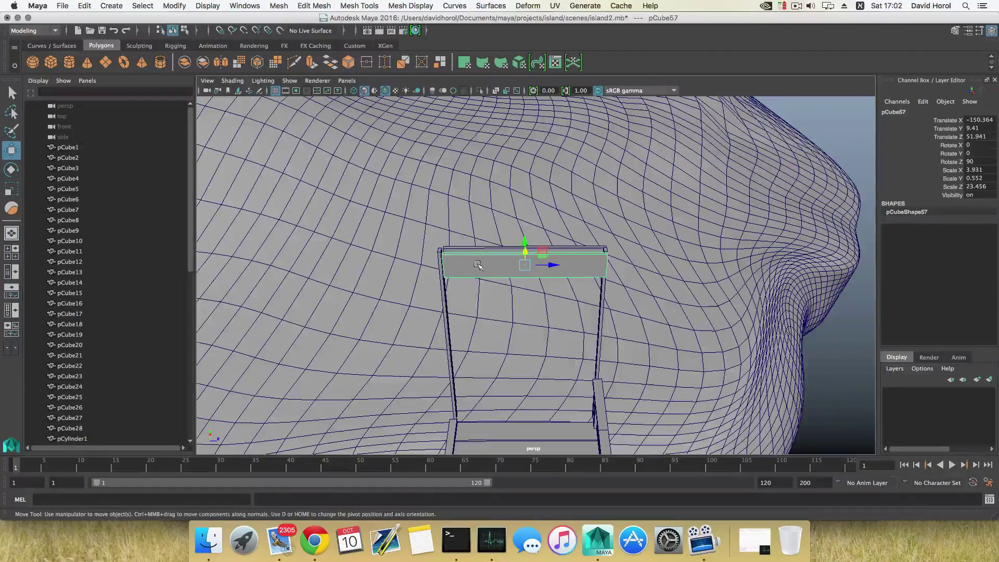
pyautogui.moveTo(422, 243); pyautogui.dragTo(464, 265)
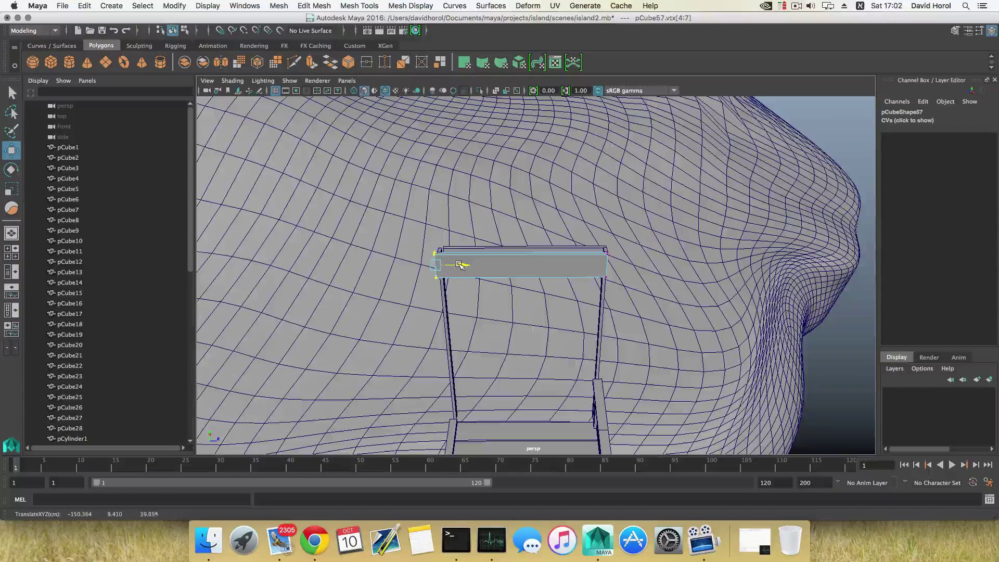
pyautogui.moveTo(592, 243); pyautogui.dragTo(637, 264)
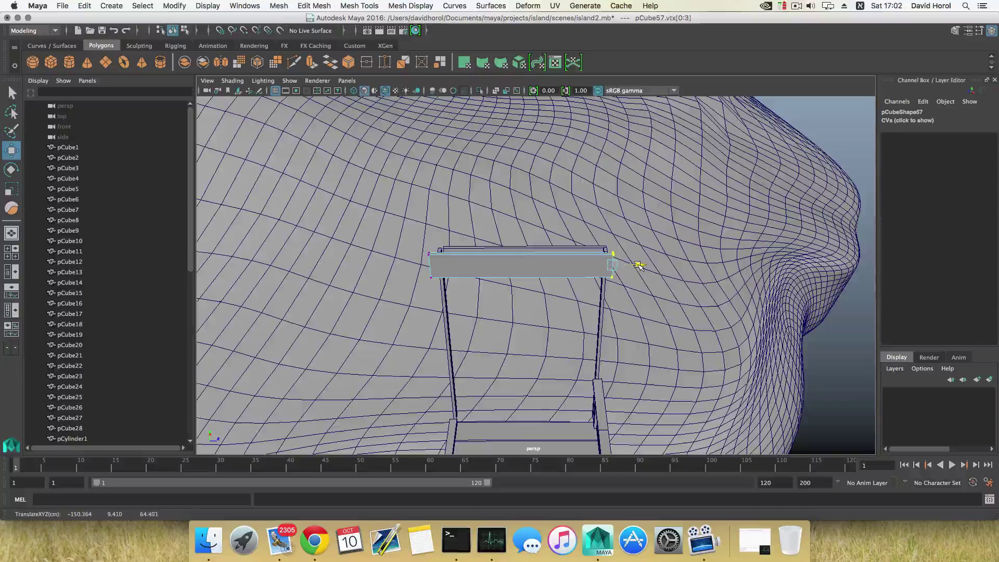
pyautogui.press('F8')
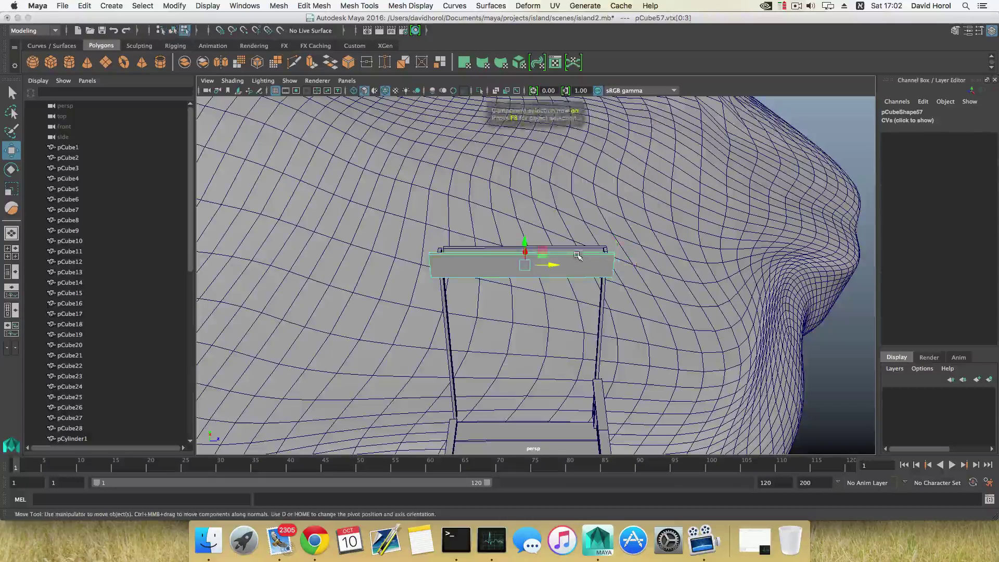
# Delete the shorter crossboard on the island side and replace it with a duplicate of the widened board
pyautogui.click(575, 250)
pyautogui.press('Delete')
pyautogui.click(579, 261)
pyautogui.keyDown('alt'); pyautogui.moveTo(480, 306); pyautogui.dragTo(595, 290); pyautogui.keyUp('alt')
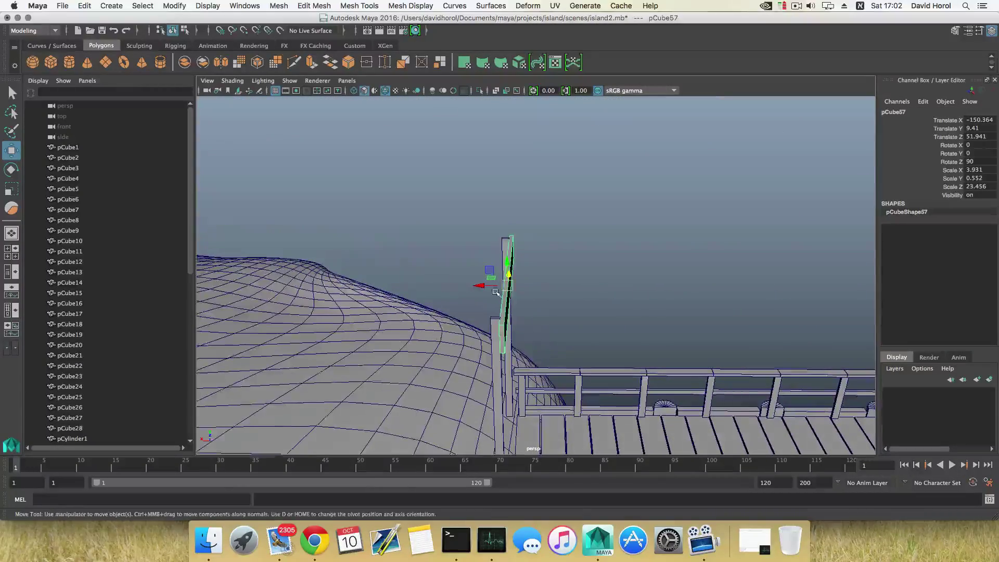
pyautogui.moveTo(484, 286); pyautogui.dragTo(524, 327)
# Extend the gate posts down into the island by lowering their bottom vertices to about -25.3 in Y
pyautogui.moveTo(523, 253); pyautogui.dragTo(471, 251, button='right')
pyautogui.moveTo(510, 331); pyautogui.dragTo(530, 358)
pyautogui.moveTo(527, 311); pyautogui.dragTo(527, 333)
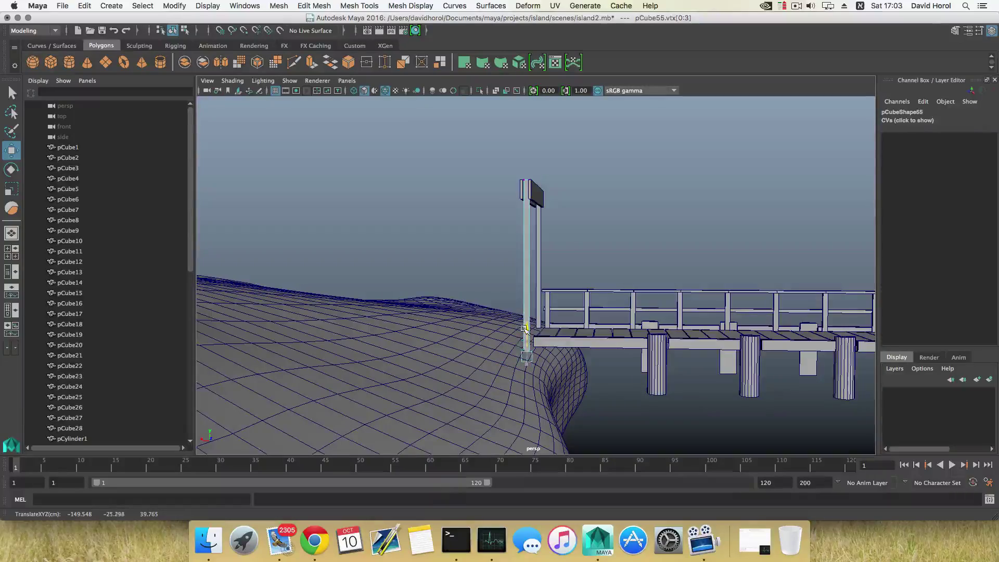
pyautogui.keyDown('alt'); pyautogui.moveTo(501, 352); pyautogui.dragTo(457, 390); pyautogui.keyUp('alt')
pyautogui.click(537, 275)
pyautogui.keyDown('alt'); pyautogui.moveTo(537, 274); pyautogui.dragTo(548, 264); pyautogui.keyUp('alt')
pyautogui.moveTo(554, 250); pyautogui.dragTo(504, 250, button='right')
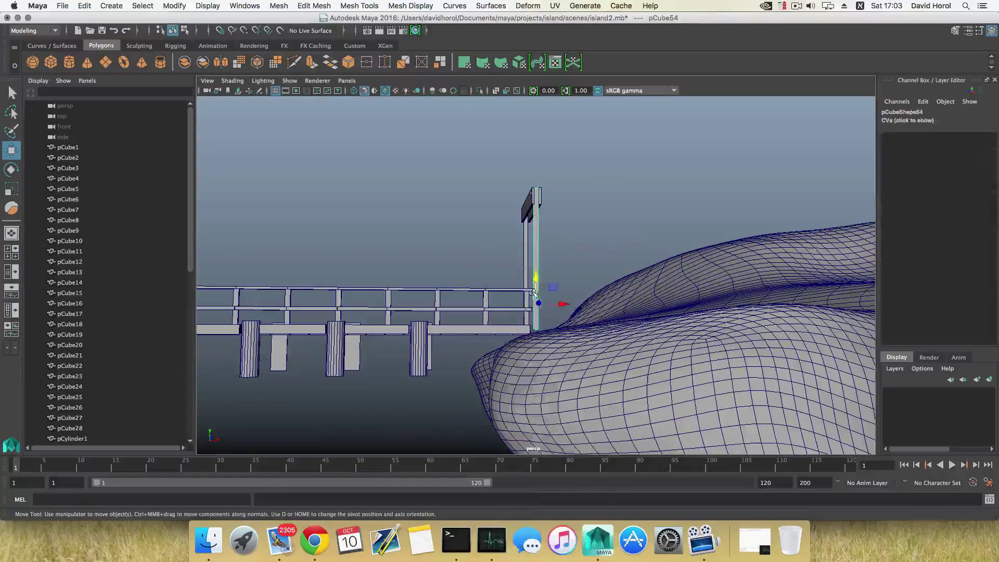
pyautogui.keyDown('alt'); pyautogui.moveTo(538, 300); pyautogui.dragTo(474, 357); pyautogui.keyUp('alt')
pyautogui.press('F8')
# Duplicate both gate posts and shift the copies slightly inward, to about 40.5 and 62.8 in Z
pyautogui.click(447, 312)
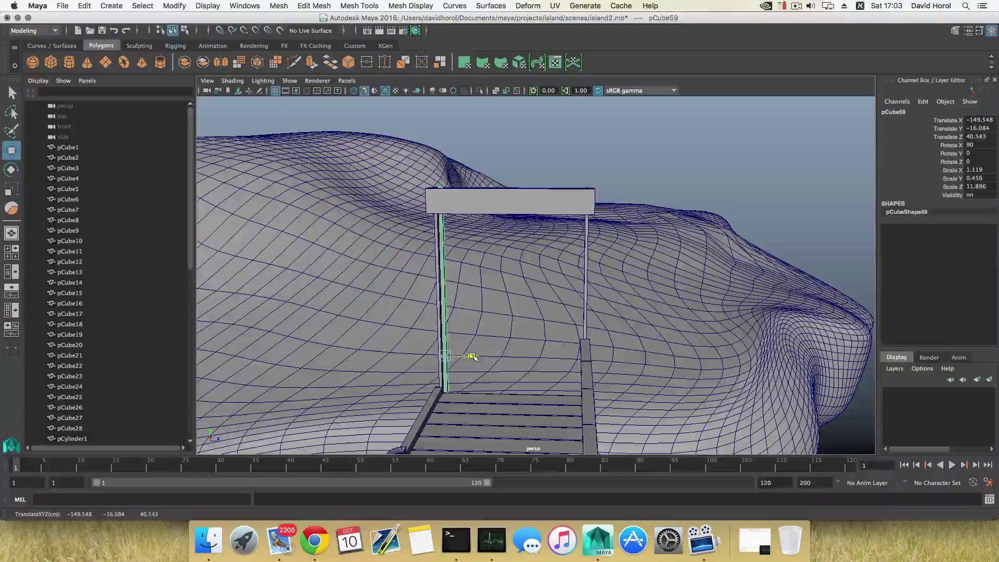
pyautogui.click(585, 303)
pyautogui.moveTo(623, 359); pyautogui.dragTo(541, 395)
# Create a new polygon cube at the scene origin, inside the island
pyautogui.scroll(-3, 486, 353)
pyautogui.keyDown('alt'); pyautogui.moveTo(541, 395); pyautogui.dragTo(573, 396, button='right'); pyautogui.keyUp('alt')
pyautogui.moveTo(573, 395)
pyautogui.keyDown('alt'); pyautogui.mouseDown()
pyautogui.moveTo(567, 382)
pyautogui.moveTo(557, 387)
pyautogui.mouseUp(); pyautogui.keyUp('alt')
pyautogui.moveTo(557, 388)
pyautogui.keyDown('alt'); pyautogui.mouseDown(button='right')
pyautogui.moveTo(609, 390)
pyautogui.moveTo(546, 390)
pyautogui.mouseUp(button='right'); pyautogui.keyUp('alt')
pyautogui.keyDown('alt'); pyautogui.moveTo(547, 390); pyautogui.dragTo(416, 421, button='middle'); pyautogui.keyUp('alt')
pyautogui.keyDown('alt'); pyautogui.moveTo(468, 380); pyautogui.dragTo(354, 369); pyautogui.keyUp('alt')
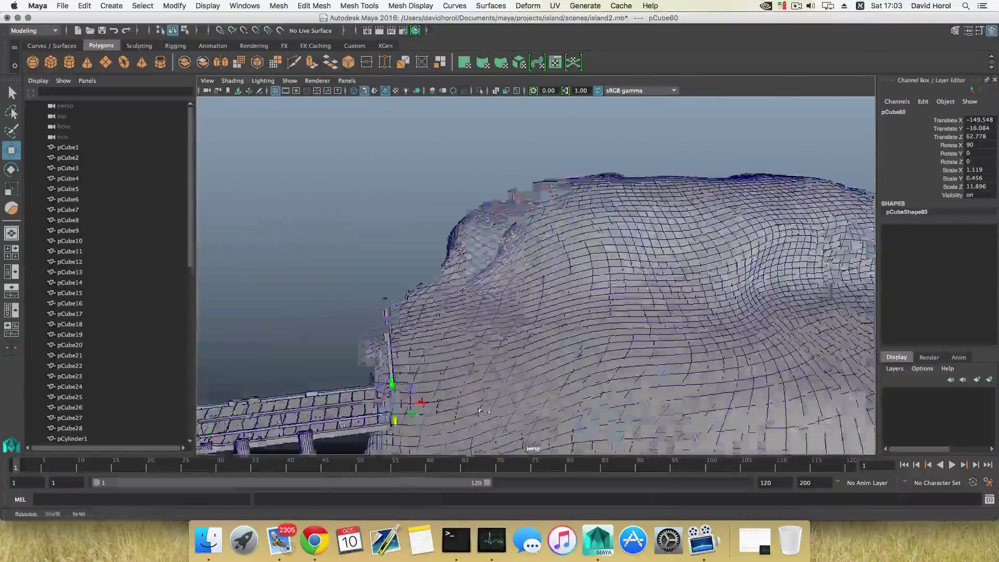
pyautogui.keyDown('alt'); pyautogui.moveTo(322, 367); pyautogui.dragTo(358, 365, button='right'); pyautogui.keyUp('alt')
pyautogui.keyDown('alt'); pyautogui.moveTo(358, 366); pyautogui.dragTo(359, 339); pyautogui.keyUp('alt')
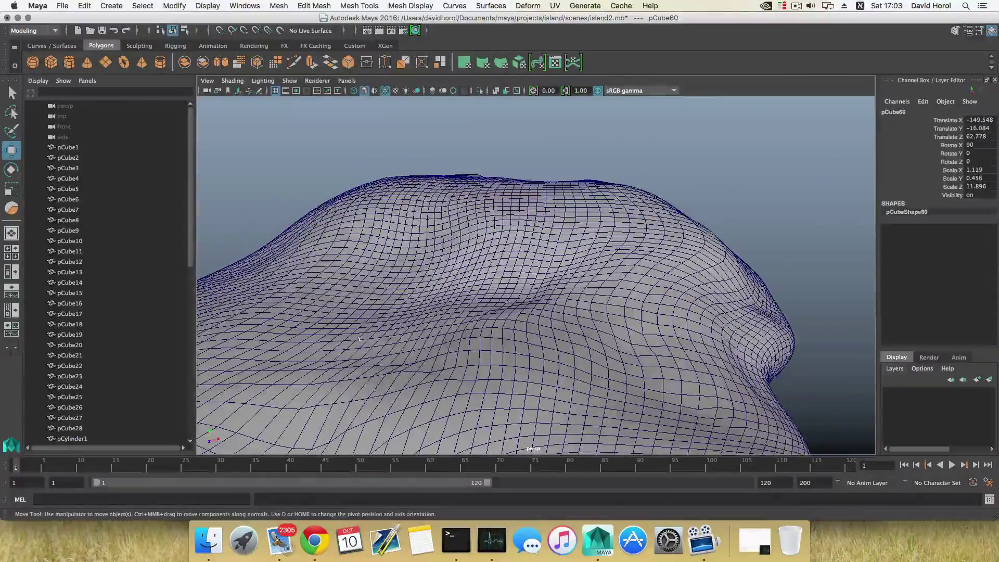
pyautogui.click(50, 61)
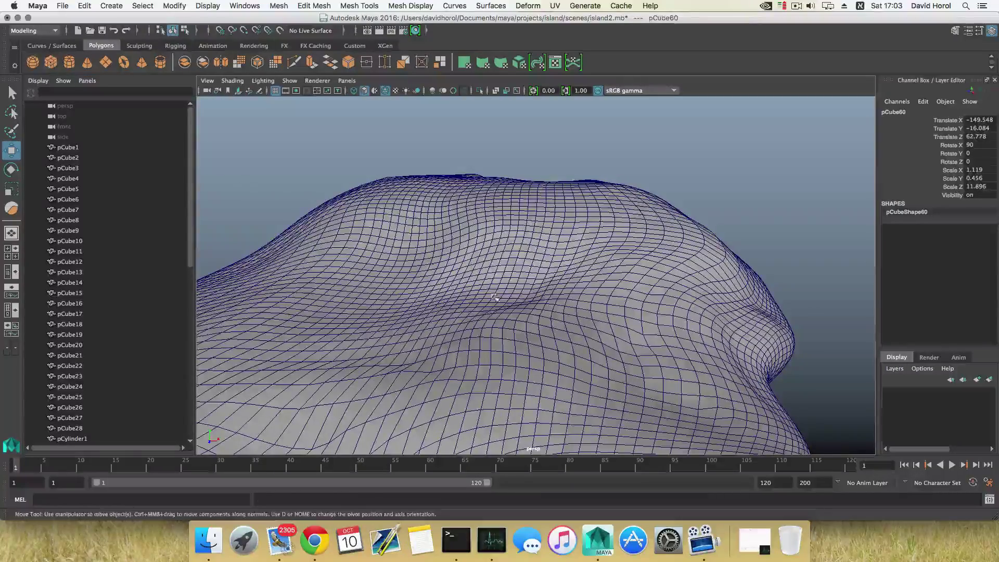
pyautogui.scroll(-5, 491, 298)
pyautogui.keyDown('alt'); pyautogui.moveTo(484, 307); pyautogui.dragTo(517, 303); pyautogui.keyUp('alt')
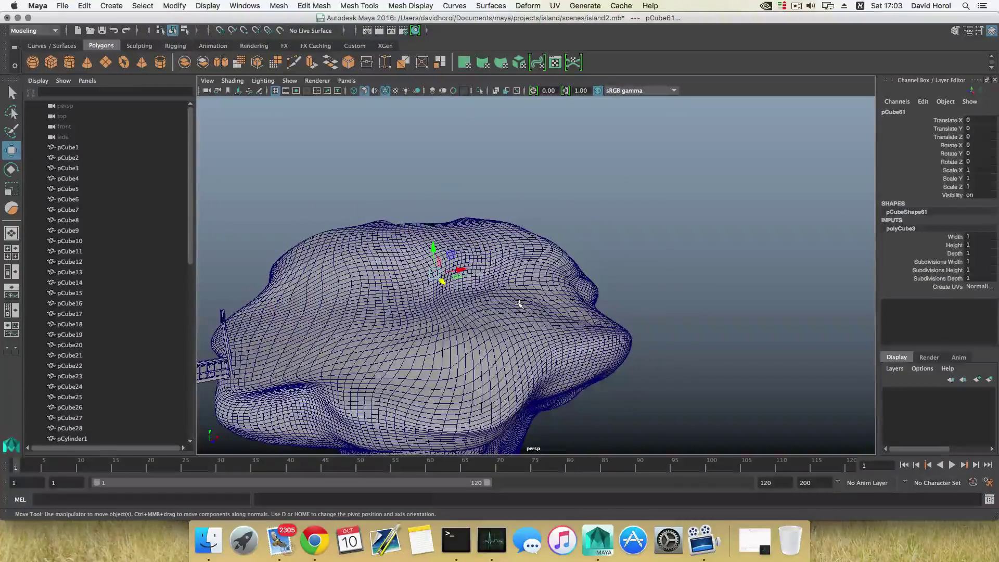
# Scale the cube uniformly to about 25.5 and place it on the island's flat area at about X 49.8, Y 1.1, Z 88.9
pyautogui.moveTo(429, 180); pyautogui.dragTo(429, 139)
pyautogui.moveTo(524, 306); pyautogui.dragTo(499, 321)
pyautogui.press('r')
pyautogui.moveTo(476, 272); pyautogui.dragTo(443, 252)
pyautogui.press('w')
pyautogui.moveTo(451, 163); pyautogui.dragTo(452, 225)
pyautogui.moveTo(359, 323); pyautogui.dragTo(294, 221)
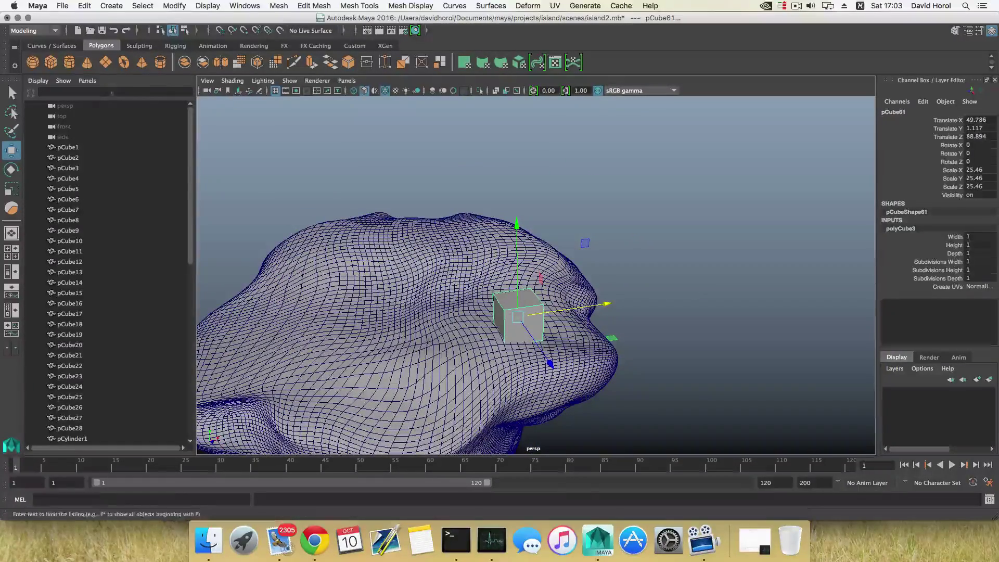
# Sculpt the island mesh around the cube with the Wax and Smooth tools, then return to object selection
pyautogui.click(144, 47)
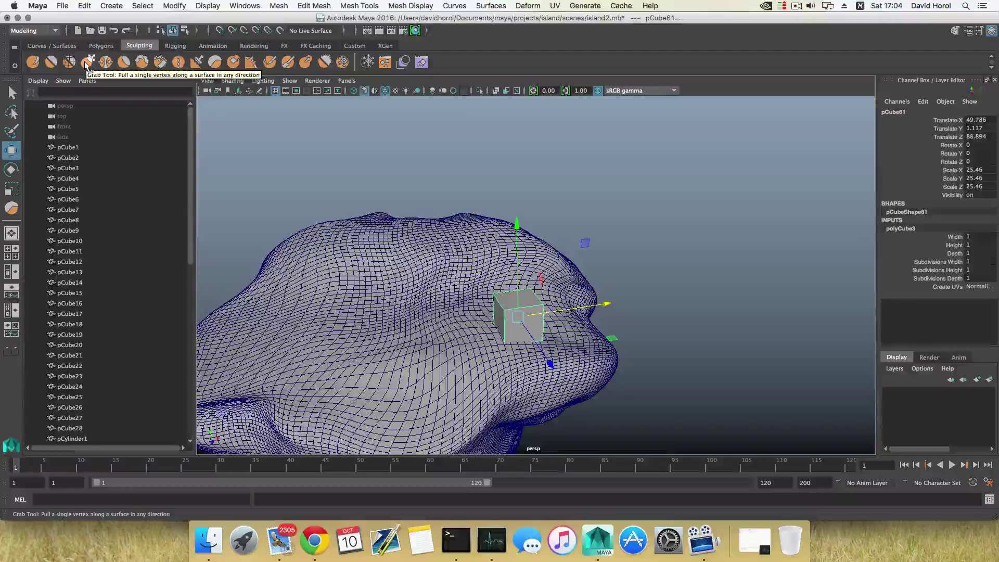
pyautogui.click(472, 338)
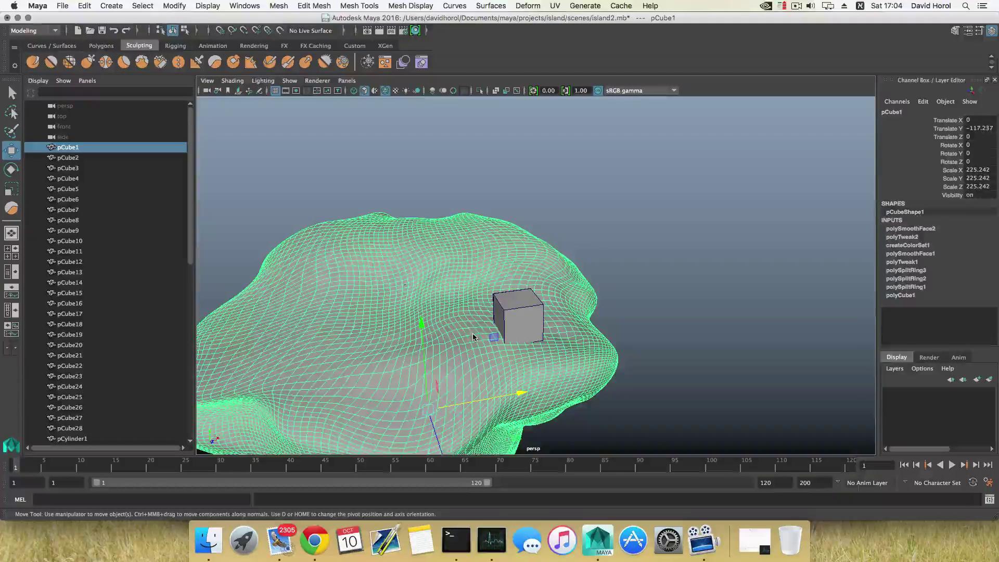
pyautogui.click(215, 63)
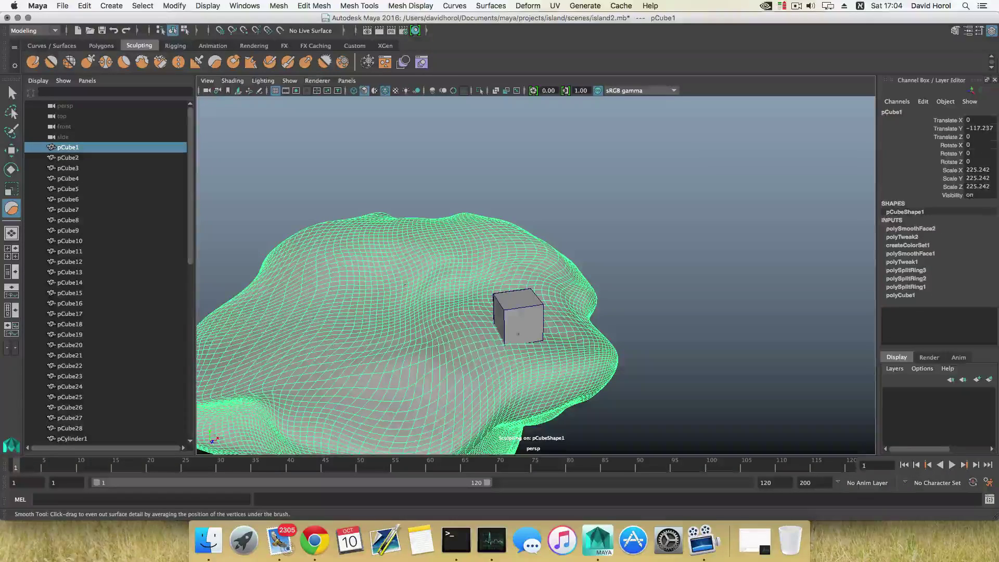
pyautogui.keyDown('alt'); pyautogui.moveTo(498, 337); pyautogui.dragTo(566, 295); pyautogui.keyUp('alt')
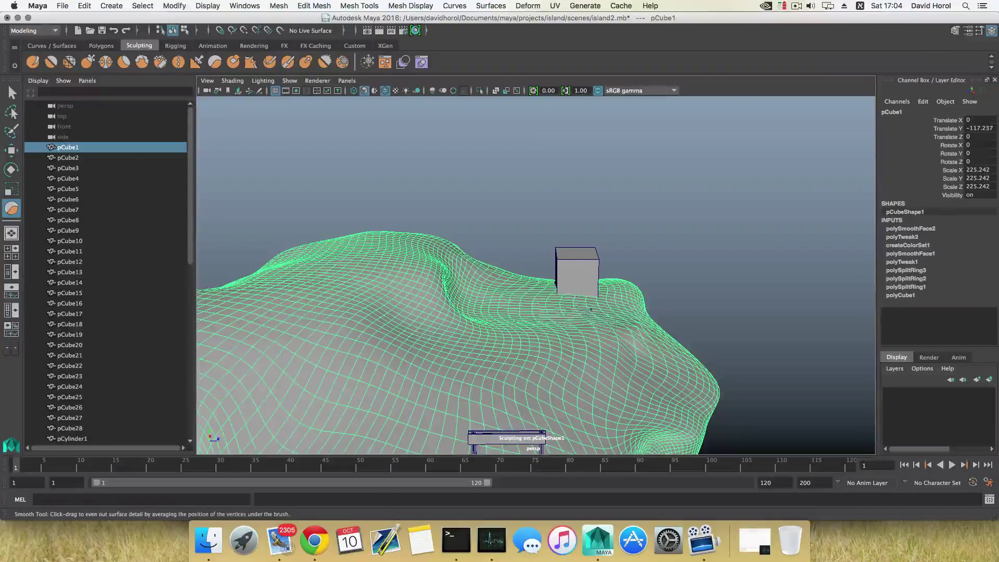
pyautogui.keyDown('alt'); pyautogui.moveTo(610, 300); pyautogui.dragTo(562, 349); pyautogui.keyUp('alt')
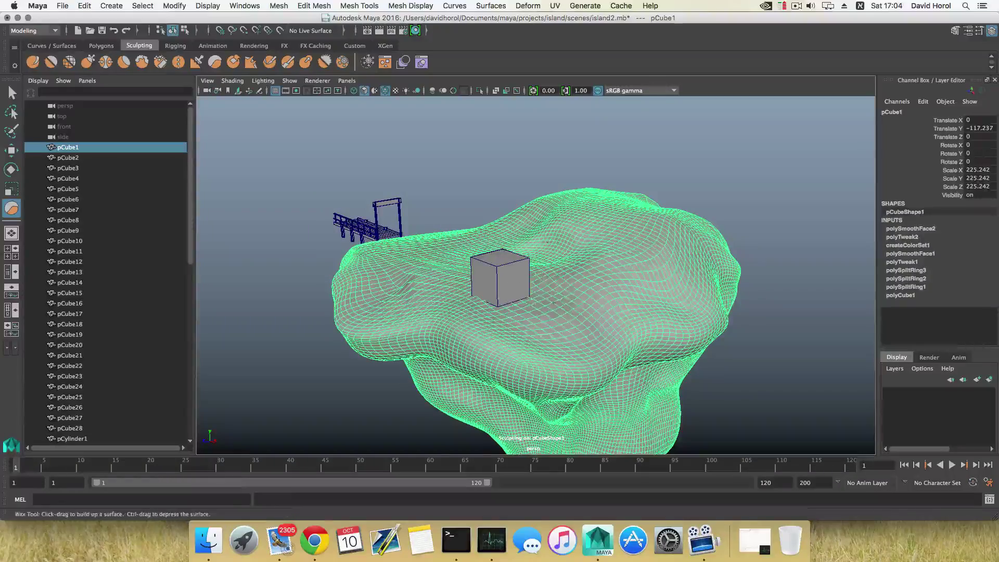
pyautogui.keyDown('alt'); pyautogui.moveTo(495, 312); pyautogui.dragTo(572, 326); pyautogui.keyUp('alt')
pyautogui.press('shift')
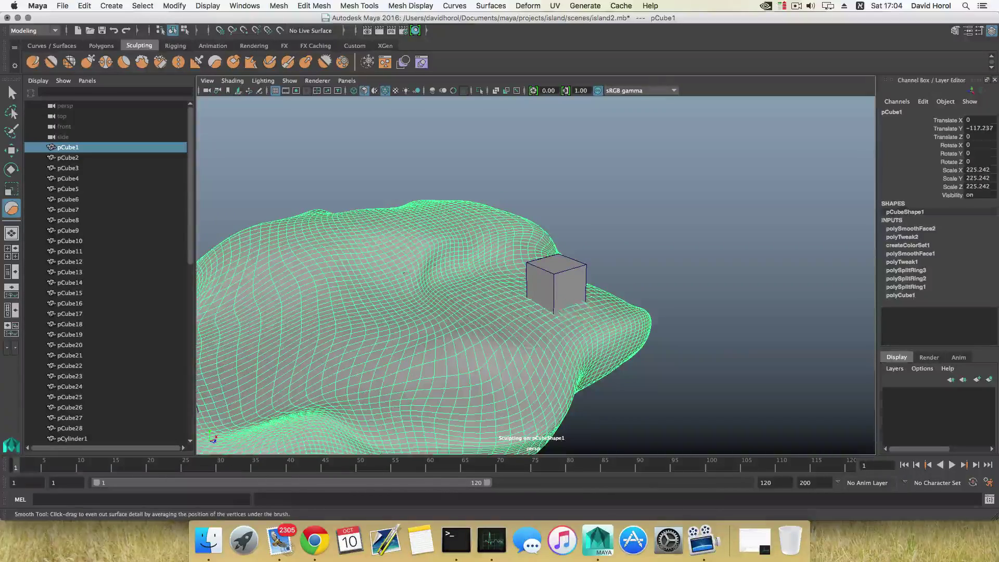
pyautogui.press('F8')
pyautogui.press('F8')
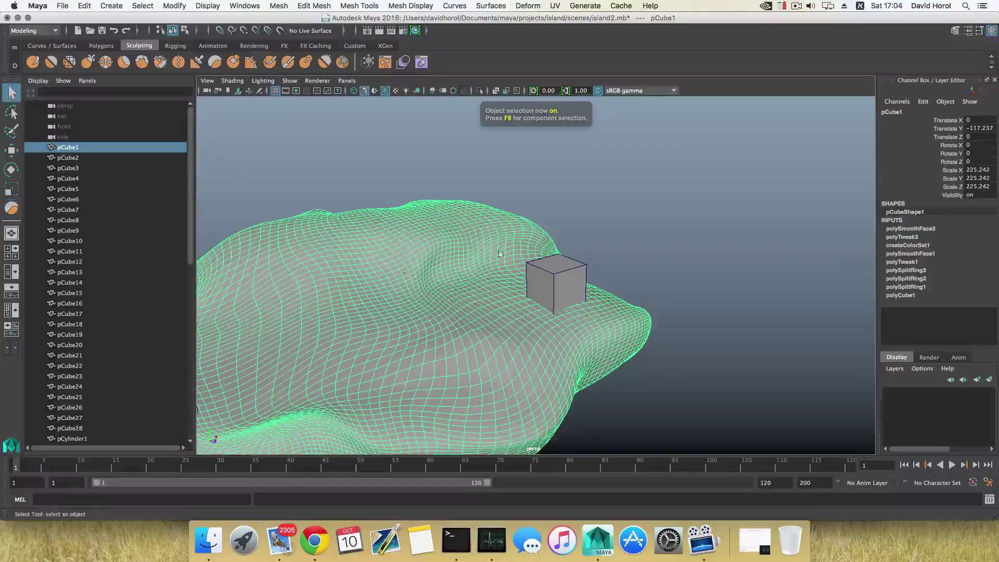
# Taper the cube on the island by scaling its four top vertices inward
pyautogui.click(552, 272)
pyautogui.keyDown('alt'); pyautogui.moveTo(553, 271); pyautogui.dragTo(530, 276); pyautogui.keyUp('alt')
pyautogui.moveTo(606, 164); pyautogui.dragTo(567, 171, button='right')
pyautogui.moveTo(563, 268); pyautogui.dragTo(533, 272)
pyautogui.press('r')
pyautogui.moveTo(625, 246); pyautogui.dragTo(597, 297)
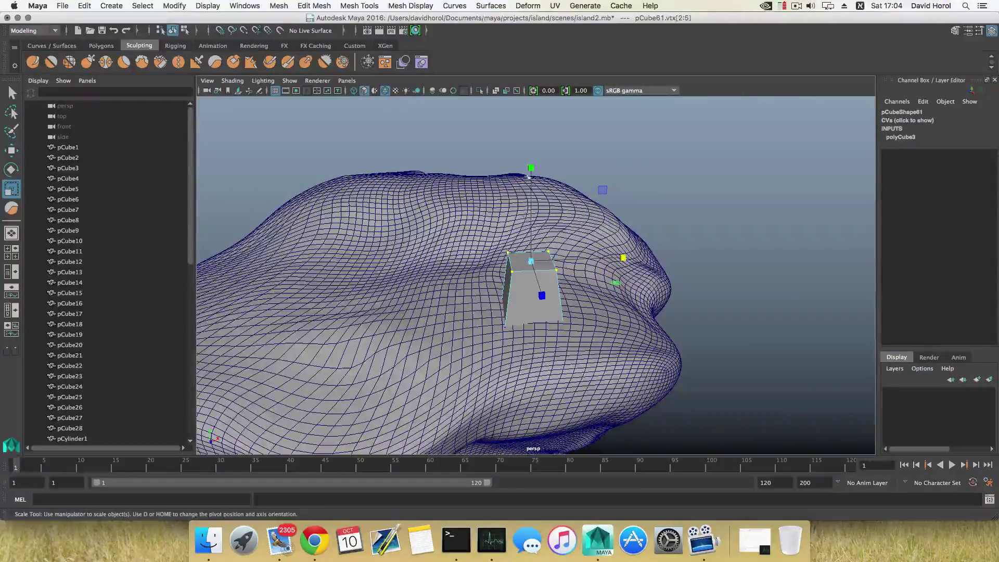
# Lower the cube's four top vertices to shorten the tapered block, then return to object selection
pyautogui.press('w')
pyautogui.keyDown('alt'); pyautogui.moveTo(528, 232); pyautogui.dragTo(525, 218); pyautogui.keyUp('alt')
pyautogui.moveTo(526, 139); pyautogui.dragTo(528, 156)
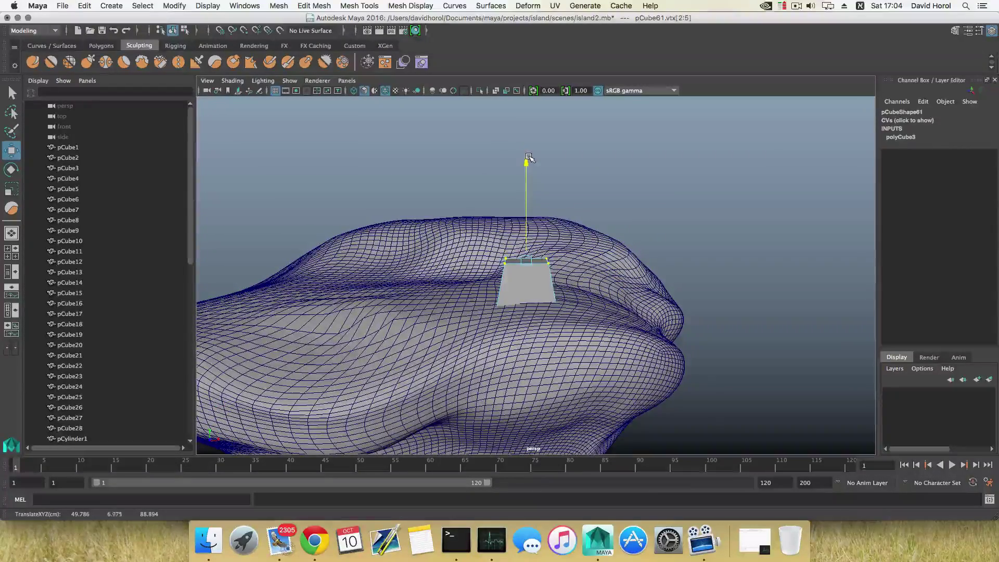
pyautogui.moveTo(507, 248)
pyautogui.keyDown('alt'); pyautogui.mouseDown()
pyautogui.moveTo(532, 263)
pyautogui.moveTo(514, 235)
pyautogui.mouseUp(); pyautogui.keyUp('alt')
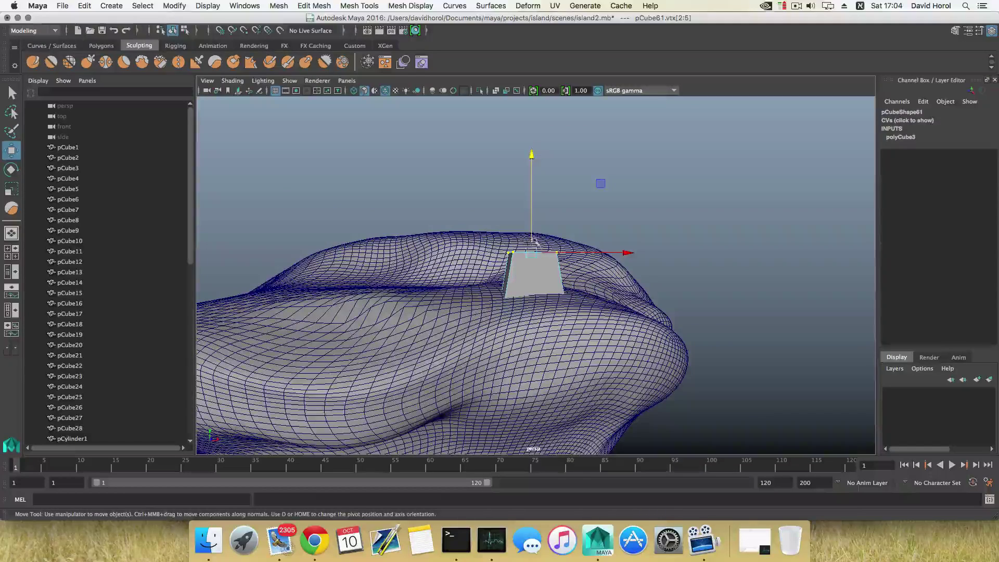
pyautogui.press('F8')
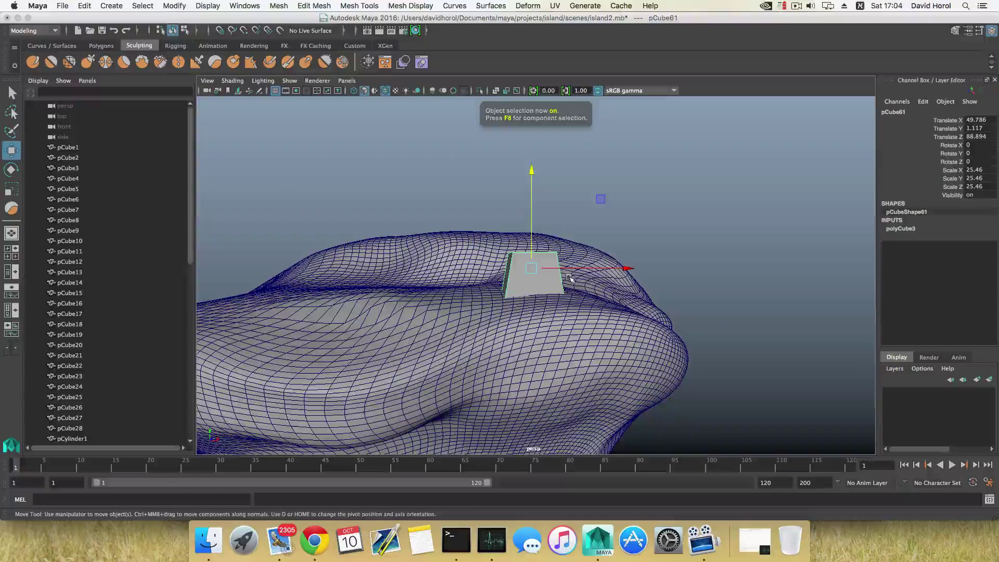
# Raise the block to about Y 7.1 and extrude its bottom face downward to form a short base
pyautogui.moveTo(533, 172); pyautogui.dragTo(561, 283)
pyautogui.moveTo(559, 252); pyautogui.dragTo(560, 277, button='right')
pyautogui.click(554, 276)
pyautogui.keyDown('alt'); pyautogui.moveTo(553, 276); pyautogui.dragTo(530, 294); pyautogui.keyUp('alt')
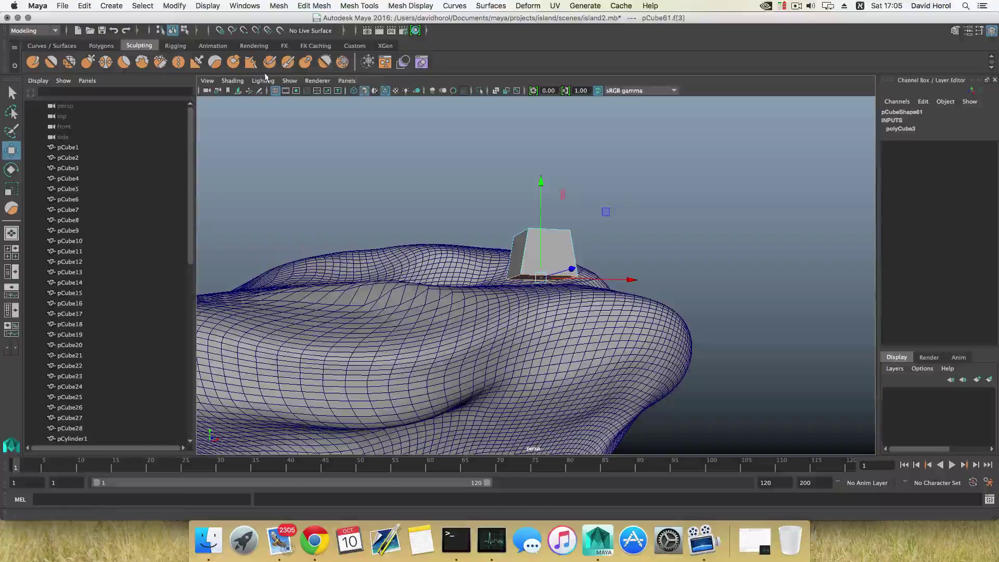
pyautogui.click(107, 46)
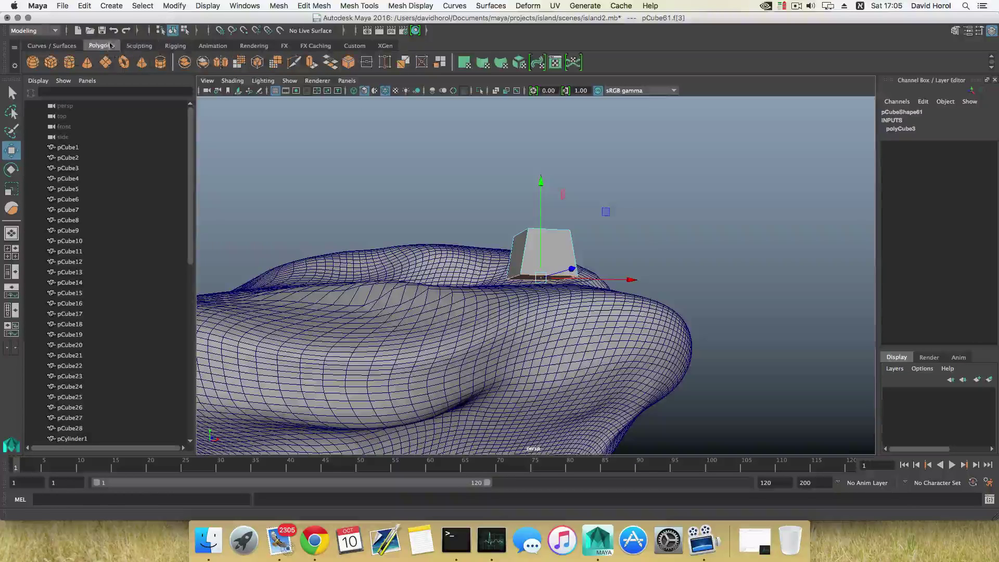
pyautogui.click(312, 66)
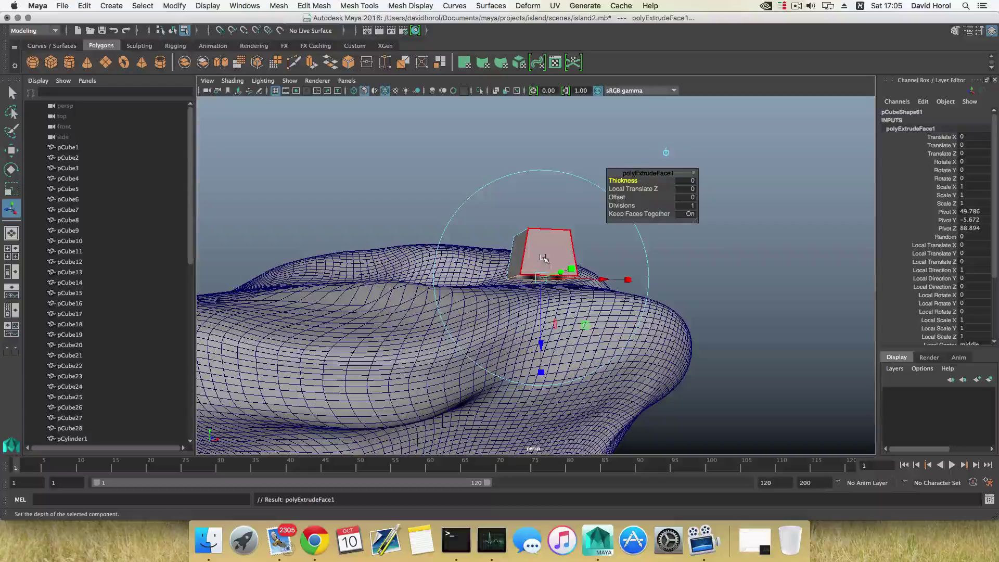
pyautogui.press('w')
pyautogui.moveTo(541, 182); pyautogui.dragTo(592, 290)
pyautogui.press('F8')
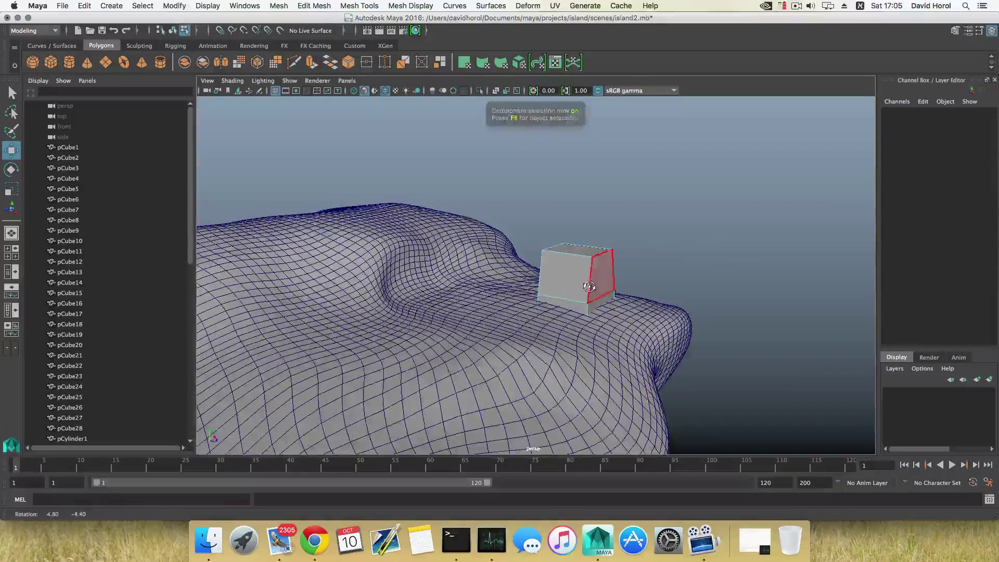
pyautogui.press('F8')
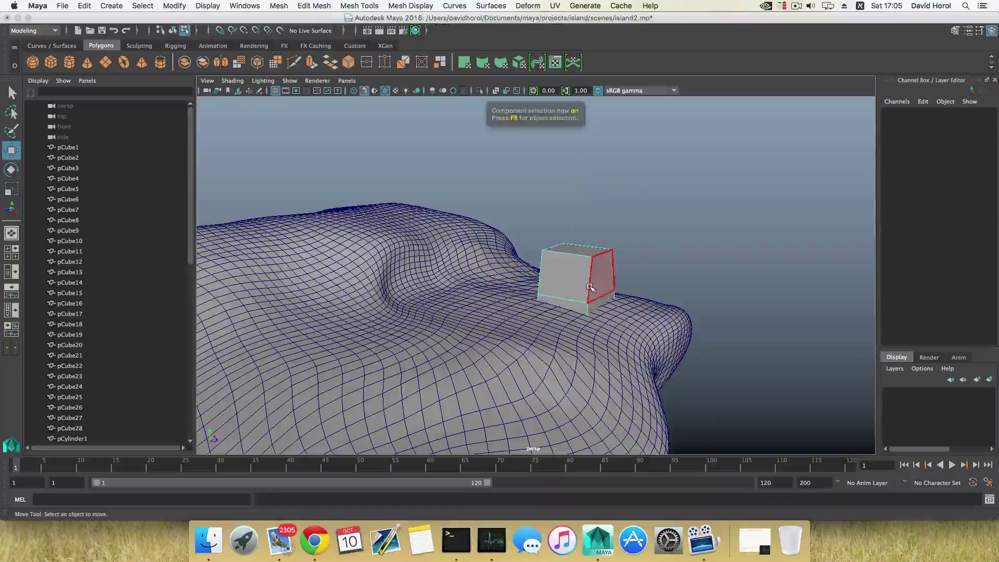
pyautogui.press('F8')
pyautogui.keyDown('alt'); pyautogui.moveTo(590, 288); pyautogui.dragTo(604, 276); pyautogui.keyUp('alt')
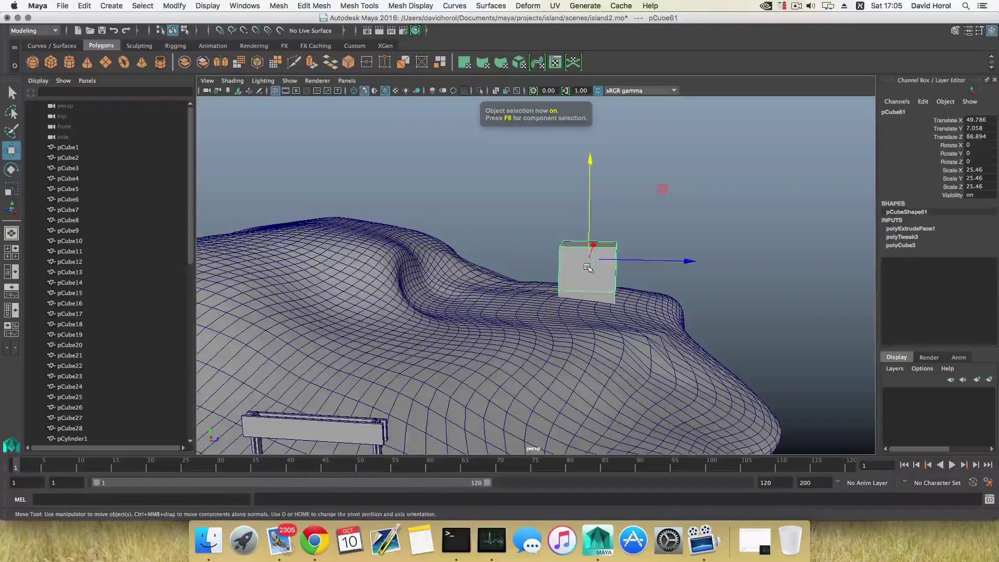
# Scale the block to about 15.3 in X and Y and 22.4 in Z, and place it at about Y 2.3, Z 86.5
pyautogui.press('r')
pyautogui.moveTo(684, 261); pyautogui.dragTo(556, 294)
pyautogui.press('w')
pyautogui.press('r')
pyautogui.press('w')
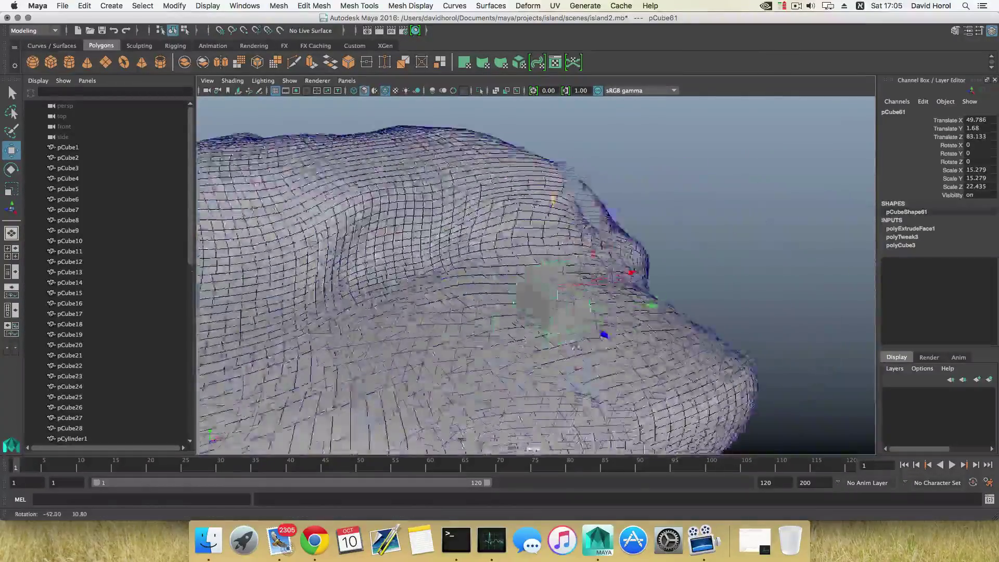
pyautogui.keyDown('alt'); pyautogui.moveTo(575, 347); pyautogui.dragTo(598, 260); pyautogui.keyUp('alt')
pyautogui.keyDown('alt'); pyautogui.moveTo(598, 261); pyautogui.dragTo(587, 262, button='right'); pyautogui.keyUp('alt')
pyautogui.keyDown('alt'); pyautogui.moveTo(588, 262); pyautogui.dragTo(618, 267); pyautogui.keyUp('alt')
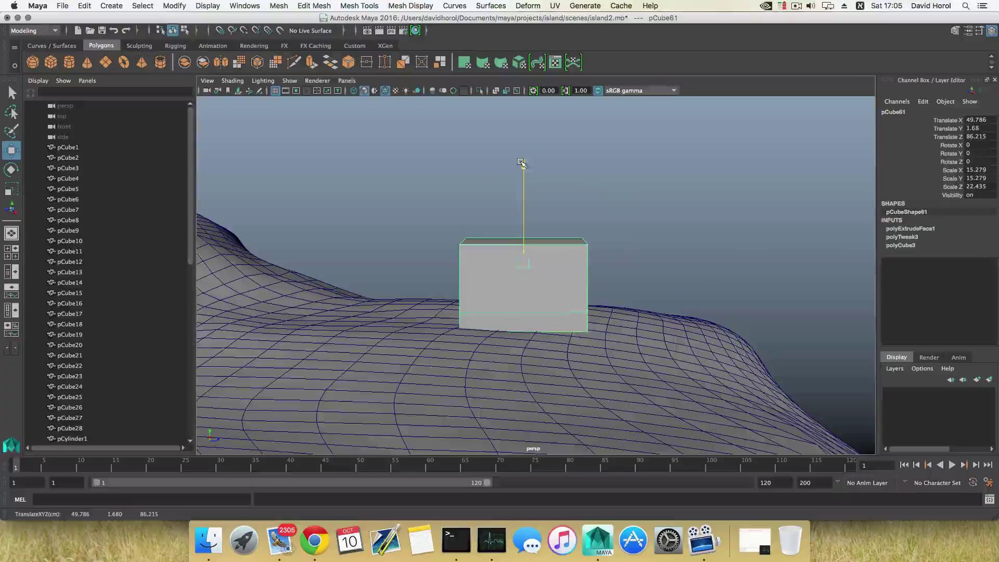
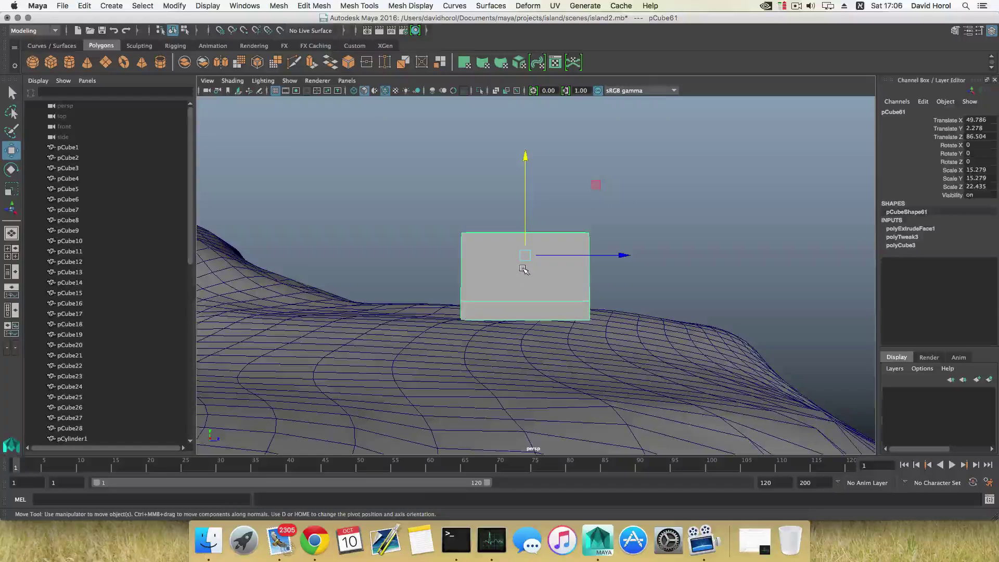
pyautogui.keyDown('shift'); pyautogui.moveTo(522, 268); pyautogui.dragTo(498, 283, button='right'); pyautogui.keyUp('shift')
pyautogui.click(132, 92)
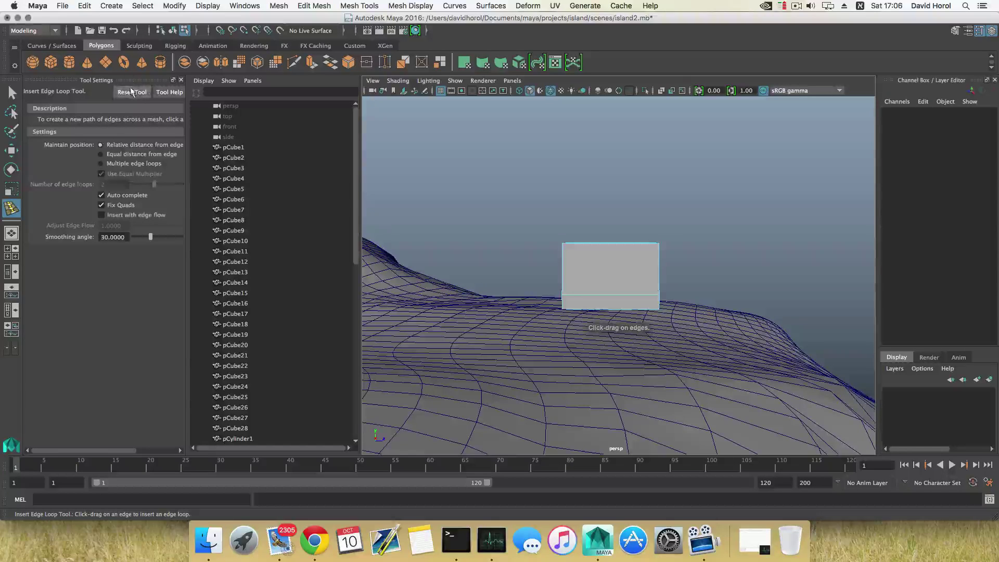
pyautogui.keyDown('alt'); pyautogui.moveTo(607, 274); pyautogui.dragTo(573, 272, button='middle'); pyautogui.keyUp('alt')
pyautogui.keyDown('alt'); pyautogui.moveTo(573, 272); pyautogui.dragTo(583, 274); pyautogui.keyUp('alt')
pyautogui.keyDown('alt'); pyautogui.moveTo(533, 281); pyautogui.dragTo(577, 295, button='right'); pyautogui.keyUp('alt')
pyautogui.keyDown('alt'); pyautogui.moveTo(577, 294); pyautogui.dragTo(593, 252); pyautogui.keyUp('alt')
pyautogui.press('q')
# Split the edge ring along the block's long side to add a vertical edge loop through its middle
pyautogui.rightClick(590, 252)
pyautogui.press('F8')
pyautogui.moveTo(590, 248); pyautogui.dragTo(601, 218, button='right')
pyautogui.click(607, 240)
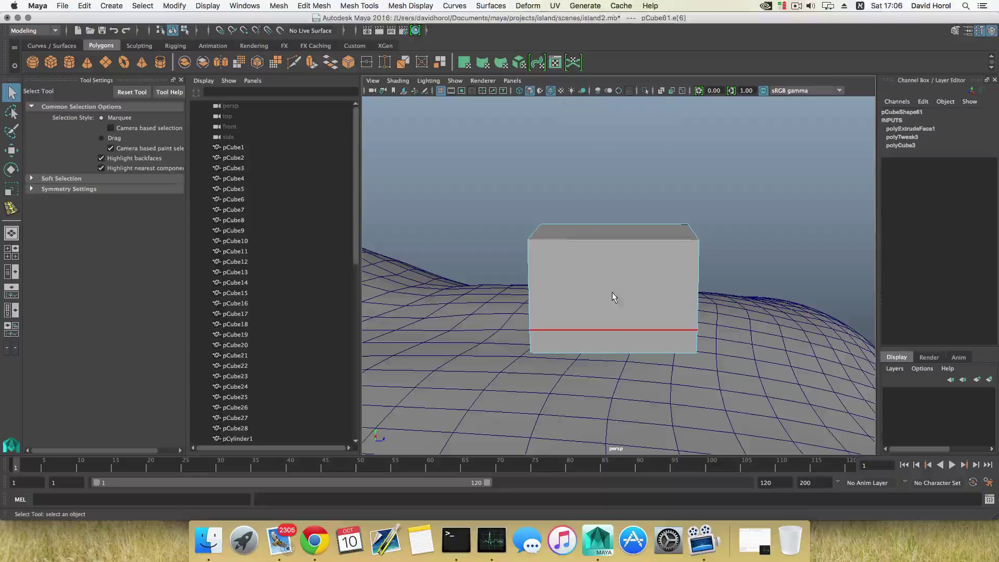
pyautogui.keyDown('ctrl'); pyautogui.rightClick(605, 241); pyautogui.keyUp('ctrl')
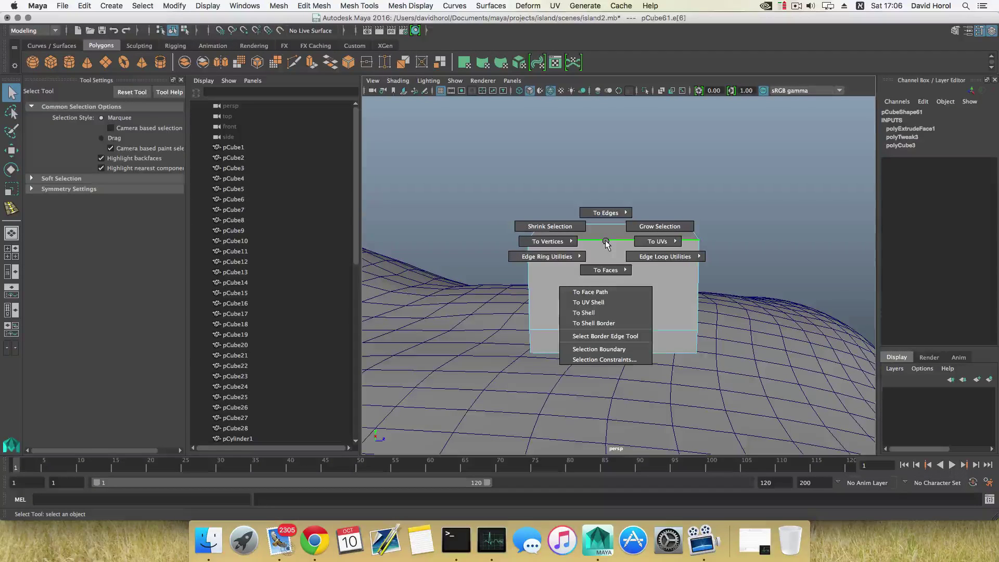
pyautogui.moveTo(580, 253)
pyautogui.click(618, 269)
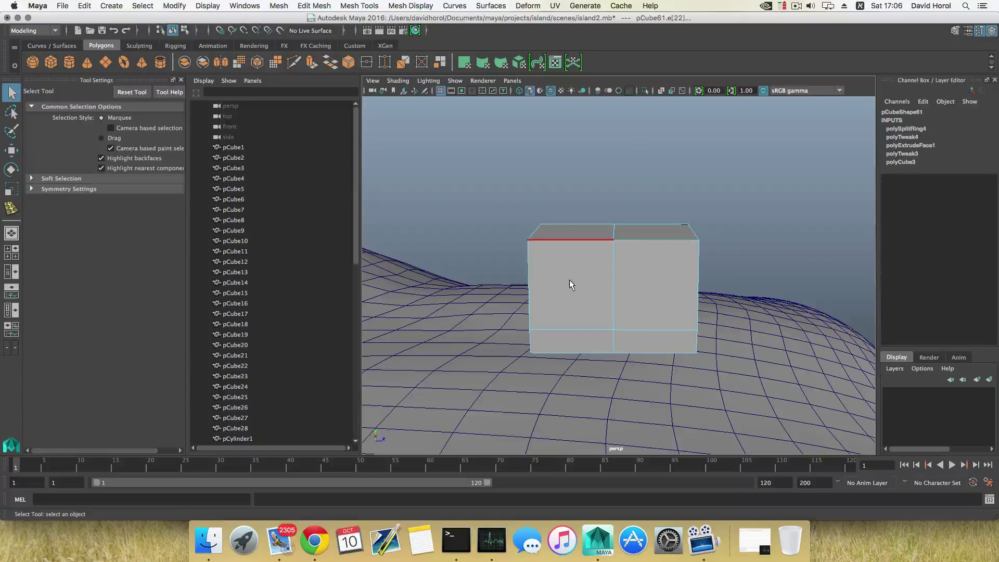
# Add a vertical edge loop halfway along each half of the block by splitting the edge rings
pyautogui.click(613, 290)
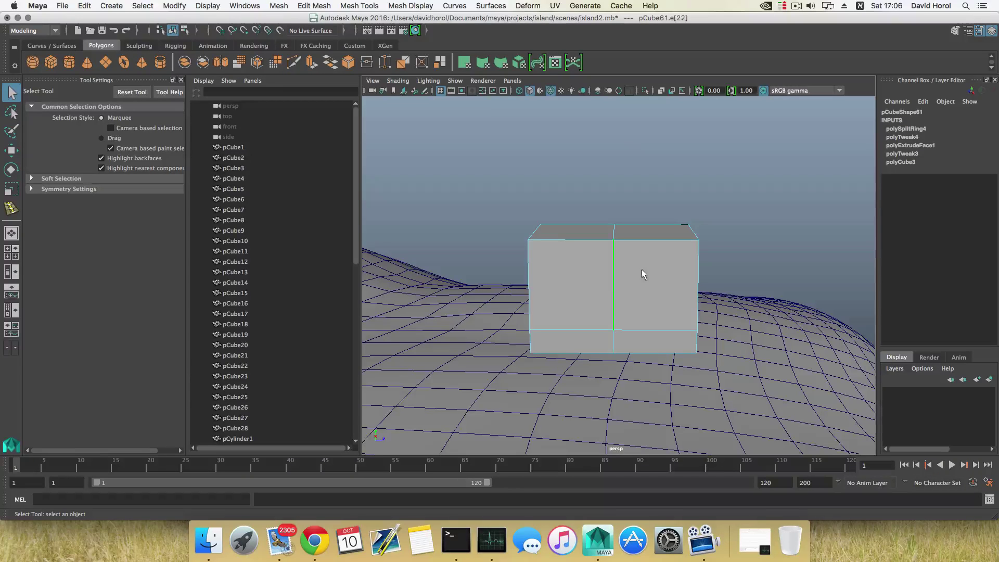
pyautogui.click(566, 242)
pyautogui.press('g')
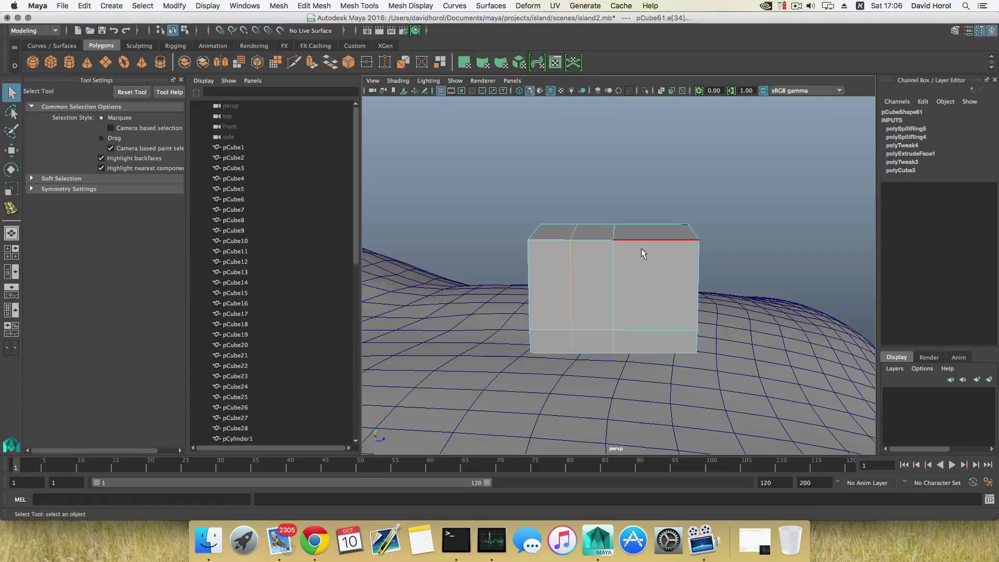
pyautogui.click(654, 267)
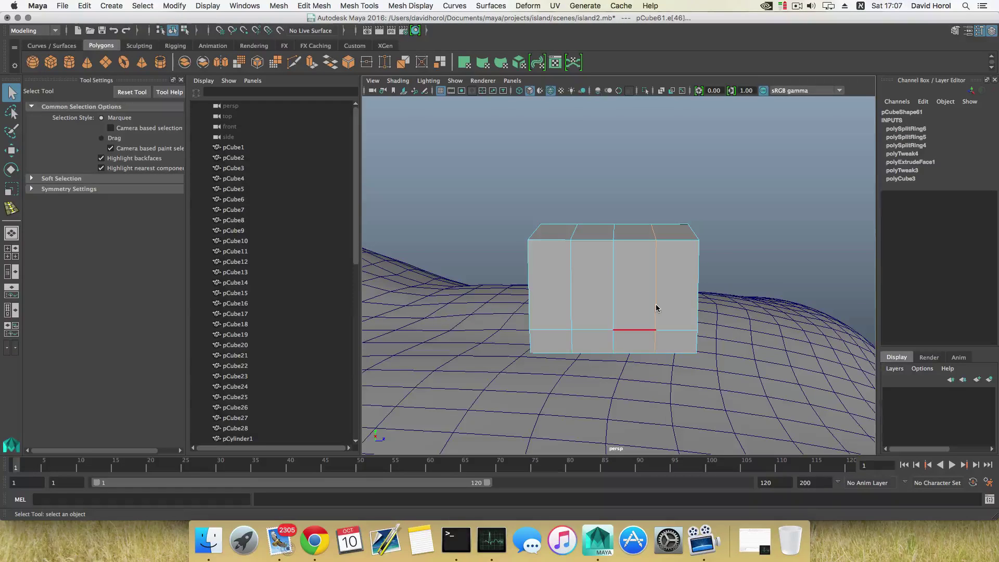
# Select the two quarter-point edge loops and scale them apart until they sit close to the block's end corners
pyautogui.keyDown('alt'); pyautogui.moveTo(619, 268); pyautogui.dragTo(649, 279); pyautogui.keyUp('alt')
pyautogui.keyDown('shift'); pyautogui.click(563, 268); pyautogui.keyUp('shift')
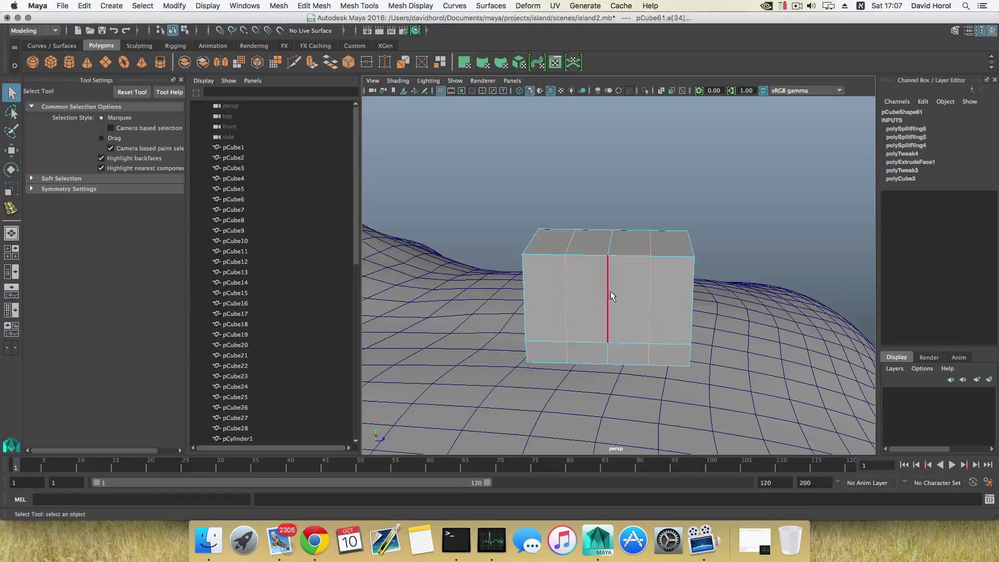
pyautogui.press('r')
pyautogui.moveTo(705, 292); pyautogui.dragTo(793, 300)
pyautogui.keyDown('alt'); pyautogui.moveTo(632, 307); pyautogui.dragTo(617, 298); pyautogui.keyUp('alt')
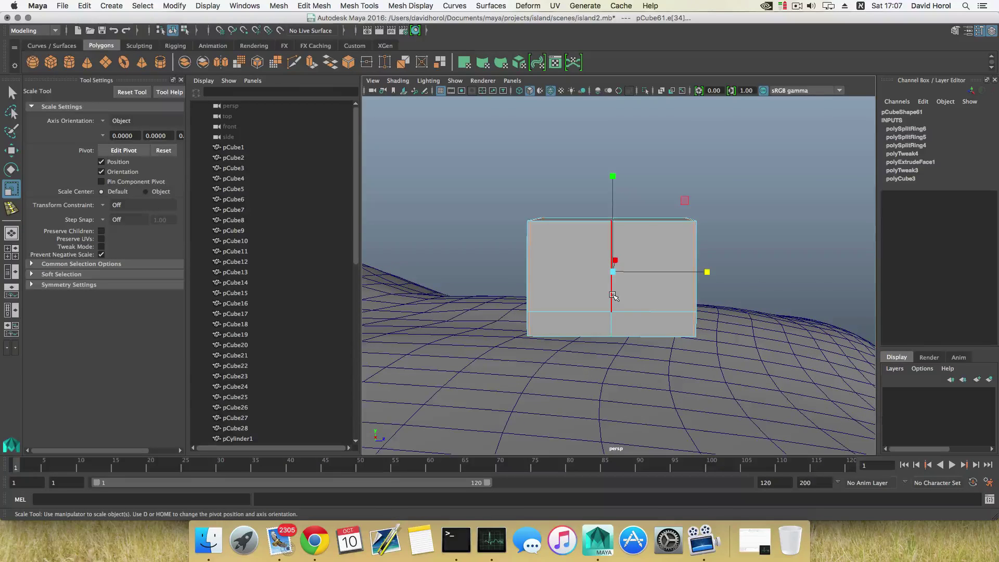
# Split both edge rings between the centre and corner loops to add another vertical loop on each side
pyautogui.click(643, 225)
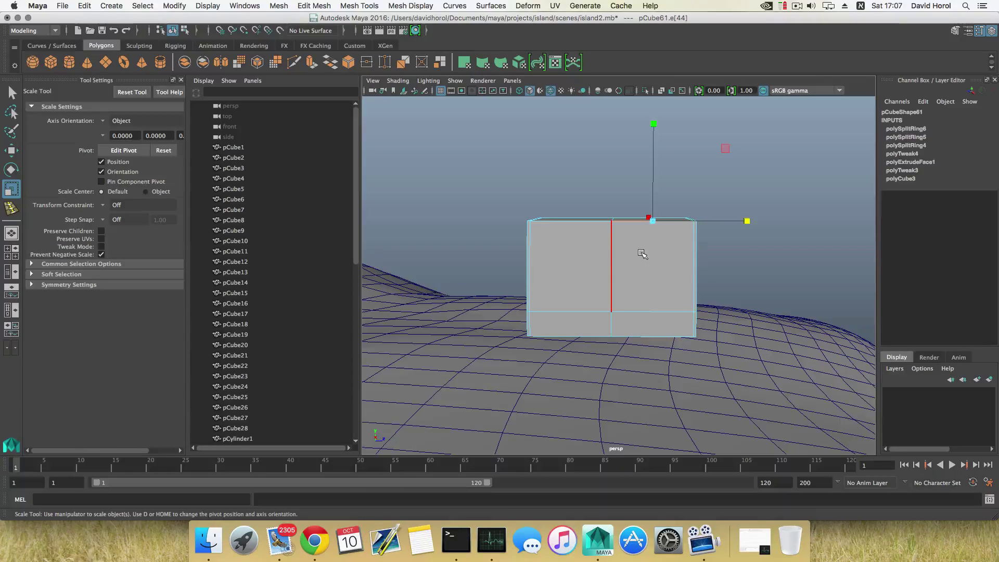
pyautogui.press('g')
pyautogui.click(578, 224)
pyautogui.keyDown('ctrl'); pyautogui.moveTo(578, 226); pyautogui.dragTo(580, 234, button='right'); pyautogui.keyUp('ctrl')
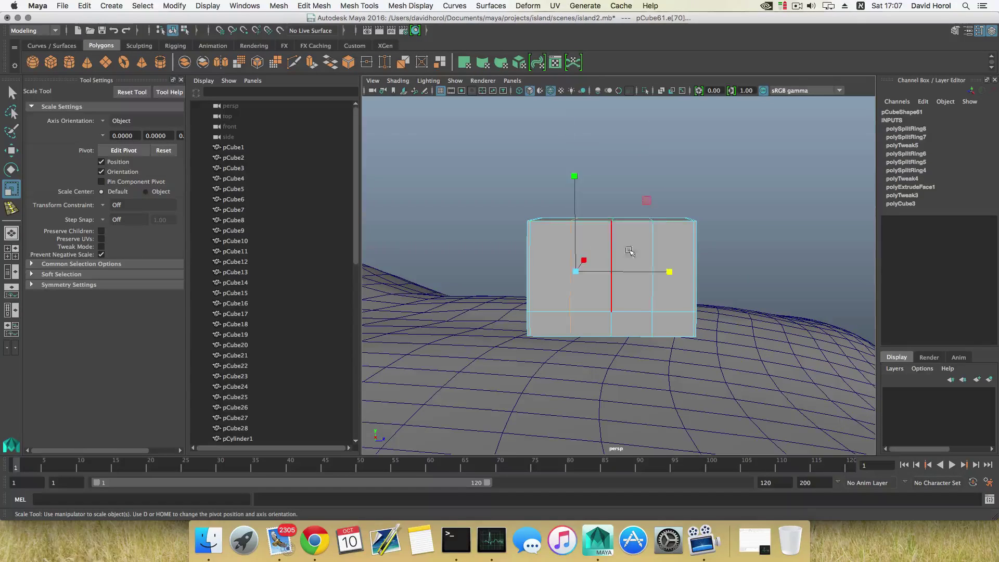
# Select the two new vertical loops and scale them together until they closely flank the centre loop
pyautogui.click(652, 254)
pyautogui.keyDown('shift'); pyautogui.click(575, 265); pyautogui.keyUp('shift')
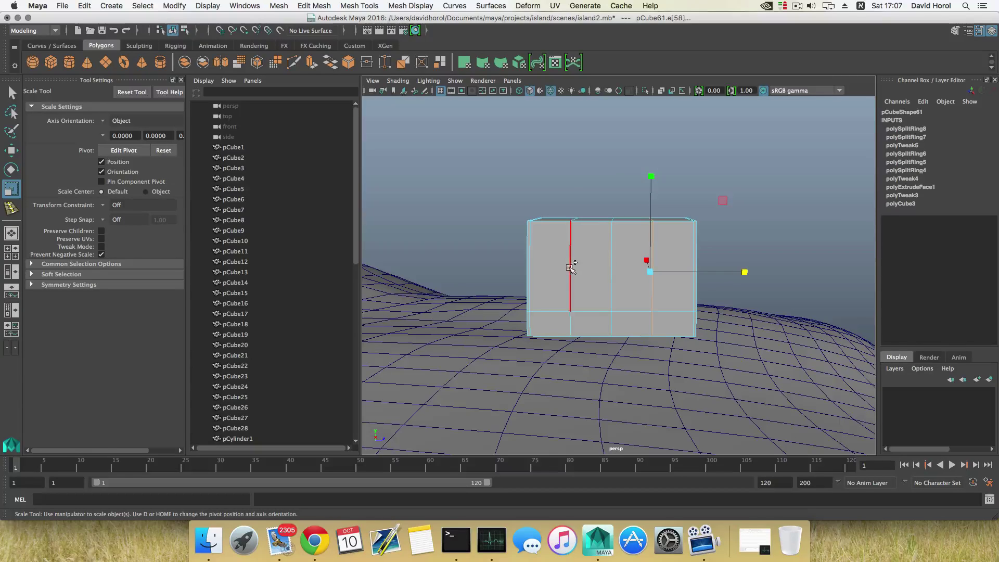
pyautogui.keyDown('alt'); pyautogui.moveTo(576, 270); pyautogui.dragTo(598, 283); pyautogui.keyUp('alt')
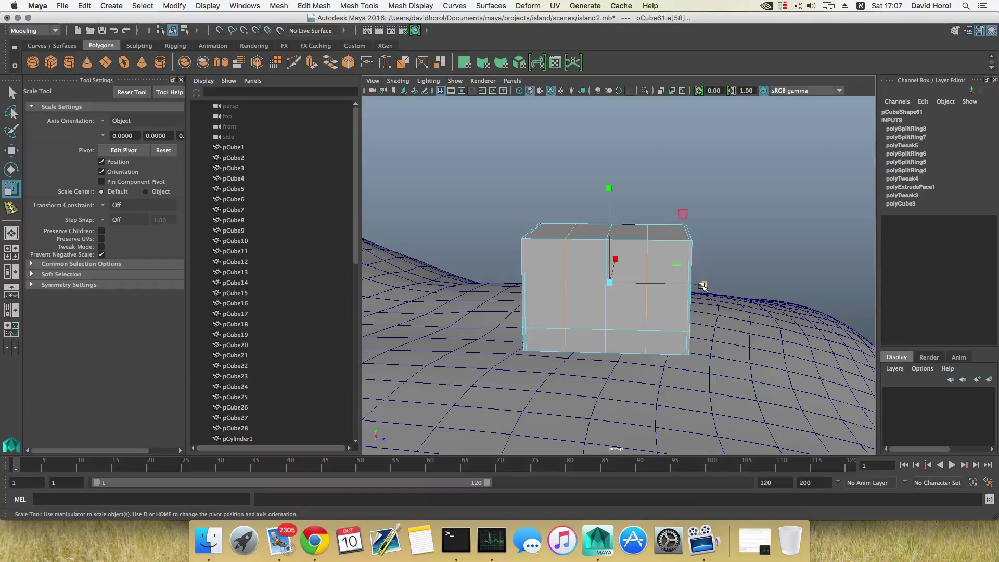
pyautogui.moveTo(705, 285); pyautogui.dragTo(616, 281)
pyautogui.keyDown('alt'); pyautogui.moveTo(616, 281); pyautogui.dragTo(625, 277); pyautogui.keyUp('alt')
pyautogui.keyDown('alt'); pyautogui.moveTo(624, 277); pyautogui.dragTo(642, 289, button='right'); pyautogui.keyUp('alt')
pyautogui.keyDown('alt'); pyautogui.moveTo(642, 288); pyautogui.dragTo(638, 286, button='middle'); pyautogui.keyUp('alt')
pyautogui.keyDown('alt'); pyautogui.moveTo(638, 286); pyautogui.dragTo(633, 282); pyautogui.keyUp('alt')
# Insert a horizontal edge loop around the block's tapered section and slide it down to just above the base
pyautogui.click(608, 283)
pyautogui.press('g')
pyautogui.click(626, 305)
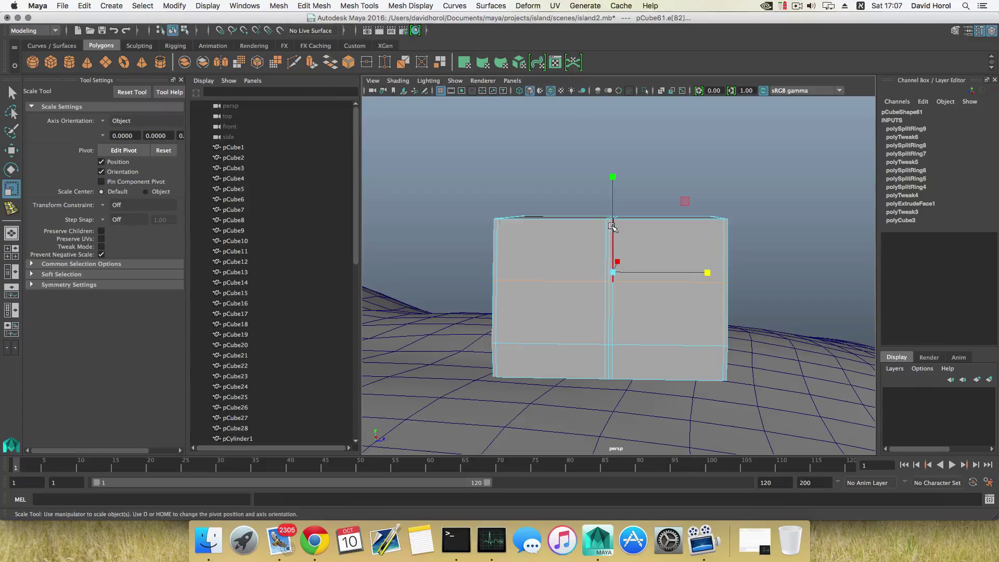
pyautogui.keyDown('alt'); pyautogui.moveTo(656, 252); pyautogui.dragTo(565, 266); pyautogui.keyUp('alt')
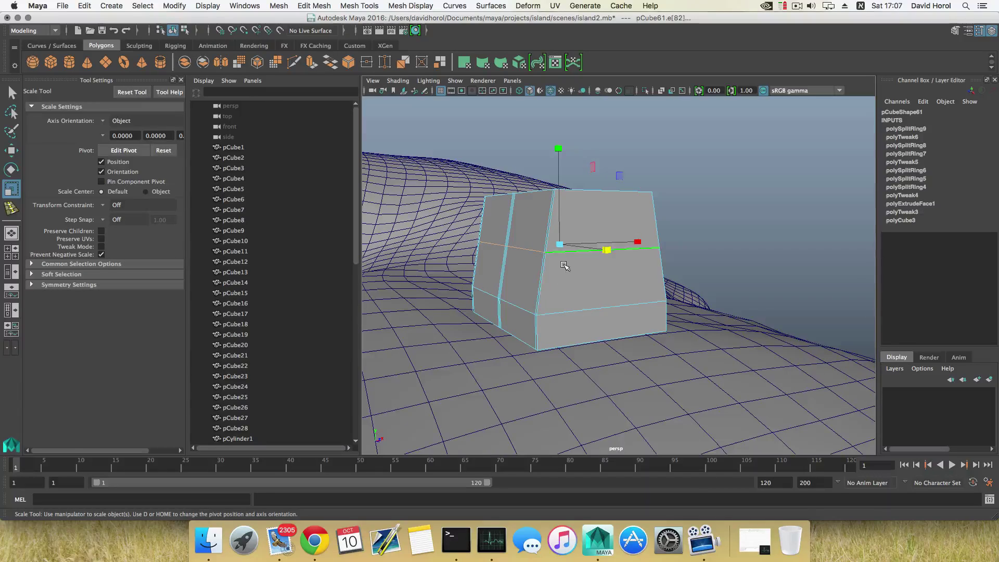
pyautogui.keyDown('shift'); pyautogui.moveTo(570, 265); pyautogui.dragTo(557, 347, button='right'); pyautogui.keyUp('shift')
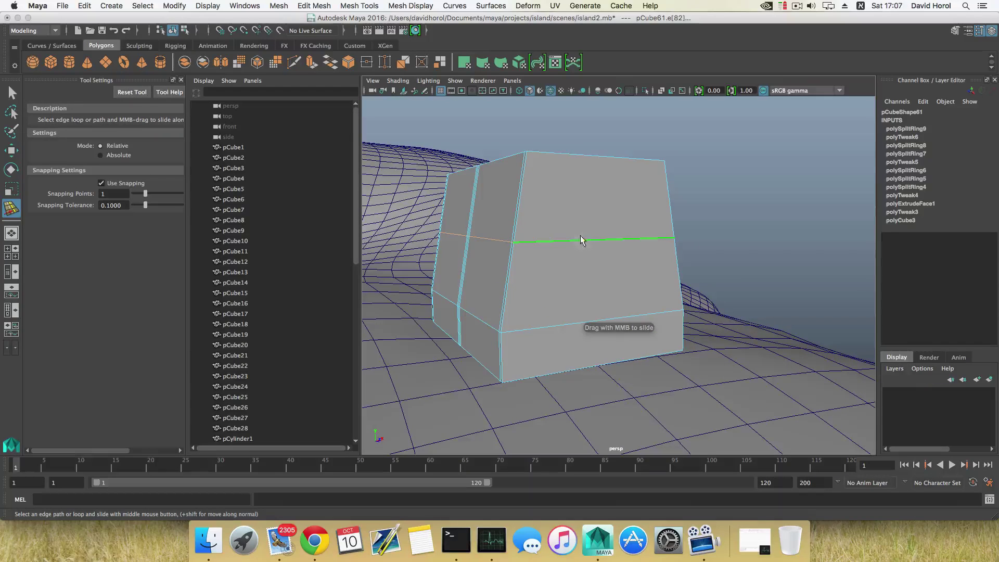
pyautogui.moveTo(589, 220); pyautogui.dragTo(544, 258, button='middle')
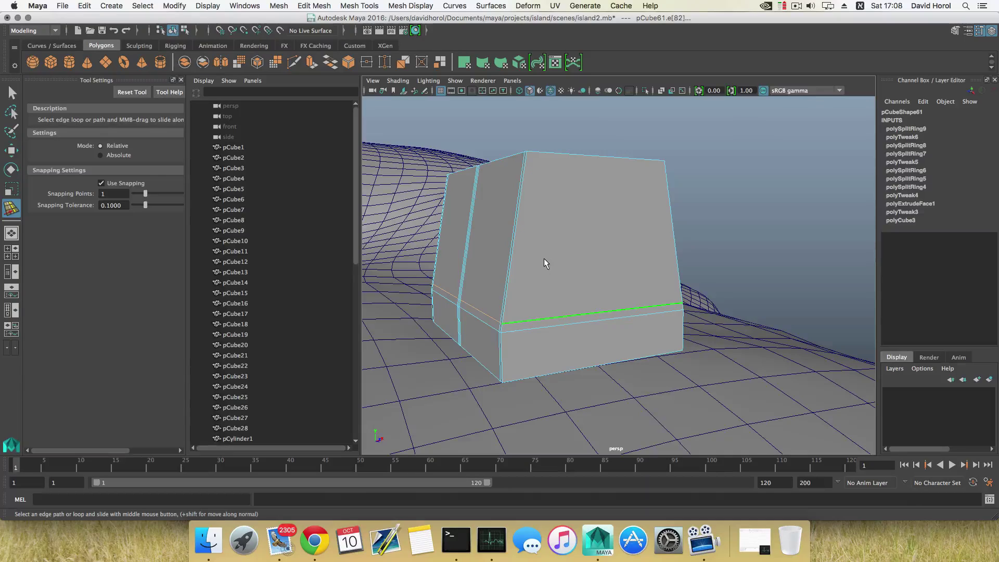
# Undo the edge slide, try lowering the loop with the Move tool, then undo back past the loop's insertion
pyautogui.press('z')
pyautogui.press('w')
pyautogui.moveTo(543, 154); pyautogui.dragTo(563, 264)
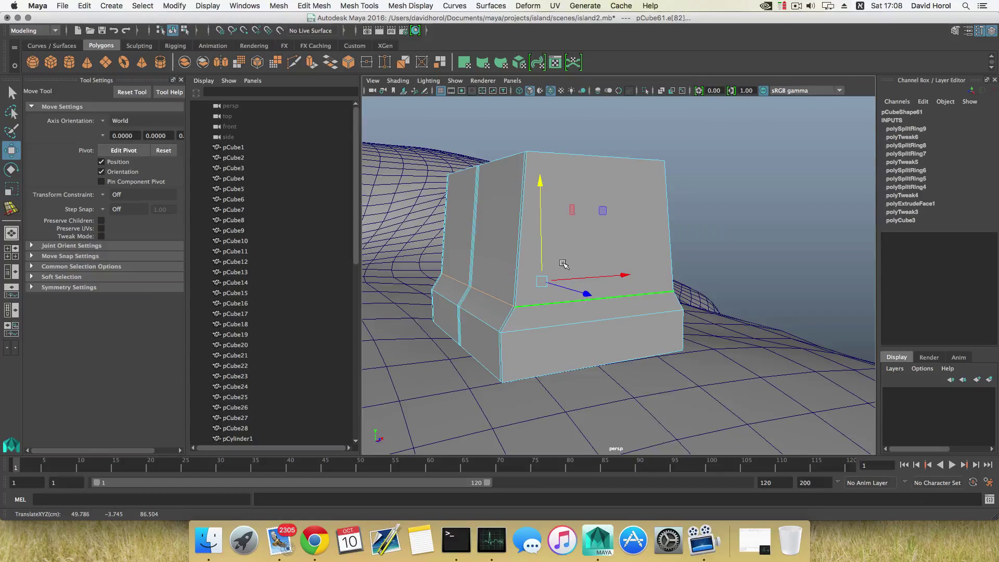
pyautogui.press('z')
pyautogui.moveTo(545, 201); pyautogui.dragTo(517, 225)
pyautogui.press('z')
pyautogui.press('z')
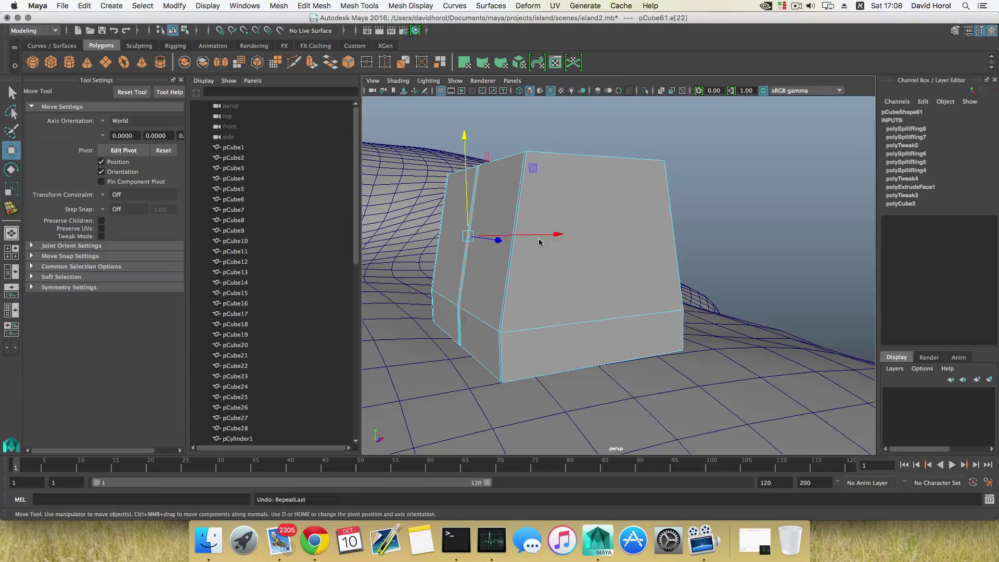
pyautogui.press('y')
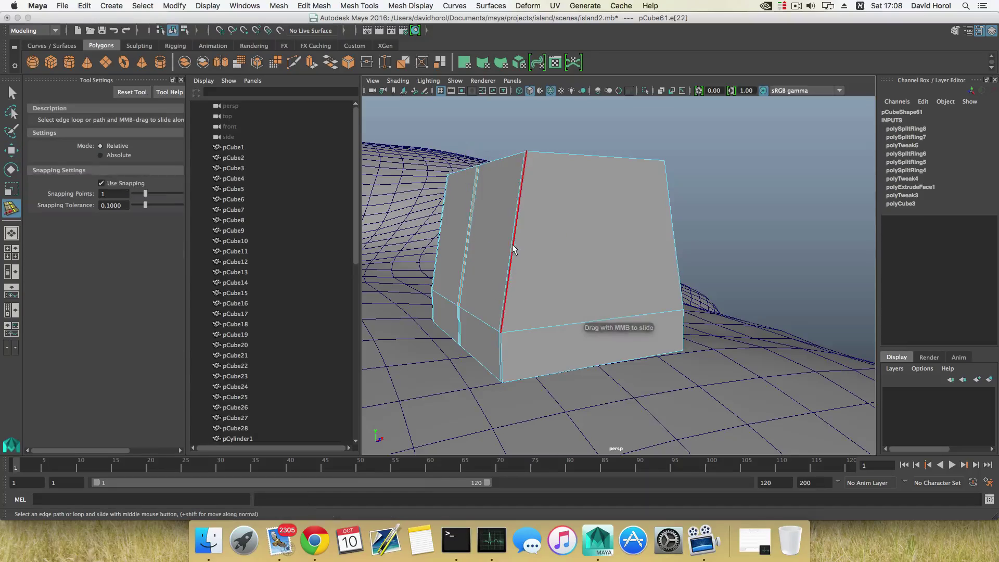
pyautogui.click(512, 245)
pyautogui.press('z')
# Split the vertical edge ring again with a horizontal loop and slide it down close to the base's upper edge
pyautogui.keyDown('alt'); pyautogui.moveTo(512, 245); pyautogui.dragTo(589, 263); pyautogui.keyUp('alt')
pyautogui.keyDown('ctrl'); pyautogui.moveTo(541, 256); pyautogui.dragTo(547, 293, button='right'); pyautogui.keyUp('ctrl')
pyautogui.keyDown('alt'); pyautogui.moveTo(601, 280); pyautogui.dragTo(544, 266); pyautogui.keyUp('alt')
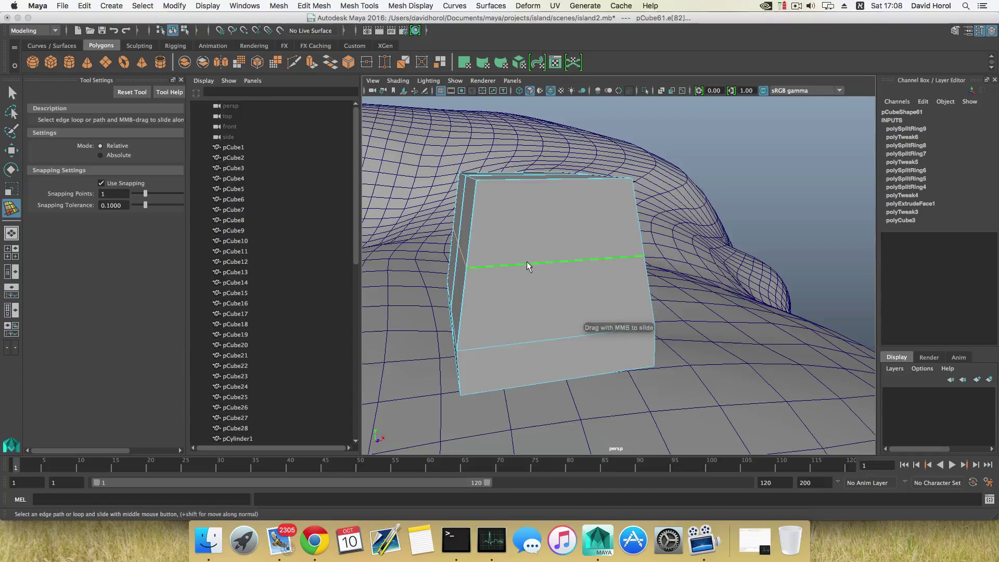
pyautogui.keyDown('shift'); pyautogui.moveTo(554, 267); pyautogui.dragTo(547, 351, button='right'); pyautogui.keyUp('shift')
pyautogui.moveTo(523, 285); pyautogui.dragTo(508, 283, button='middle')
pyautogui.moveTo(508, 293)
pyautogui.keyDown('alt'); pyautogui.mouseDown()
pyautogui.moveTo(553, 283)
pyautogui.moveTo(515, 274)
pyautogui.mouseUp(); pyautogui.keyUp('alt')
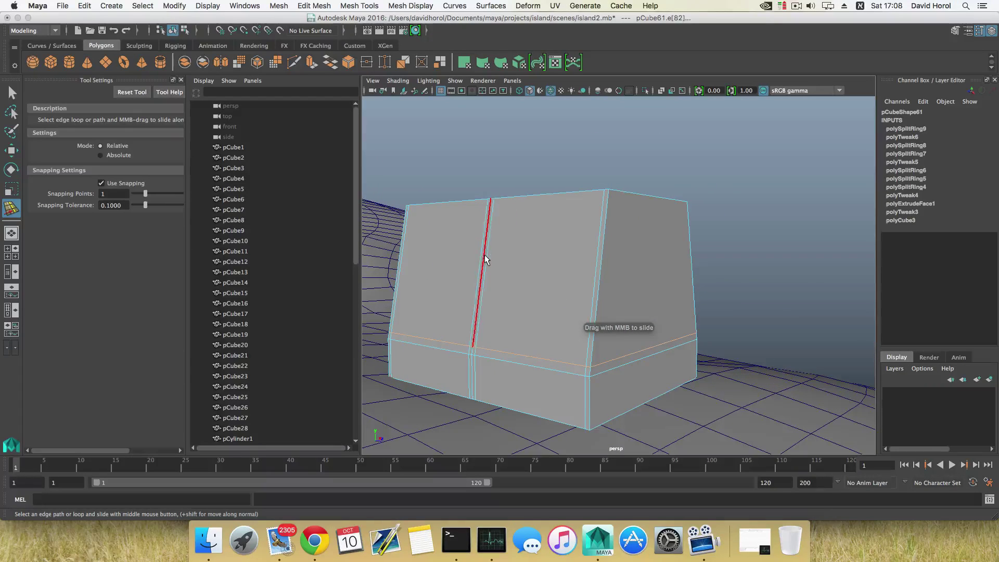
# Split the vertical edge ring above the base with another horizontal loop and slide it up to just below the block's top edge
pyautogui.click(498, 290)
pyautogui.keyDown('alt'); pyautogui.moveTo(501, 287); pyautogui.dragTo(519, 289); pyautogui.keyUp('alt')
pyautogui.keyDown('ctrl'); pyautogui.moveTo(531, 273); pyautogui.dragTo(541, 310, button='right'); pyautogui.keyUp('ctrl')
pyautogui.click(541, 309)
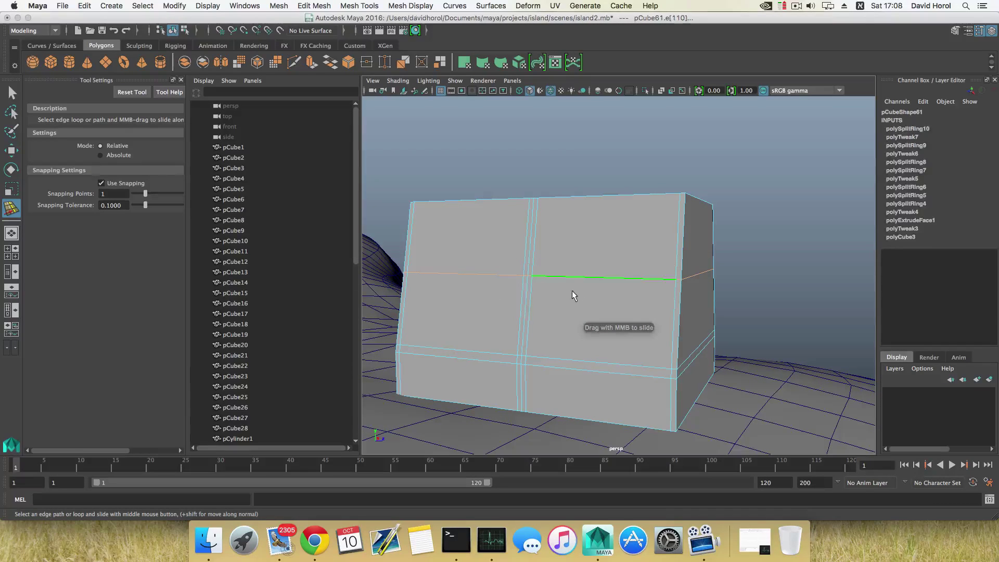
pyautogui.moveTo(578, 292); pyautogui.dragTo(626, 279, button='middle')
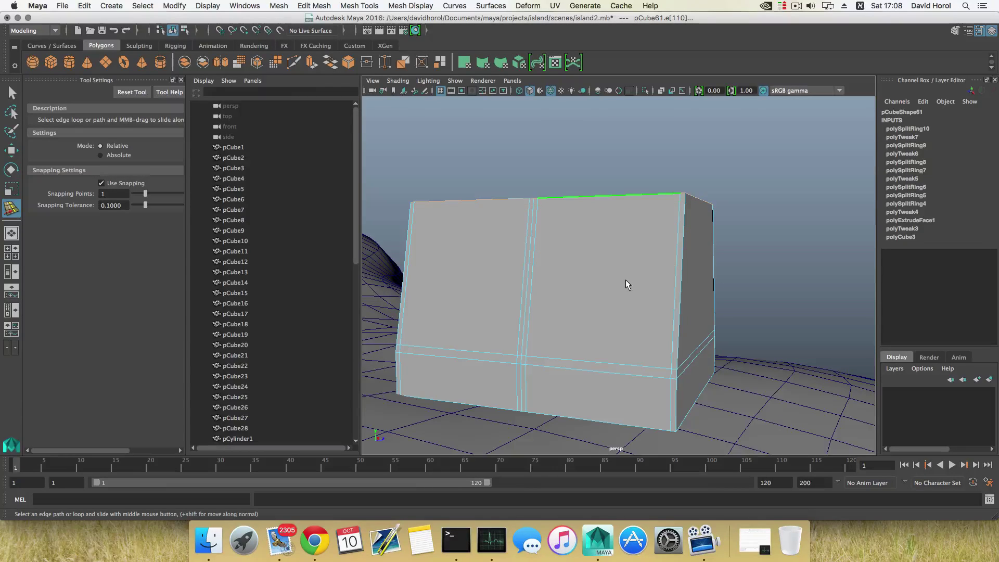
pyautogui.keyDown('alt'); pyautogui.moveTo(613, 272); pyautogui.dragTo(653, 298); pyautogui.keyUp('alt')
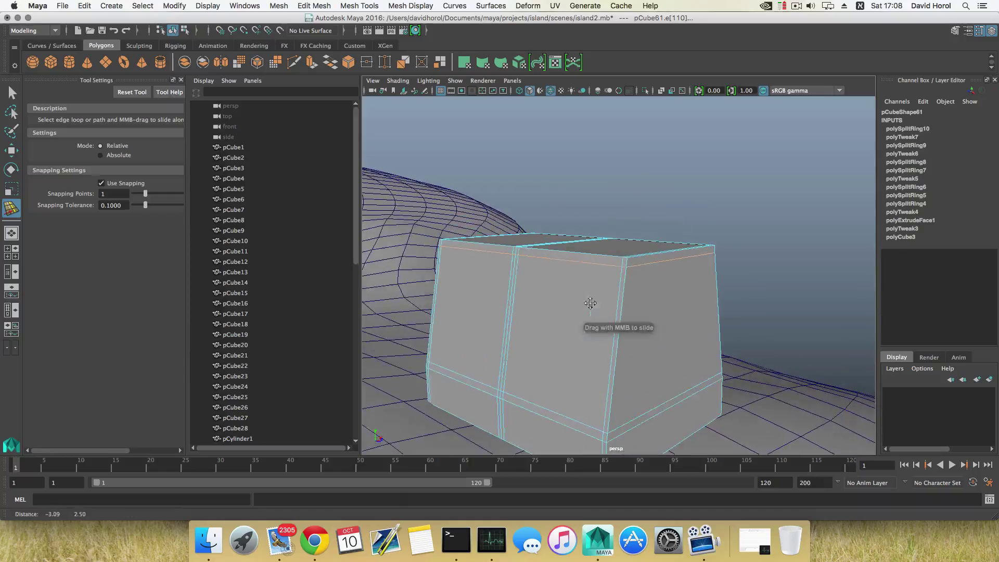
pyautogui.moveTo(566, 276); pyautogui.dragTo(589, 274, button='middle')
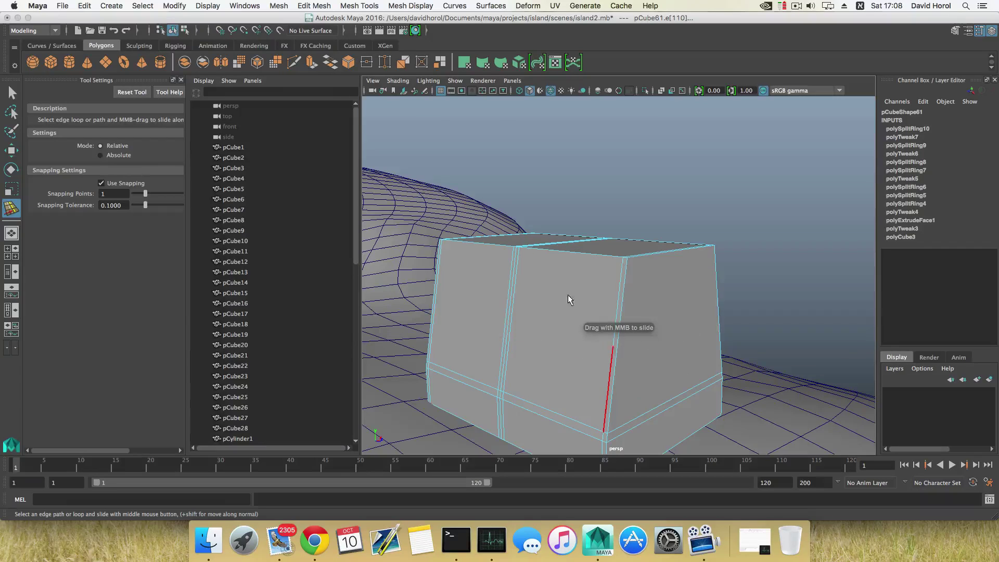
pyautogui.moveTo(586, 294)
pyautogui.mouseDown(button='middle')
pyautogui.moveTo(558, 295)
pyautogui.moveTo(577, 292)
pyautogui.mouseUp(button='middle')
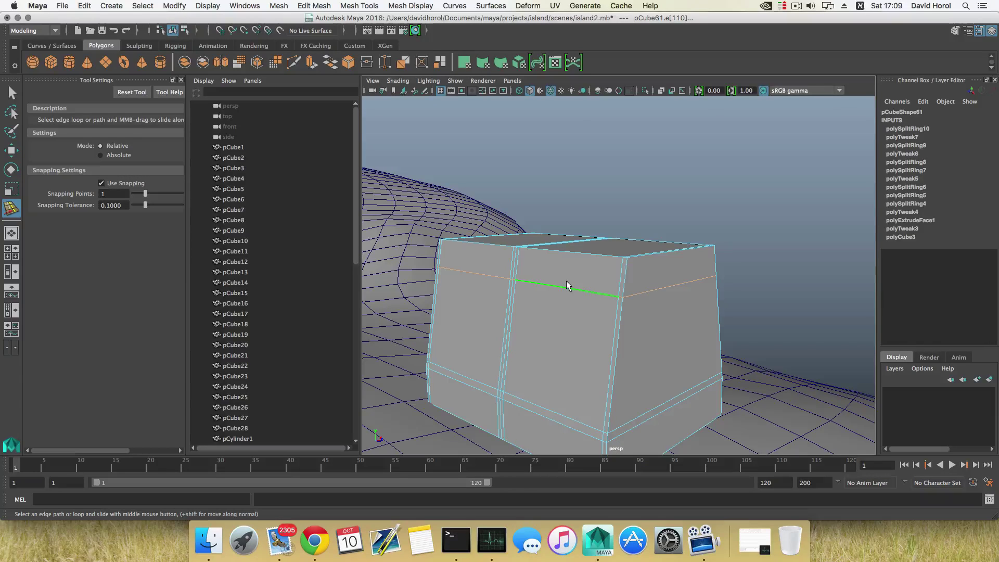
pyautogui.moveTo(570, 279); pyautogui.dragTo(616, 276, button='middle')
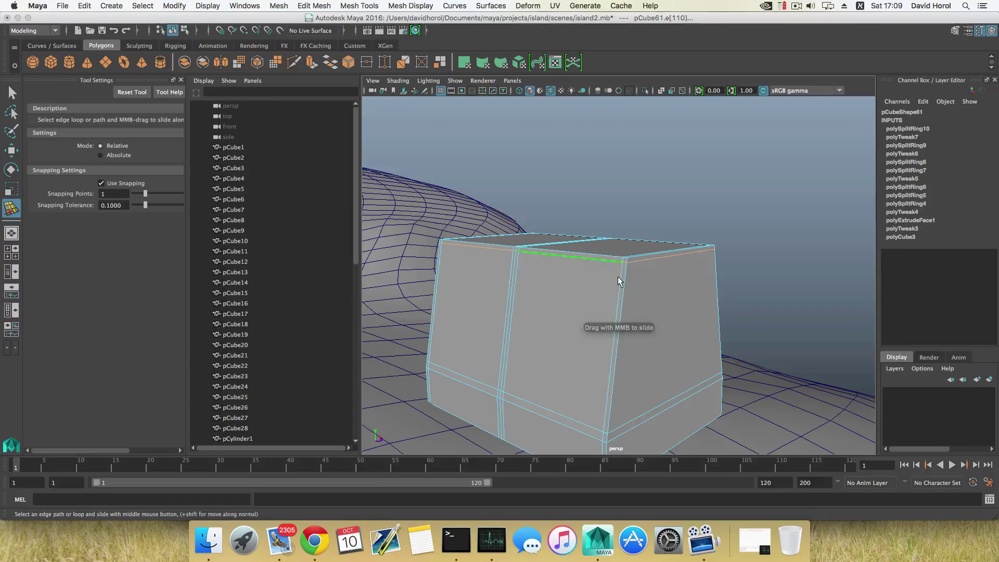
# Insert another horizontal edge loop around the block, a short distance above the paired loops at the base
pyautogui.moveTo(585, 364)
pyautogui.keyDown('alt'); pyautogui.mouseDown()
pyautogui.moveTo(579, 352)
pyautogui.moveTo(589, 377)
pyautogui.mouseUp(); pyautogui.keyUp('alt')
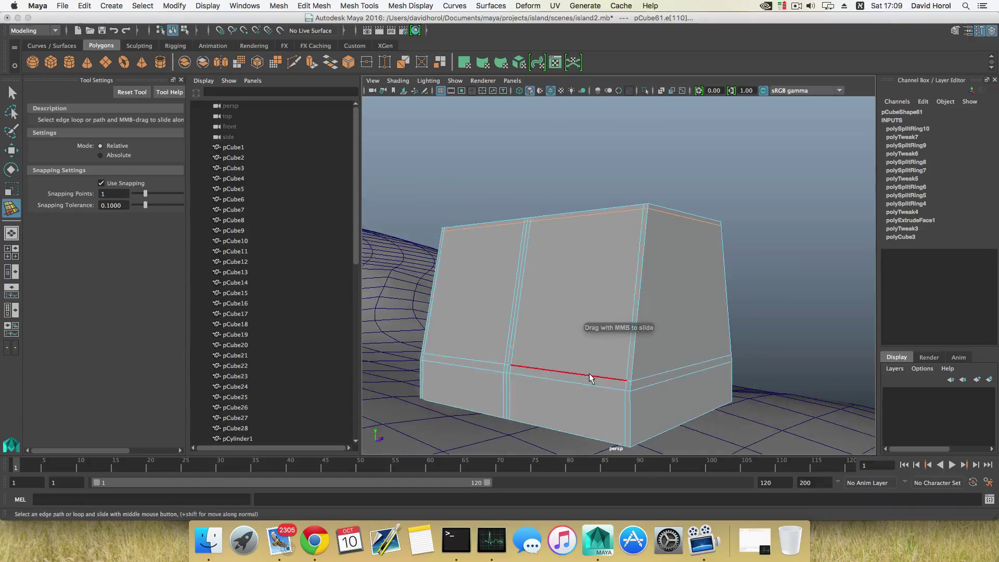
pyautogui.click(589, 377)
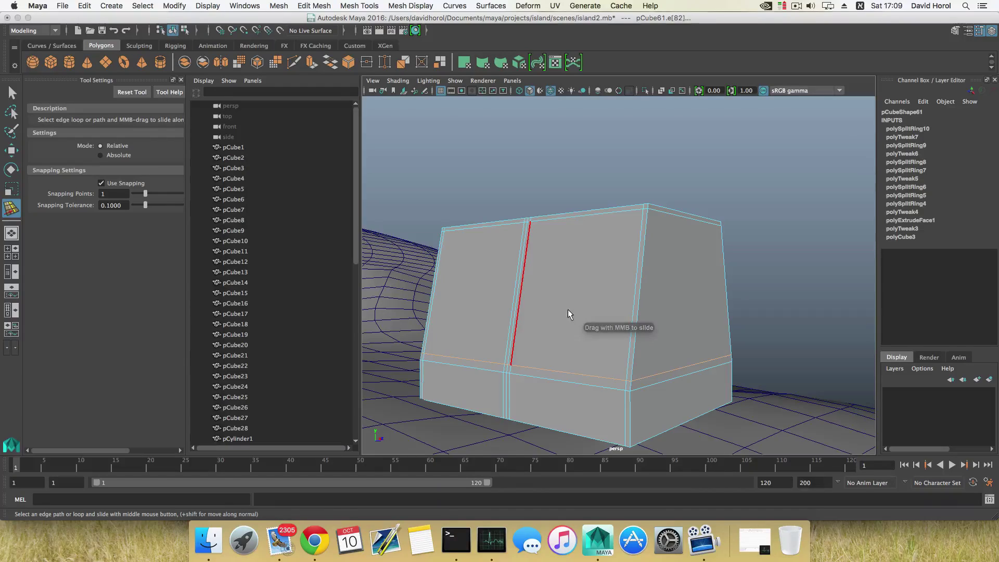
pyautogui.moveTo(548, 334)
pyautogui.keyDown('alt'); pyautogui.mouseDown()
pyautogui.moveTo(585, 336)
pyautogui.moveTo(541, 330)
pyautogui.moveTo(518, 342)
pyautogui.moveTo(579, 338)
pyautogui.moveTo(546, 341)
pyautogui.mouseUp(); pyautogui.keyUp('alt')
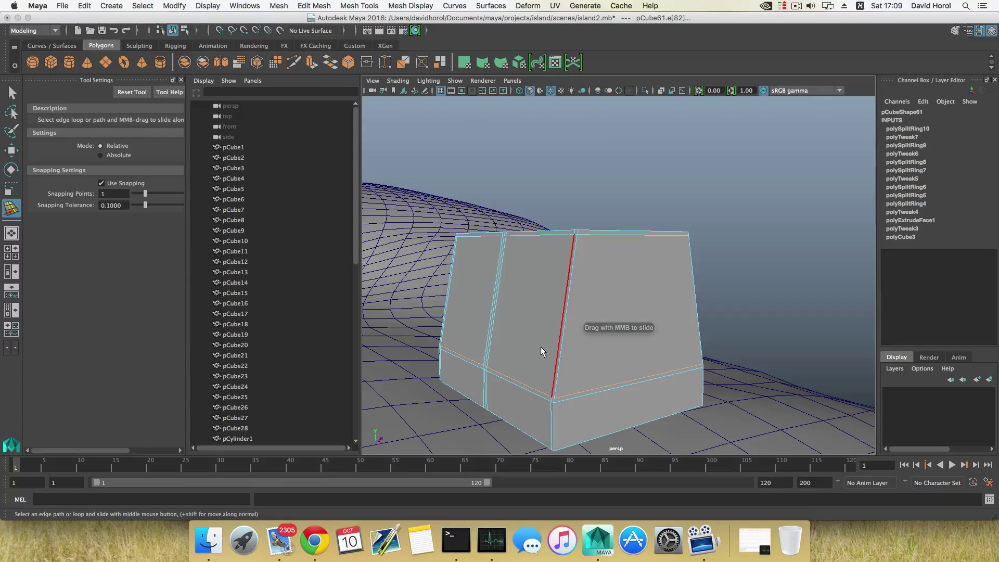
pyautogui.press('F8')
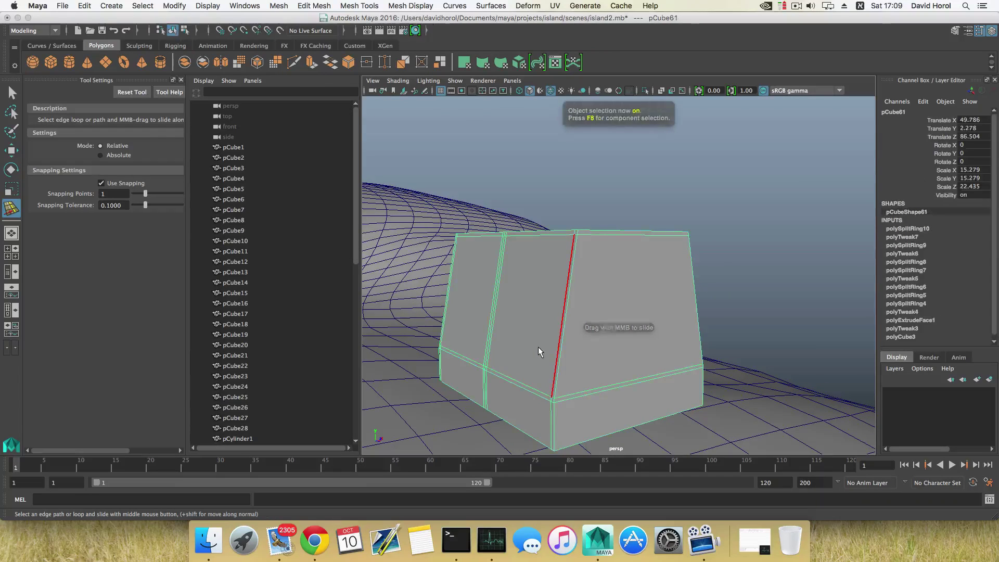
pyautogui.moveTo(556, 334); pyautogui.dragTo(558, 279, button='right')
pyautogui.keyDown('shift'); pyautogui.moveTo(527, 337); pyautogui.dragTo(510, 327, button='right'); pyautogui.keyUp('shift')
pyautogui.click(561, 365)
pyautogui.keyDown('alt'); pyautogui.moveTo(562, 363); pyautogui.dragTo(617, 348); pyautogui.keyUp('alt')
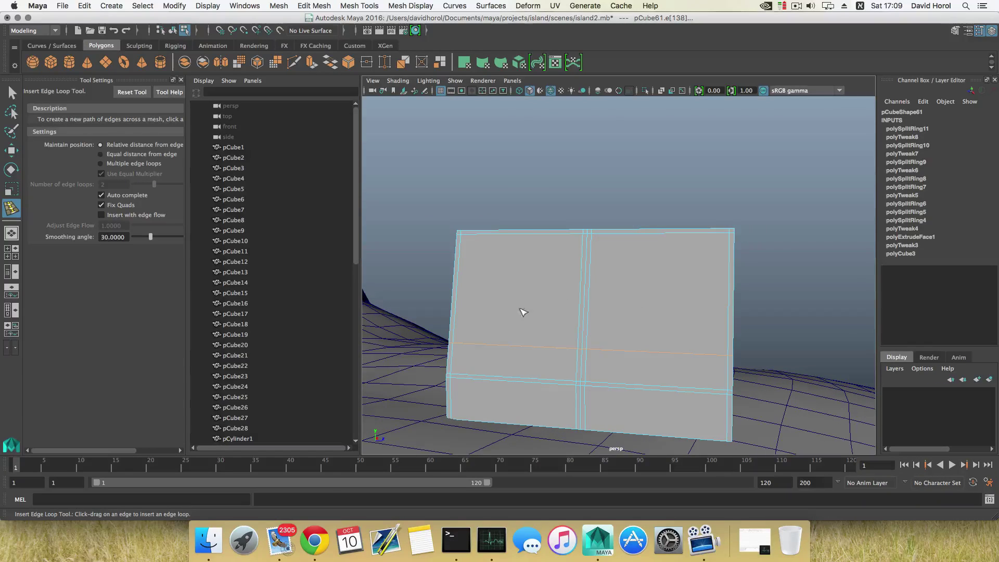
pyautogui.keyDown('alt'); pyautogui.moveTo(658, 305); pyautogui.dragTo(668, 352); pyautogui.keyUp('alt')
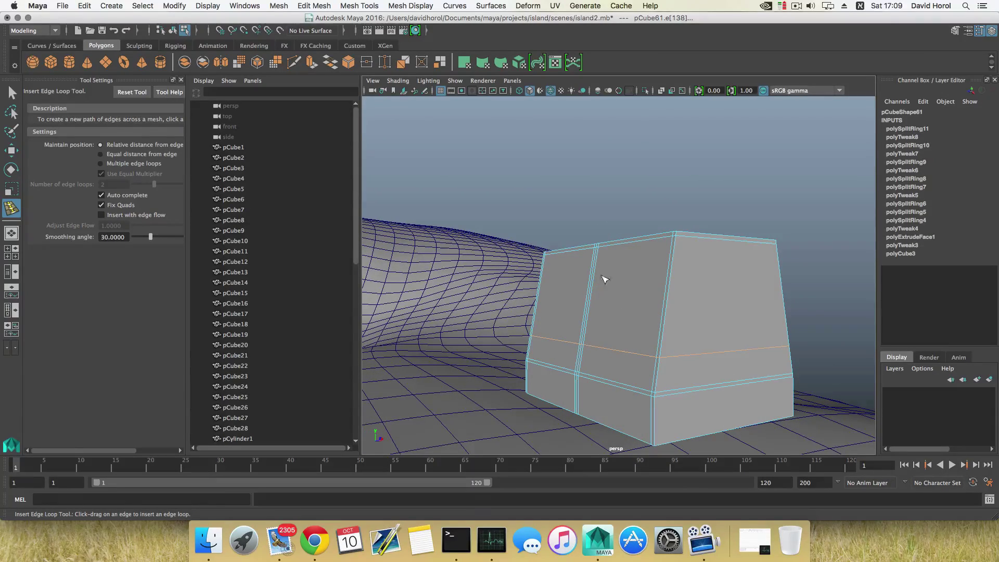
pyautogui.moveTo(628, 296)
pyautogui.keyDown('alt'); pyautogui.mouseDown()
pyautogui.moveTo(598, 297)
pyautogui.moveTo(671, 307)
pyautogui.moveTo(674, 297)
pyautogui.moveTo(611, 297)
pyautogui.moveTo(626, 302)
pyautogui.mouseUp(); pyautogui.keyUp('alt')
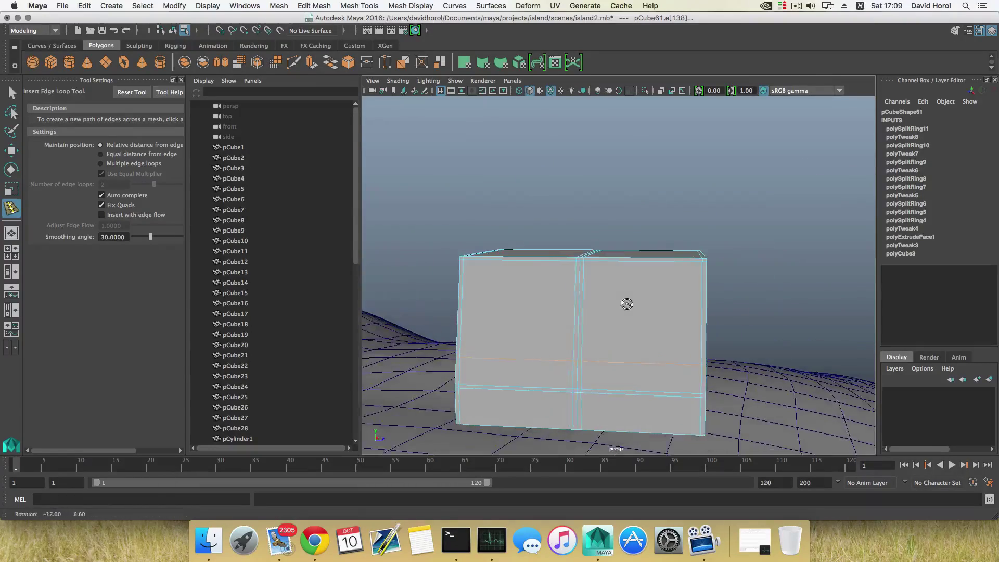
# Delete the large upper face on one half of the block's long side to open up the interior
pyautogui.moveTo(621, 252); pyautogui.dragTo(624, 283, button='right')
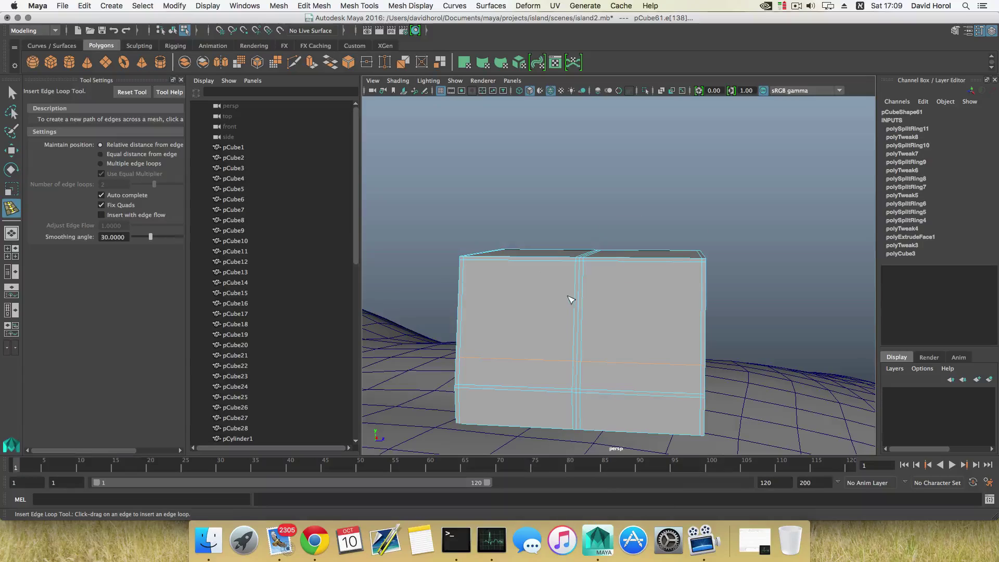
pyautogui.press('q')
pyautogui.click(551, 295)
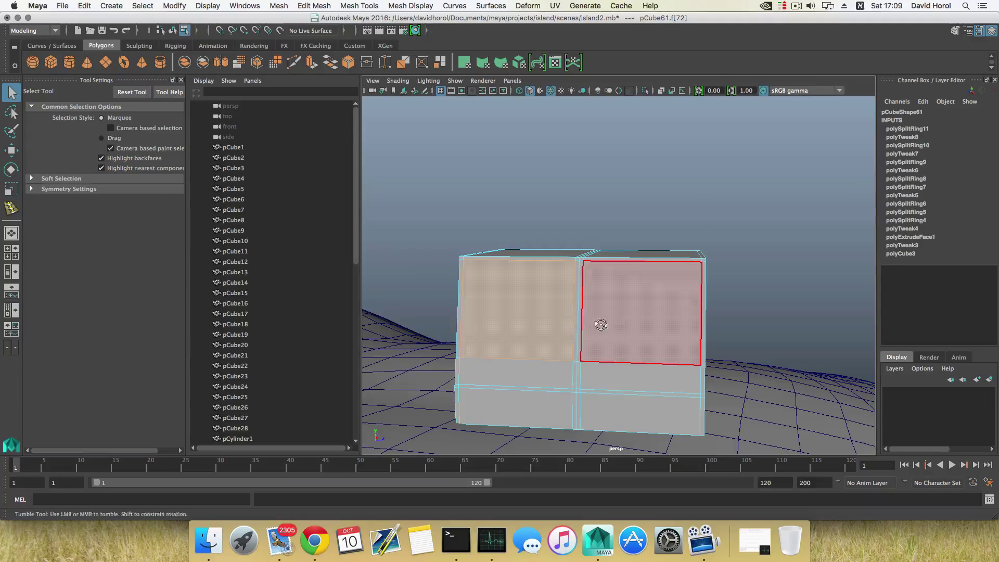
pyautogui.click(599, 326)
pyautogui.click(600, 326)
pyautogui.keyDown('alt'); pyautogui.moveTo(644, 356); pyautogui.dragTo(682, 338); pyautogui.keyUp('alt')
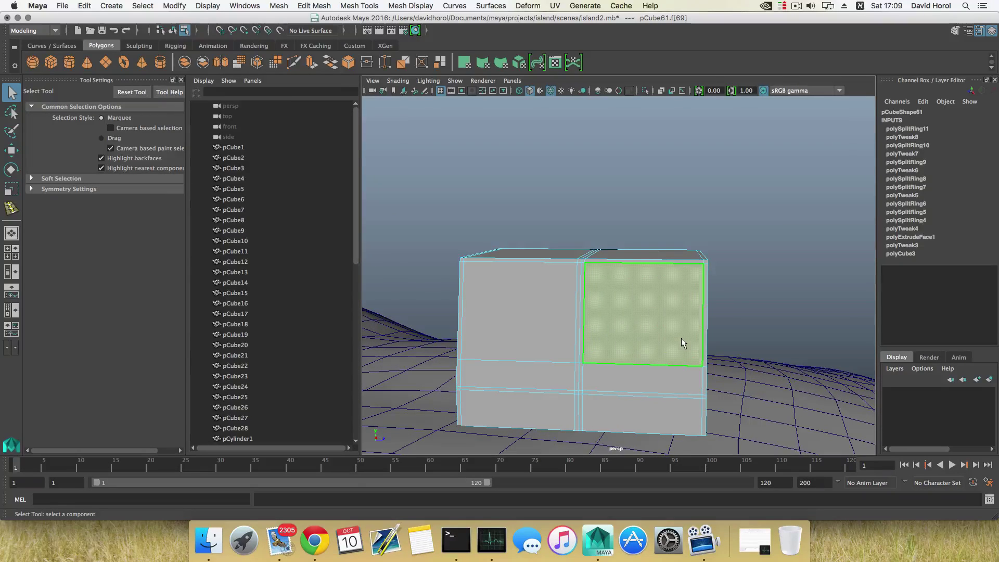
pyautogui.press('Delete')
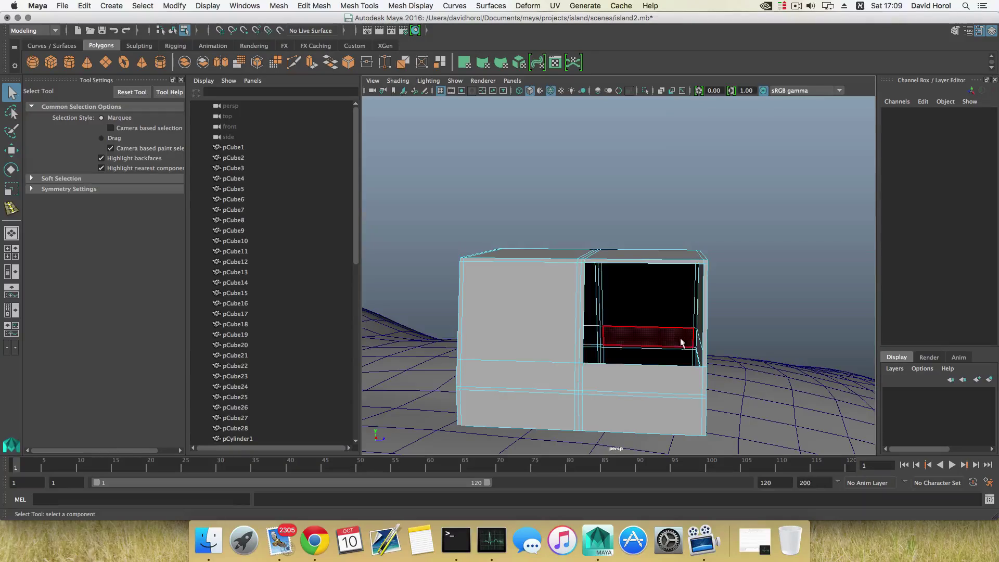
# Select the remaining large upper side faces, extrude them and scale the extrusion uniformly to 0.983
pyautogui.moveTo(644, 328)
pyautogui.keyDown('alt'); pyautogui.mouseDown()
pyautogui.moveTo(598, 316)
pyautogui.moveTo(659, 319)
pyautogui.mouseUp(); pyautogui.keyUp('alt')
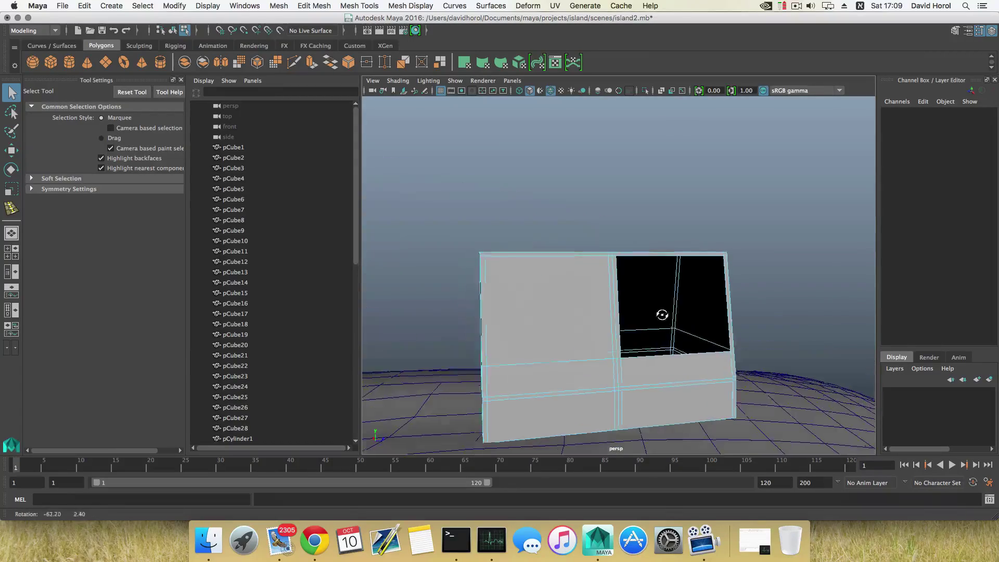
pyautogui.click(551, 313)
pyautogui.keyDown('alt'); pyautogui.moveTo(551, 313); pyautogui.dragTo(685, 307); pyautogui.keyUp('alt')
pyautogui.keyDown('shift'); pyautogui.click(685, 307); pyautogui.keyUp('shift')
pyautogui.keyDown('alt'); pyautogui.moveTo(574, 319); pyautogui.dragTo(557, 281); pyautogui.keyUp('alt')
pyautogui.keyDown('shift'); pyautogui.click(586, 307); pyautogui.keyUp('shift')
pyautogui.click(312, 63)
pyautogui.keyDown('alt'); pyautogui.moveTo(558, 282); pyautogui.dragTo(611, 302, button='right'); pyautogui.keyUp('alt')
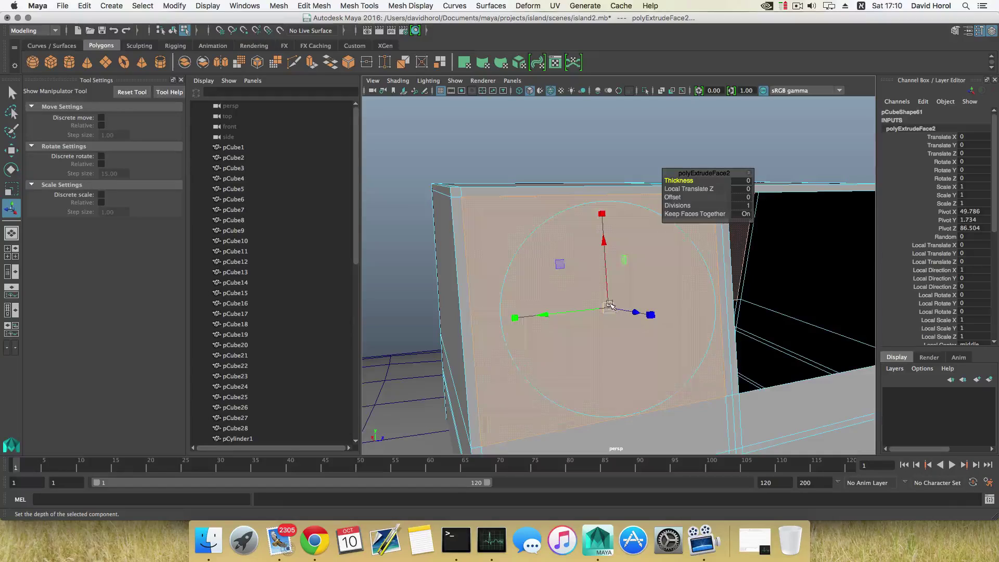
pyautogui.click(602, 215)
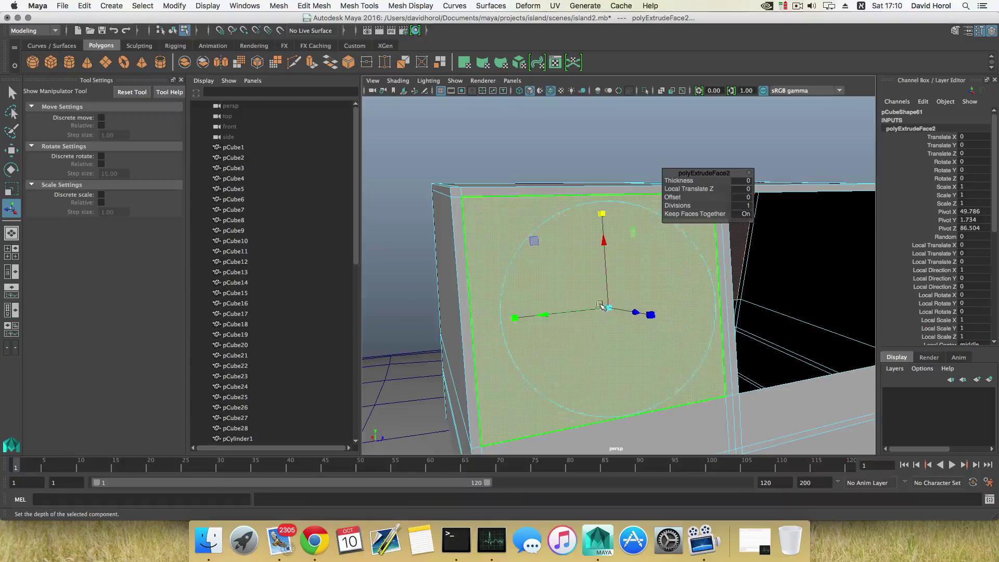
pyautogui.moveTo(608, 309); pyautogui.dragTo(608, 309)
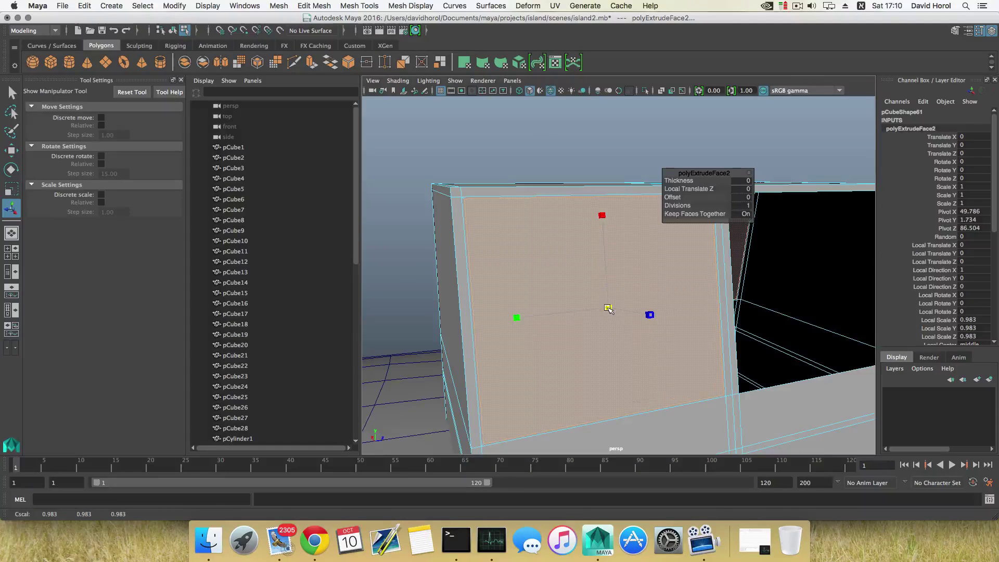
pyautogui.moveTo(608, 307); pyautogui.dragTo(607, 308)
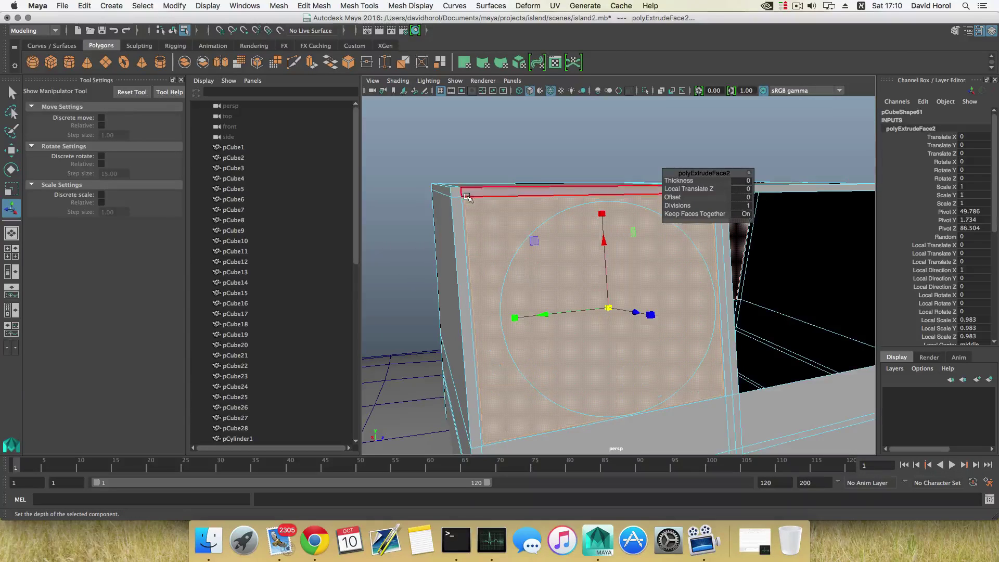
# Extrude the inset side faces again and push them slightly inward to form a recess
pyautogui.click(312, 62)
pyautogui.keyDown('alt'); pyautogui.moveTo(639, 319); pyautogui.dragTo(564, 334); pyautogui.keyUp('alt')
pyautogui.moveTo(650, 316); pyautogui.dragTo(640, 314)
# Extrude the recessed faces once more and scale them uniformly to 0.983, leaving a narrow gap inside the frame
pyautogui.click(311, 62)
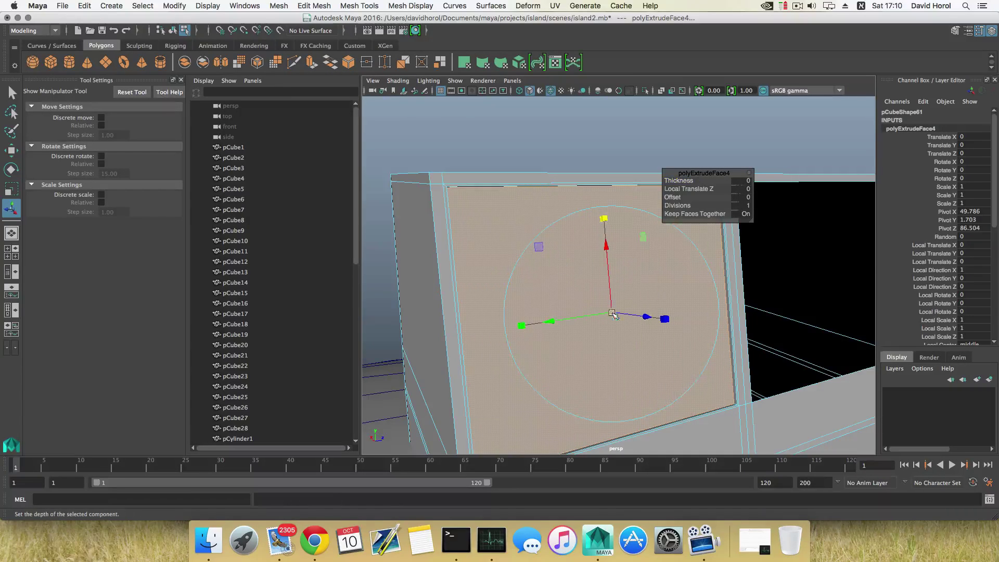
pyautogui.moveTo(611, 313); pyautogui.dragTo(612, 315)
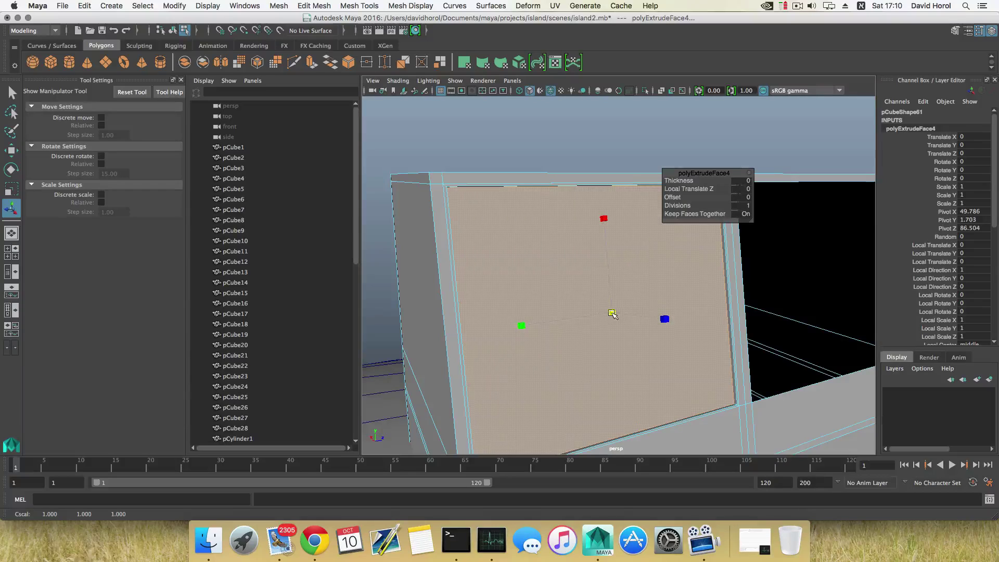
pyautogui.moveTo(612, 314); pyautogui.dragTo(612, 313)
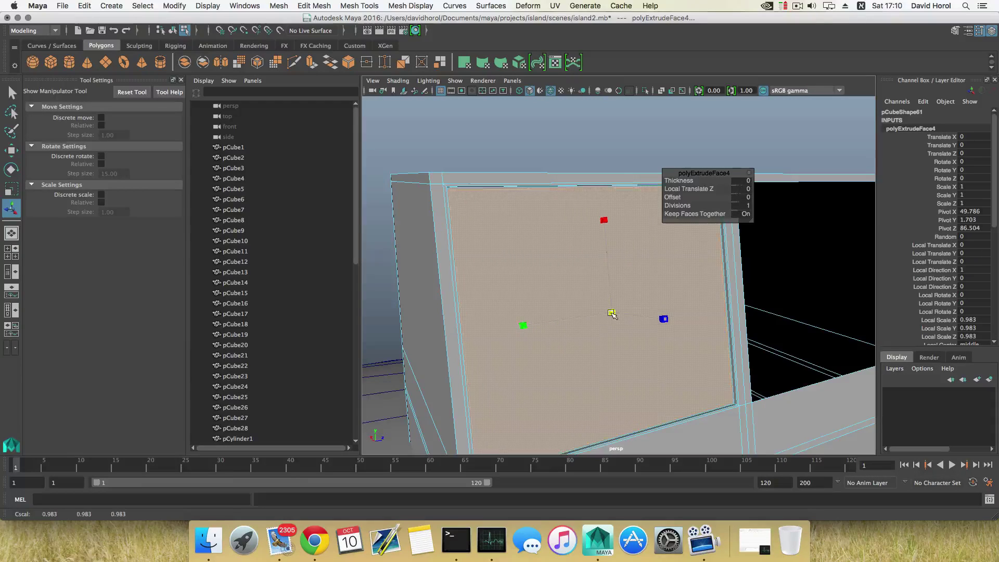
pyautogui.keyDown('alt'); pyautogui.moveTo(478, 270); pyautogui.dragTo(513, 288, button='right'); pyautogui.keyUp('alt')
pyautogui.keyDown('alt'); pyautogui.moveTo(463, 260); pyautogui.dragTo(527, 286, button='middle'); pyautogui.keyUp('alt')
pyautogui.keyDown('alt'); pyautogui.moveTo(483, 203); pyautogui.dragTo(436, 198); pyautogui.keyUp('alt')
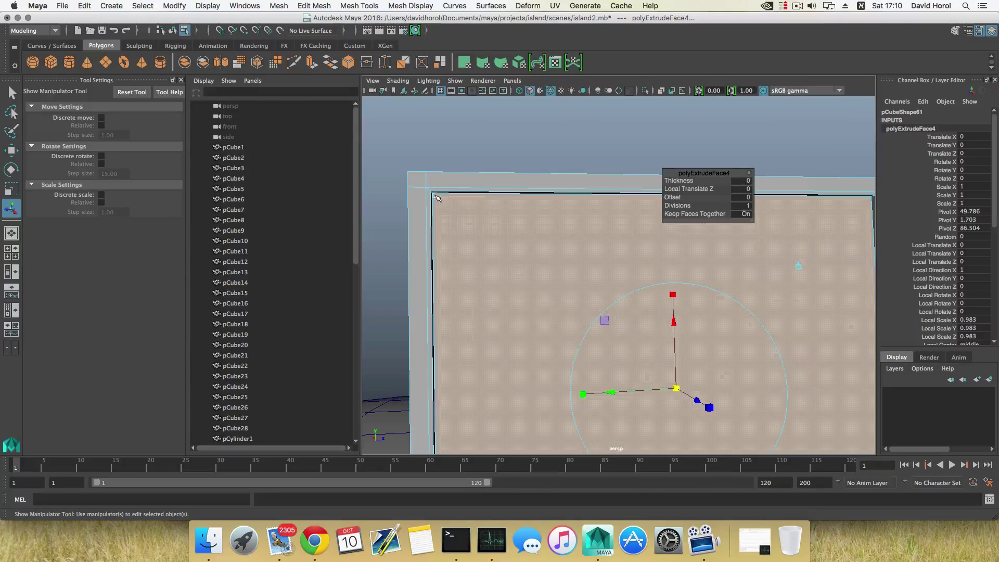
pyautogui.keyDown('alt'); pyautogui.moveTo(631, 333); pyautogui.dragTo(610, 305, button='middle'); pyautogui.keyUp('alt')
pyautogui.click(661, 366)
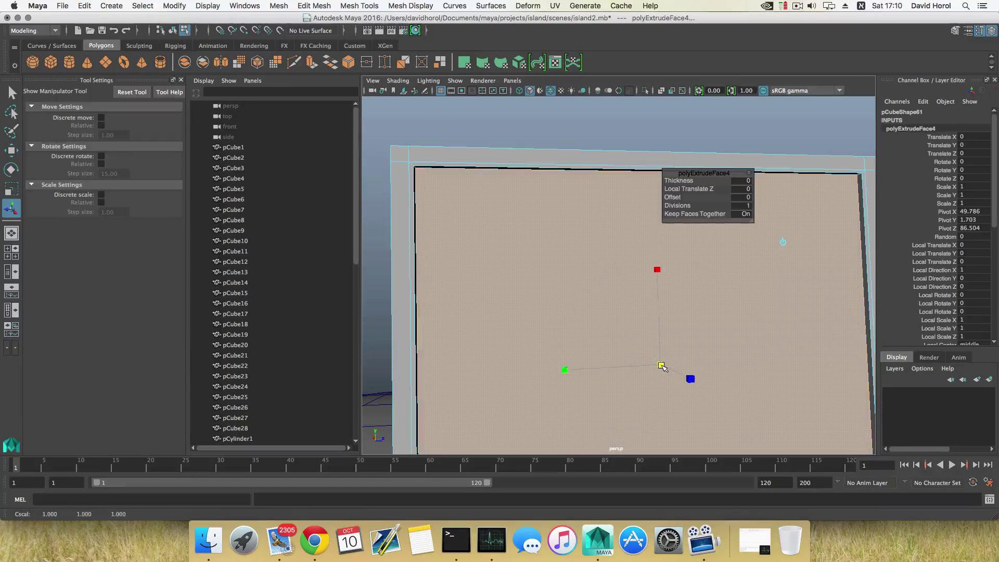
pyautogui.moveTo(661, 367); pyautogui.dragTo(660, 366)
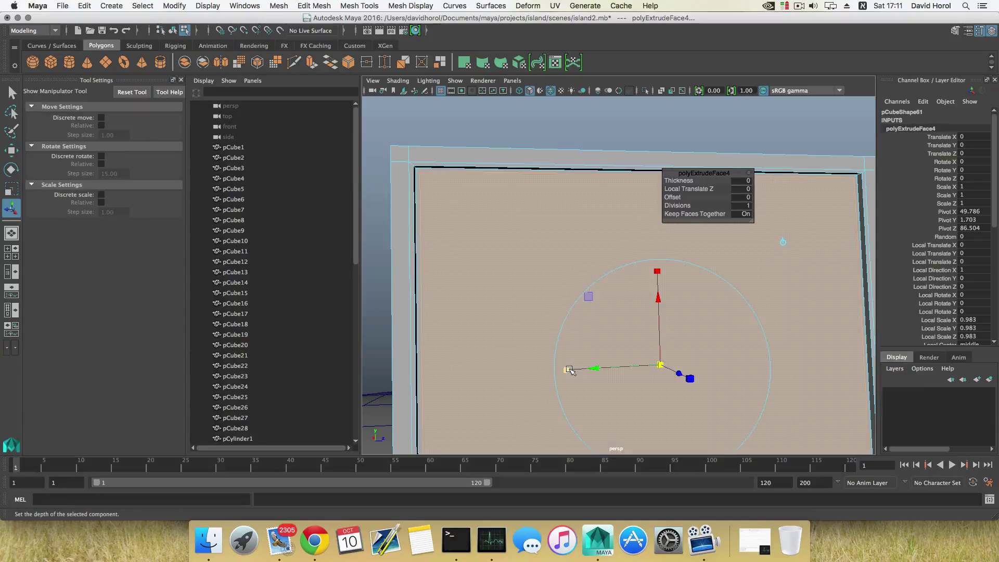
# Adjust the local scale of the extruded panels, undoing the last tweak to keep 0.983, 0.987 and 0.983 in X, Y and Z
pyautogui.moveTo(569, 368); pyautogui.dragTo(567, 370)
pyautogui.moveTo(658, 272); pyautogui.dragTo(658, 271)
pyautogui.moveTo(568, 369); pyautogui.dragTo(567, 371)
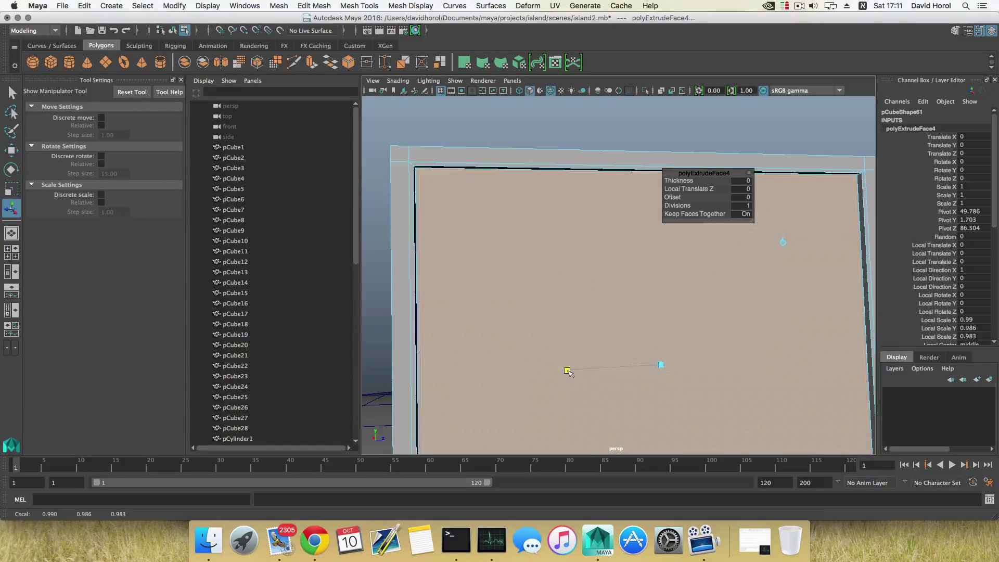
pyautogui.moveTo(567, 372); pyautogui.dragTo(567, 370)
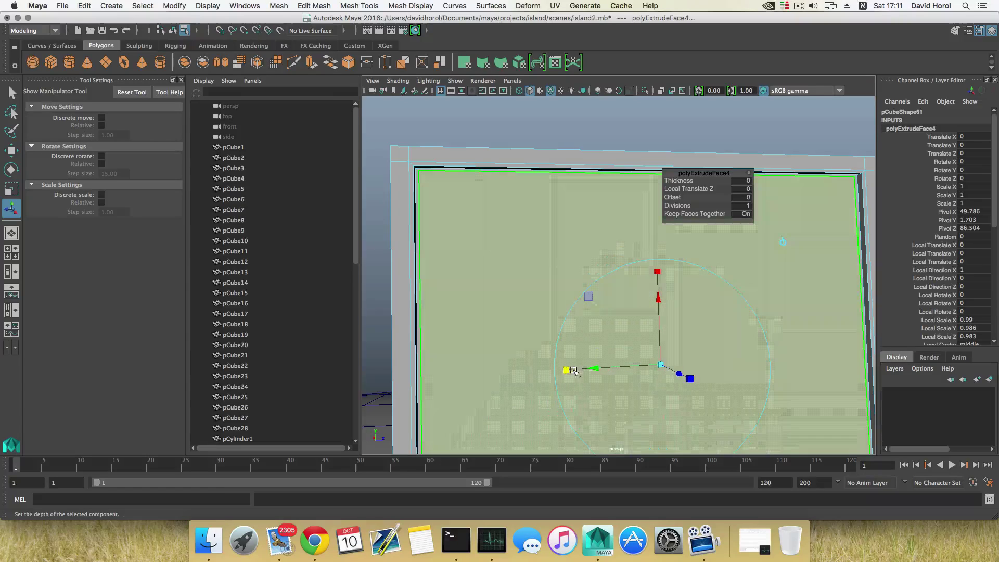
pyautogui.press('super+z')
pyautogui.scroll(-2, 582, 359)
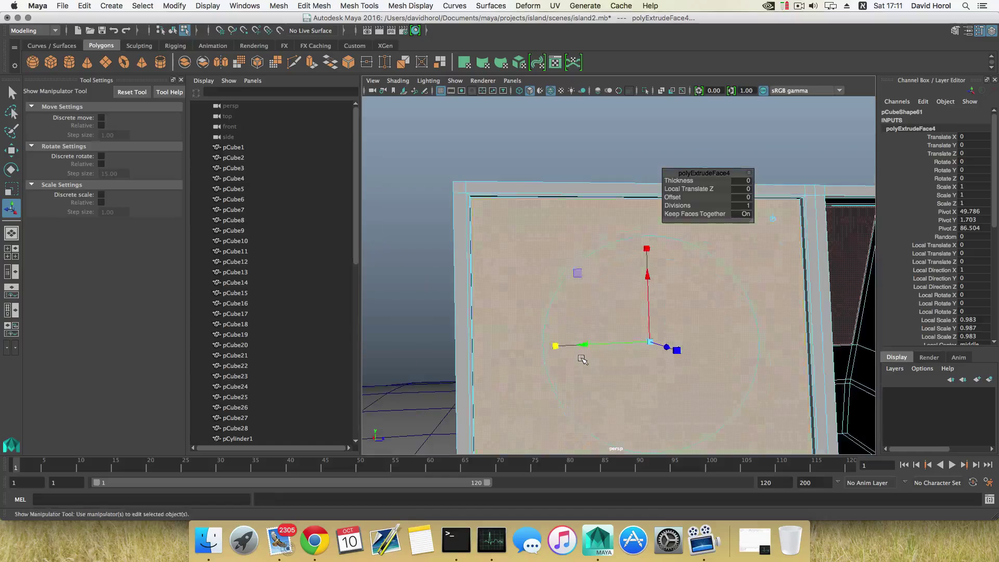
# Extrude the inner panel faces again with a Local Translate Z of 0.203
pyautogui.keyDown('alt'); pyautogui.moveTo(561, 342); pyautogui.dragTo(531, 252); pyautogui.keyUp('alt')
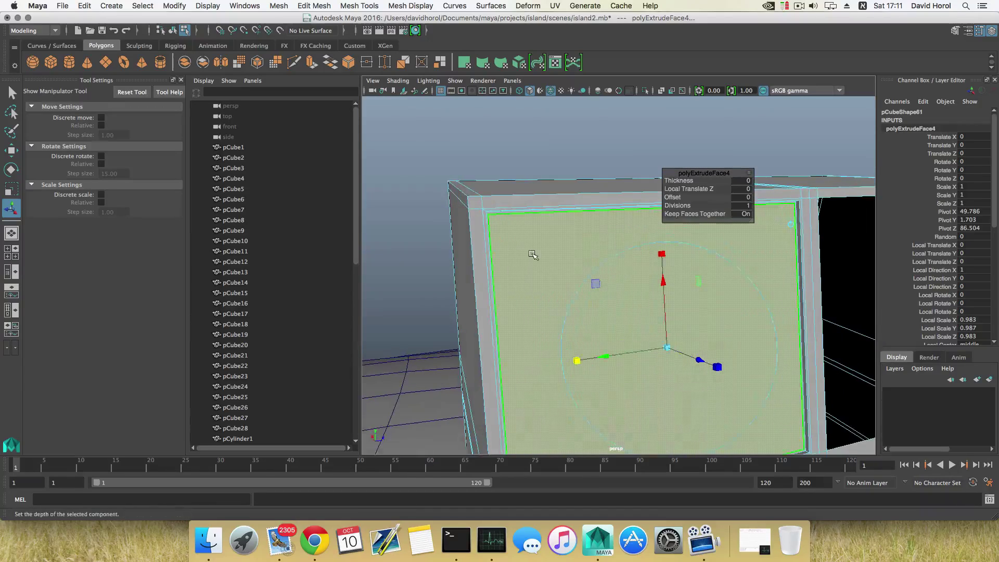
pyautogui.click(311, 63)
pyautogui.keyDown('alt'); pyautogui.moveTo(668, 349); pyautogui.dragTo(578, 315, button='middle'); pyautogui.keyUp('alt')
pyautogui.moveTo(579, 316)
pyautogui.keyDown('alt'); pyautogui.mouseDown()
pyautogui.moveTo(657, 328)
pyautogui.moveTo(557, 321)
pyautogui.moveTo(575, 341)
pyautogui.moveTo(591, 328)
pyautogui.mouseUp(); pyautogui.keyUp('alt')
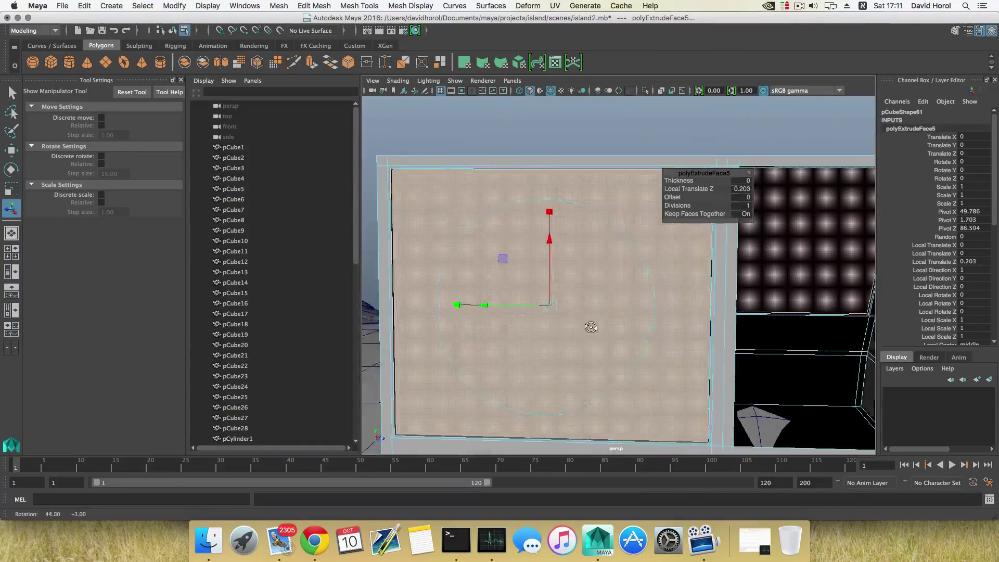
# Poke the extruded side panel faces so each is divided into triangles meeting at a centre vertex
pyautogui.click(276, 6)
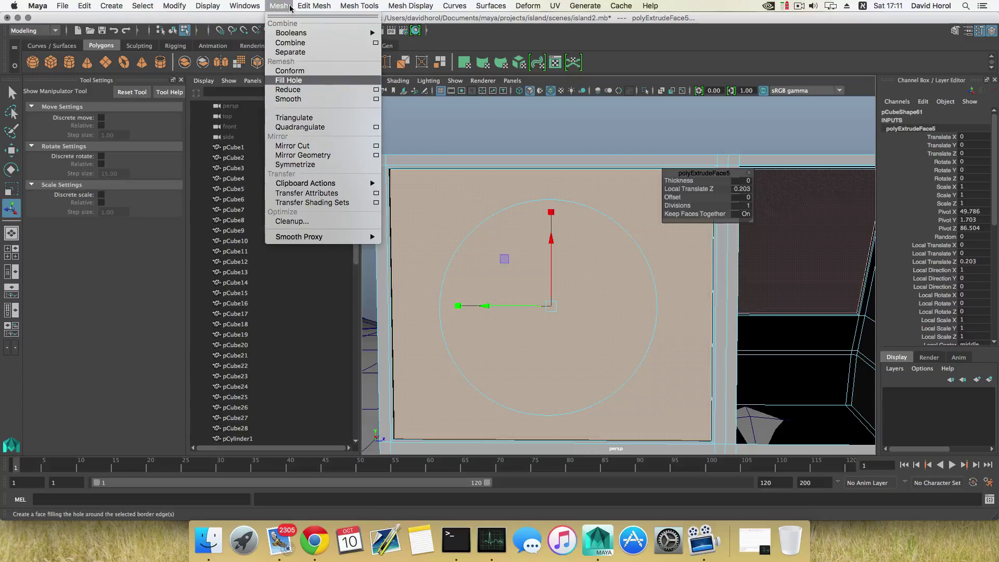
pyautogui.moveTo(309, 8)
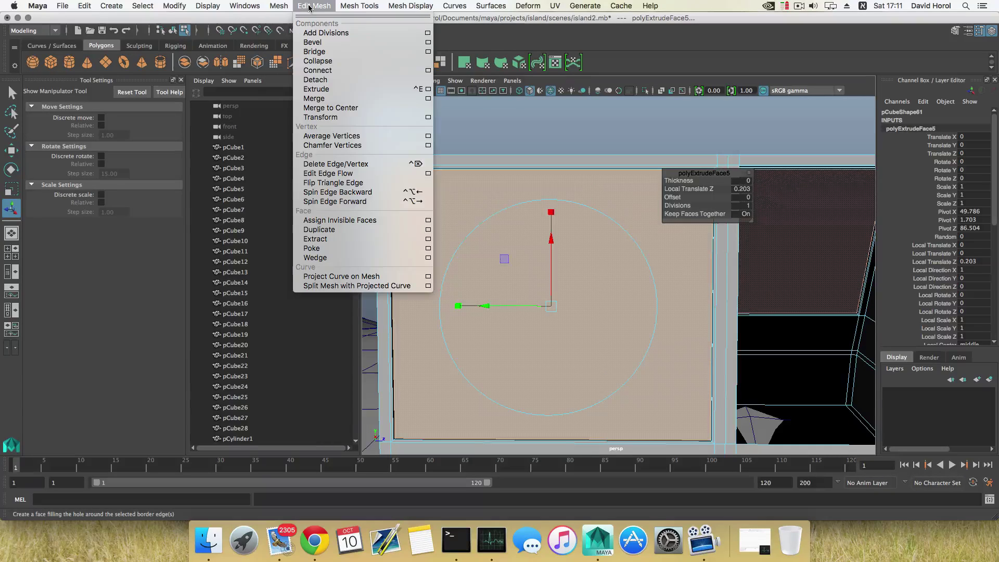
pyautogui.click(317, 248)
pyautogui.scroll(-5, 553, 300)
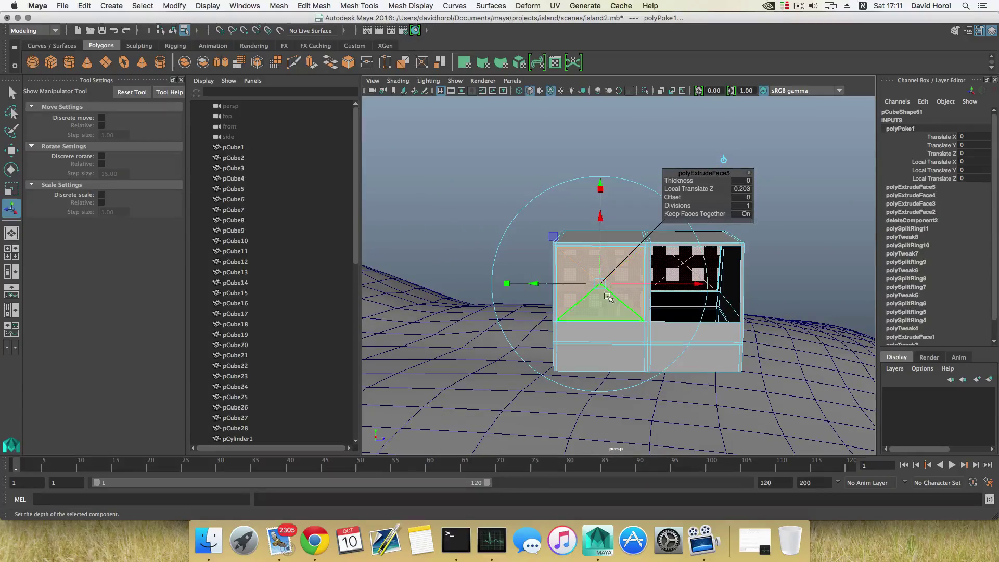
pyautogui.click(521, 165)
# Pull the centre vertex of the poked side panel beside the opening slightly outward along X
pyautogui.keyDown('alt'); pyautogui.moveTo(503, 267); pyautogui.dragTo(432, 279); pyautogui.keyUp('alt')
pyautogui.keyDown('alt'); pyautogui.moveTo(437, 279); pyautogui.dragTo(644, 314, button='right'); pyautogui.keyUp('alt')
pyautogui.keyDown('alt'); pyautogui.moveTo(558, 307); pyautogui.dragTo(583, 304, button='right'); pyautogui.keyUp('alt')
pyautogui.moveTo(566, 252); pyautogui.dragTo(528, 252, button='right')
pyautogui.click(553, 286)
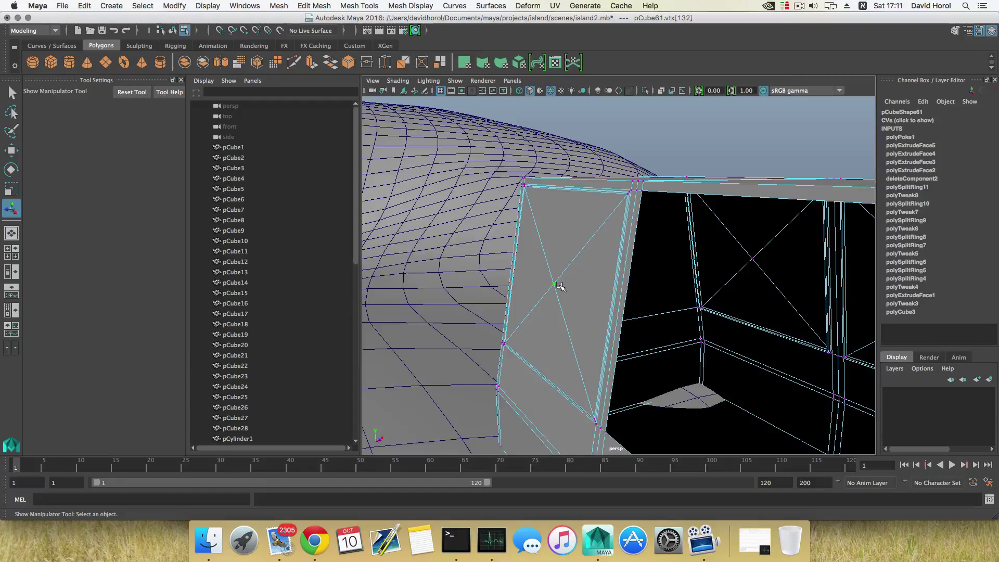
pyautogui.press('w')
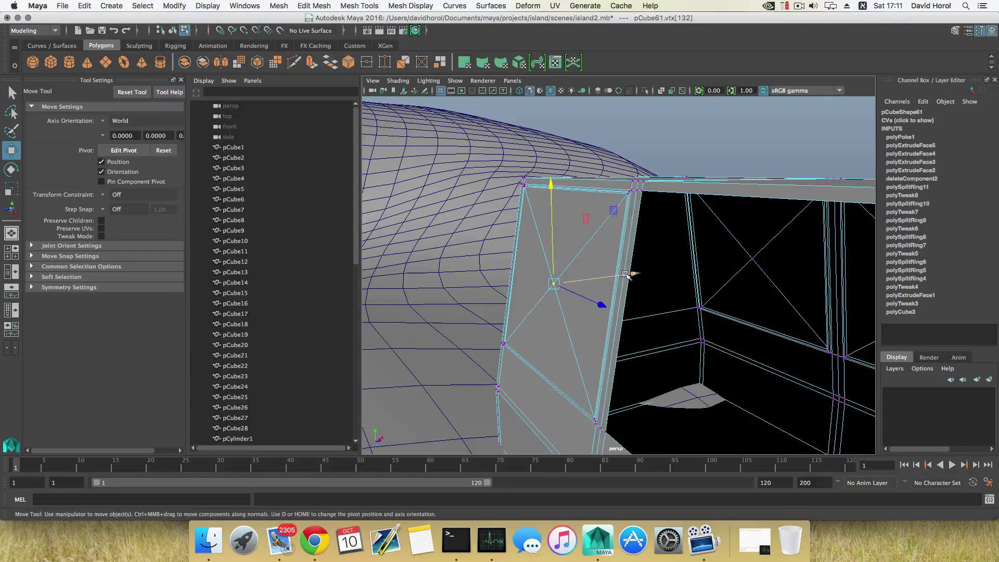
pyautogui.moveTo(634, 274); pyautogui.dragTo(630, 274, button='middle')
# Pull the centre vertices of the poked panels on the cabin's opposite side slightly outward along X
pyautogui.scroll(-3, 537, 303)
pyautogui.keyDown('alt'); pyautogui.moveTo(537, 303); pyautogui.dragTo(520, 314); pyautogui.keyUp('alt')
pyautogui.click(479, 318)
pyautogui.moveTo(479, 318); pyautogui.dragTo(425, 326, button='middle')
pyautogui.moveTo(425, 327); pyautogui.dragTo(424, 326)
pyautogui.keyDown('alt'); pyautogui.moveTo(425, 325); pyautogui.dragTo(441, 309); pyautogui.keyUp('alt')
pyautogui.click(510, 319)
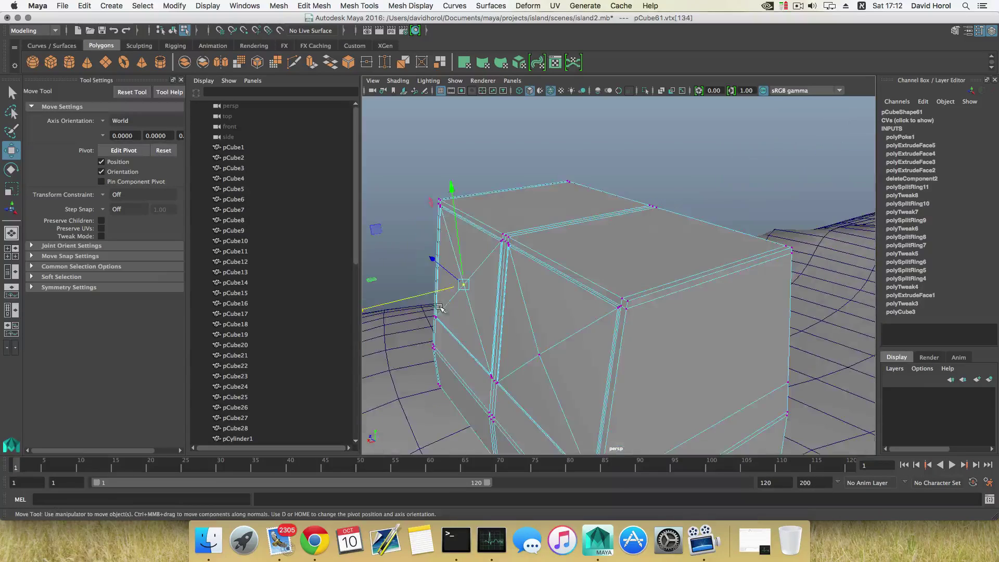
pyautogui.moveTo(431, 295); pyautogui.dragTo(426, 295, button='middle')
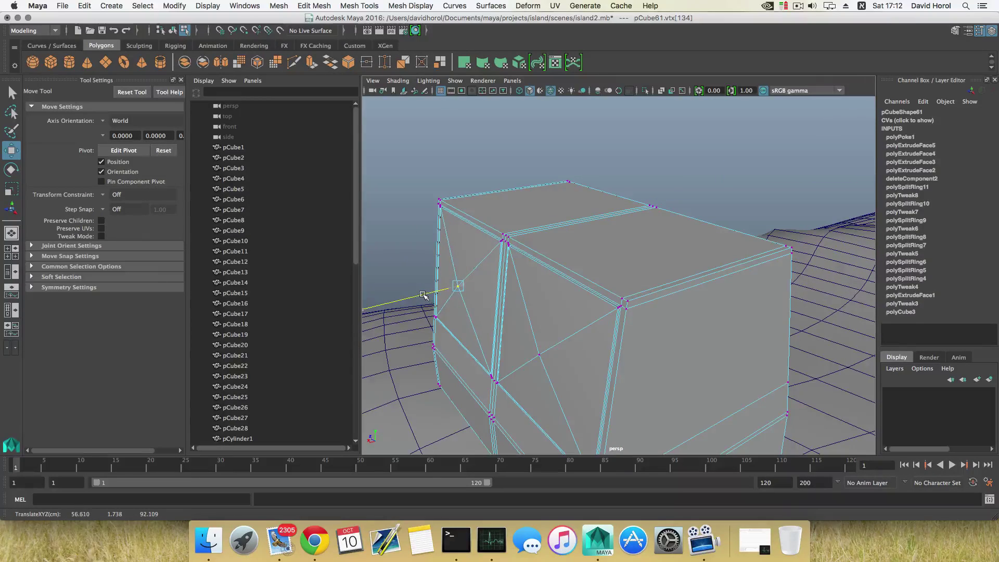
# Examine the bulged side panels and the cabin's end wall from several angles
pyautogui.moveTo(426, 295)
pyautogui.keyDown('alt'); pyautogui.mouseDown()
pyautogui.moveTo(590, 292)
pyautogui.moveTo(427, 296)
pyautogui.mouseUp(); pyautogui.keyUp('alt')
pyautogui.keyDown('alt'); pyautogui.moveTo(521, 300); pyautogui.dragTo(571, 300, button='right'); pyautogui.keyUp('alt')
pyautogui.keyDown('alt'); pyautogui.moveTo(644, 270); pyautogui.dragTo(520, 281, button='middle'); pyautogui.keyUp('alt')
pyautogui.keyDown('alt'); pyautogui.moveTo(521, 281); pyautogui.dragTo(591, 303, button='right'); pyautogui.keyUp('alt')
pyautogui.keyDown('alt'); pyautogui.moveTo(591, 303); pyautogui.dragTo(628, 323, button='middle'); pyautogui.keyUp('alt')
pyautogui.keyDown('alt'); pyautogui.moveTo(629, 323); pyautogui.dragTo(613, 325); pyautogui.keyUp('alt')
pyautogui.keyDown('alt'); pyautogui.moveTo(613, 326); pyautogui.dragTo(650, 316, button='middle'); pyautogui.keyUp('alt')
pyautogui.keyDown('alt'); pyautogui.moveTo(650, 316); pyautogui.dragTo(509, 301, button='right'); pyautogui.keyUp('alt')
pyautogui.keyDown('alt'); pyautogui.moveTo(509, 301); pyautogui.dragTo(550, 278); pyautogui.keyUp('alt')
pyautogui.keyDown('alt'); pyautogui.moveTo(612, 328); pyautogui.dragTo(595, 334); pyautogui.keyUp('alt')
# Insert a vertical edge loop down the middle of the cabin's end wall and across its roof
pyautogui.press('F8')
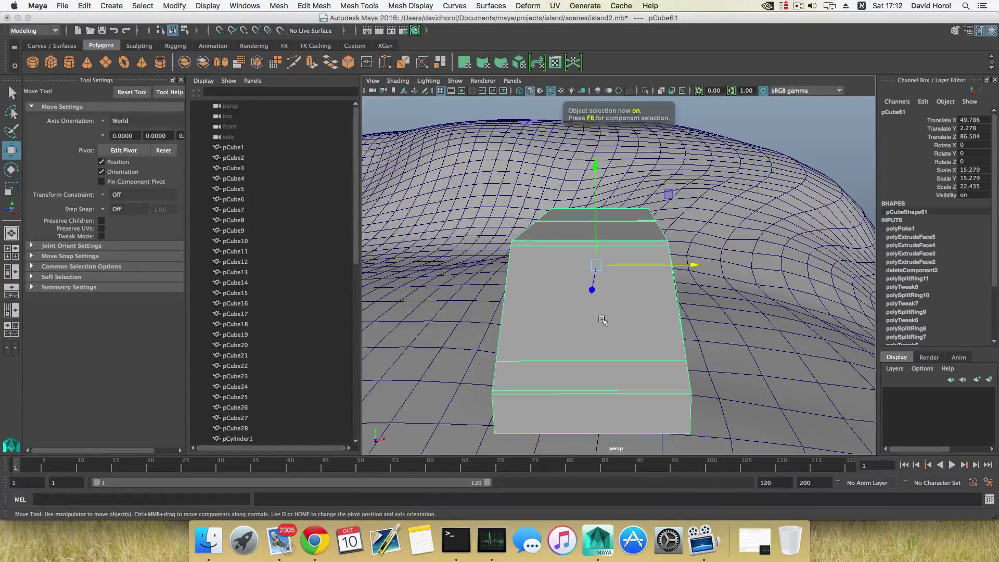
pyautogui.moveTo(629, 305)
pyautogui.keyDown('shift'); pyautogui.mouseDown(button='right')
pyautogui.moveTo(598, 315)
pyautogui.moveTo(626, 303)
pyautogui.mouseUp(button='right'); pyautogui.keyUp('shift')
pyautogui.moveTo(595, 252); pyautogui.dragTo(617, 273, button='right')
pyautogui.click(591, 246)
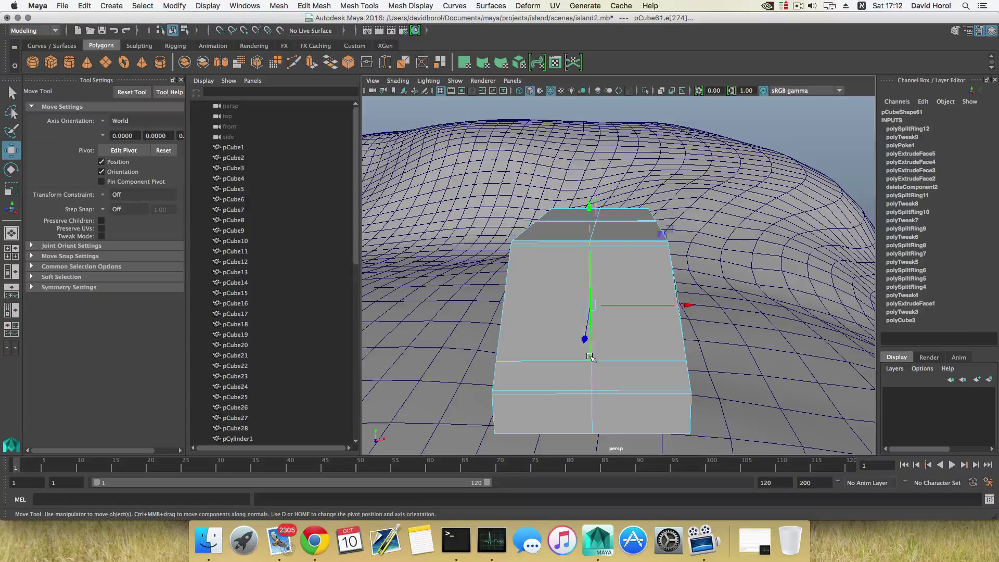
# Bevel the central edge loop with a fraction of 1 and 1 segment, splitting it into two loops
pyautogui.keyDown('shift'); pyautogui.moveTo(590, 341); pyautogui.dragTo(636, 342, button='right'); pyautogui.keyUp('shift')
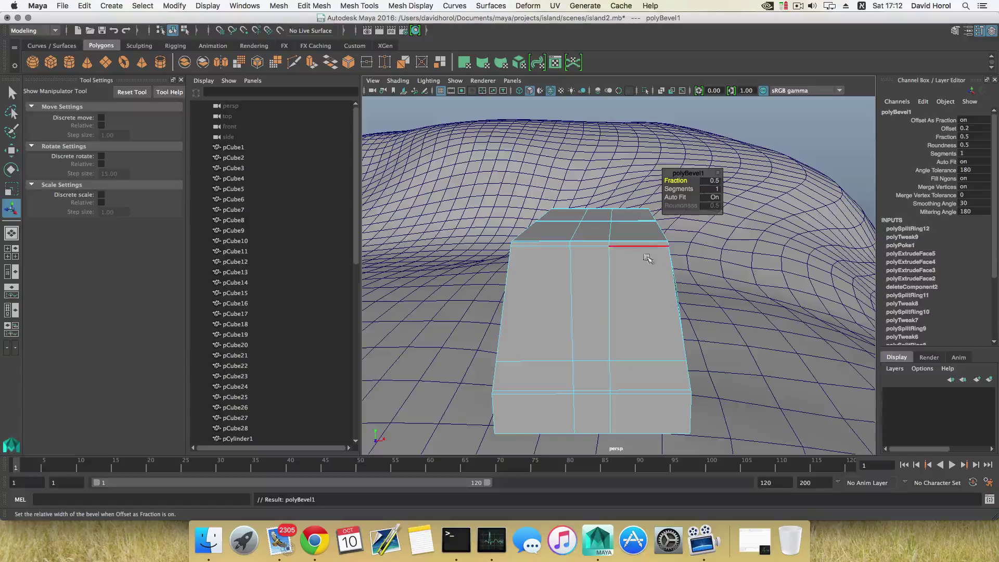
pyautogui.click(610, 272)
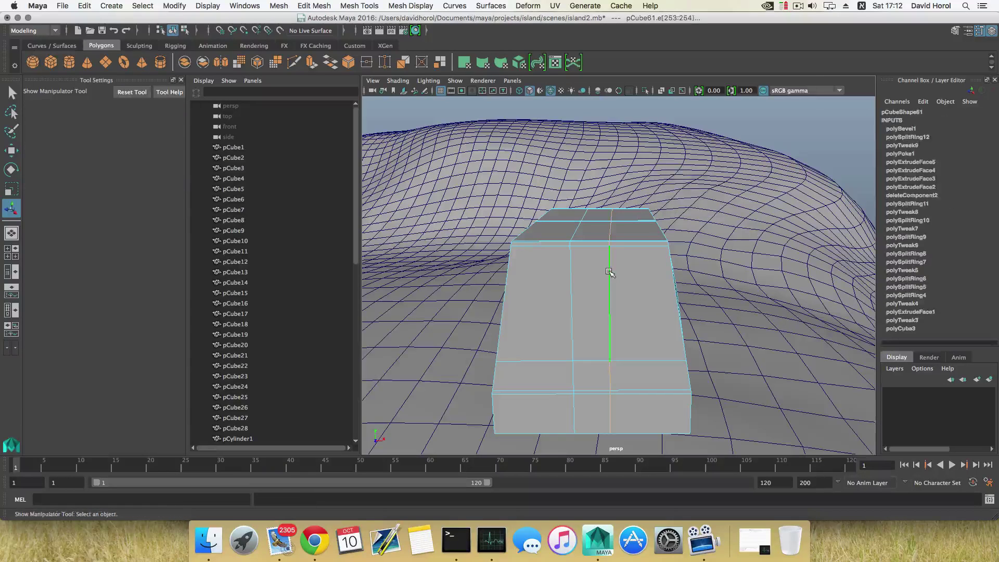
pyautogui.doubleClick(609, 272)
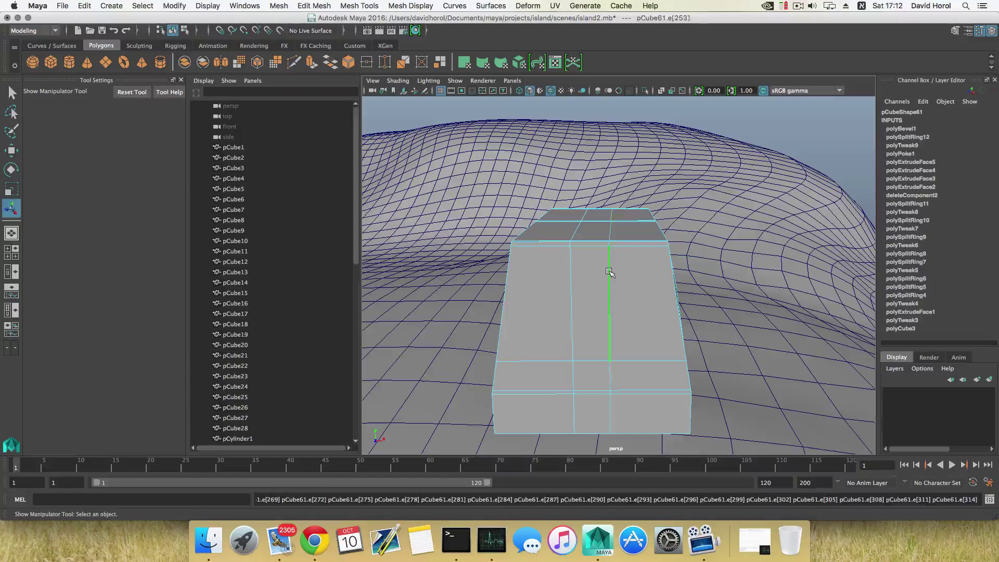
pyautogui.press('z')
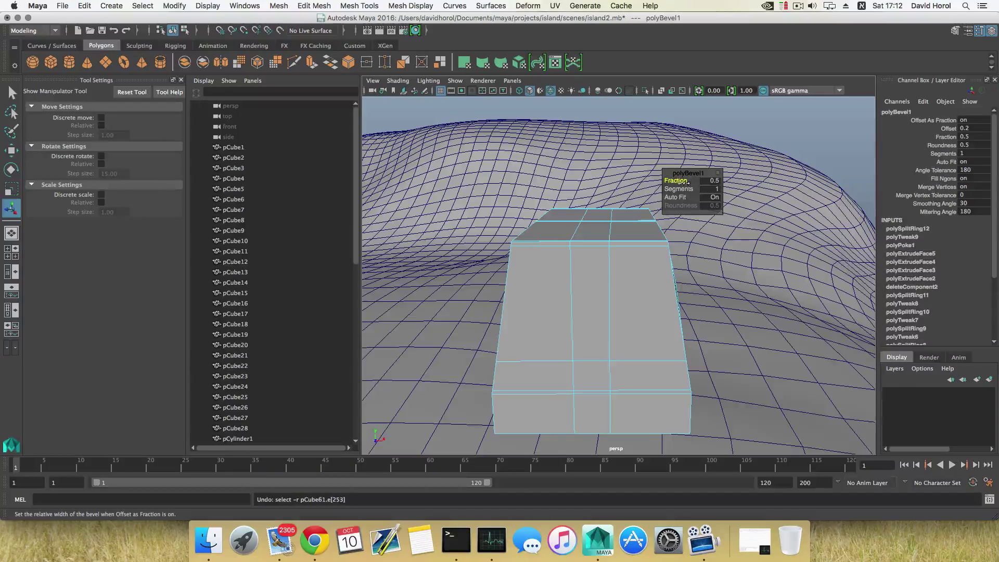
pyautogui.moveTo(691, 181); pyautogui.dragTo(694, 180)
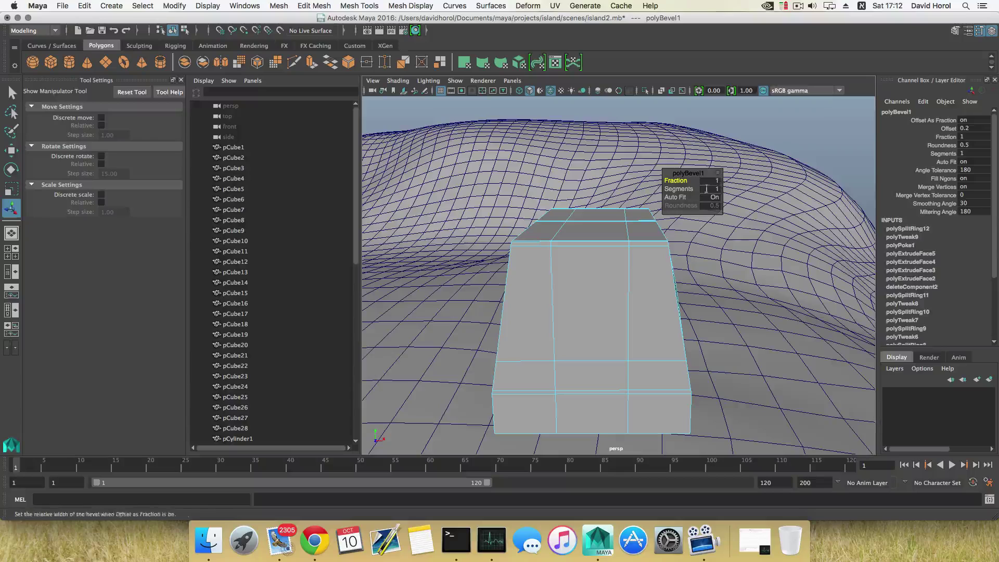
pyautogui.moveTo(674, 190); pyautogui.dragTo(672, 190)
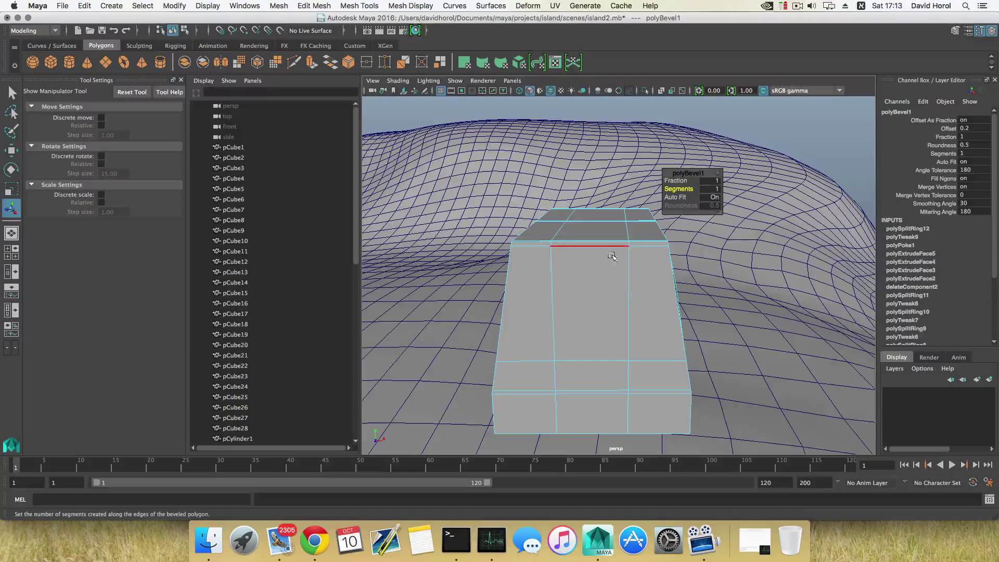
# Move the roof-level vertices of one bevelled edge loop outward along X, close to the cabin's corner edge
pyautogui.click(626, 265)
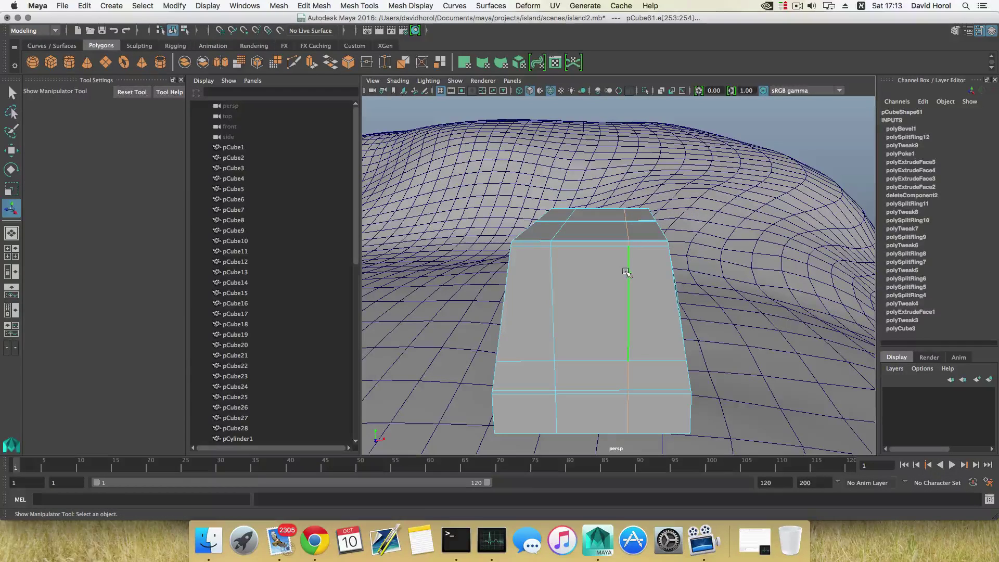
pyautogui.keyDown('shift'); pyautogui.rightClick(633, 262); pyautogui.keyUp('shift')
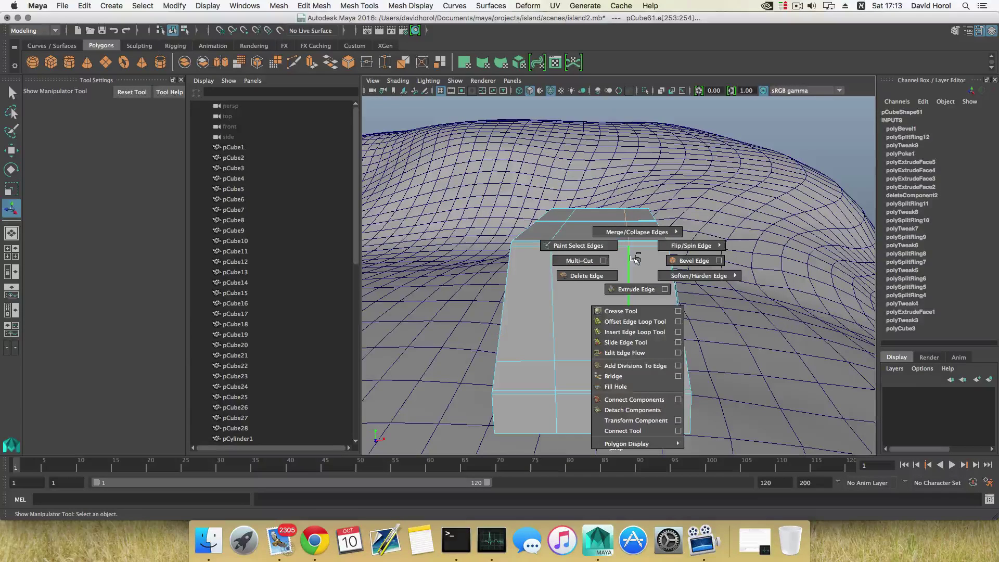
pyautogui.keyDown('alt'); pyautogui.moveTo(635, 294); pyautogui.dragTo(629, 272); pyautogui.keyUp('alt')
pyautogui.keyDown('alt'); pyautogui.moveTo(633, 237); pyautogui.dragTo(632, 232); pyautogui.keyUp('alt')
pyautogui.moveTo(628, 214); pyautogui.dragTo(602, 193, button='right')
pyautogui.click(619, 209)
pyautogui.moveTo(625, 234)
pyautogui.keyDown('alt'); pyautogui.mouseDown()
pyautogui.moveTo(405, 239)
pyautogui.moveTo(518, 244)
pyautogui.moveTo(631, 230)
pyautogui.mouseUp(); pyautogui.keyUp('alt')
pyautogui.press('w')
pyautogui.moveTo(676, 195); pyautogui.dragTo(749, 286)
# Check the lower vertices of the same loop near the corner, and undo their outward move
pyautogui.keyDown('alt'); pyautogui.moveTo(691, 259); pyautogui.dragTo(679, 315, button='middle'); pyautogui.keyUp('alt')
pyautogui.scroll(5, 676, 319)
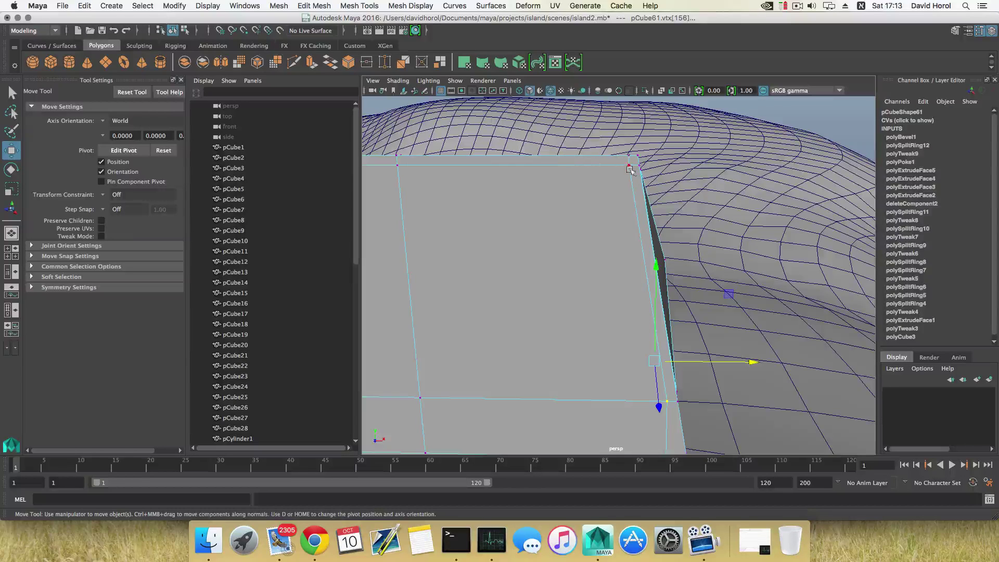
pyautogui.keyDown('alt'); pyautogui.moveTo(597, 159); pyautogui.dragTo(623, 249, button='middle'); pyautogui.keyUp('alt')
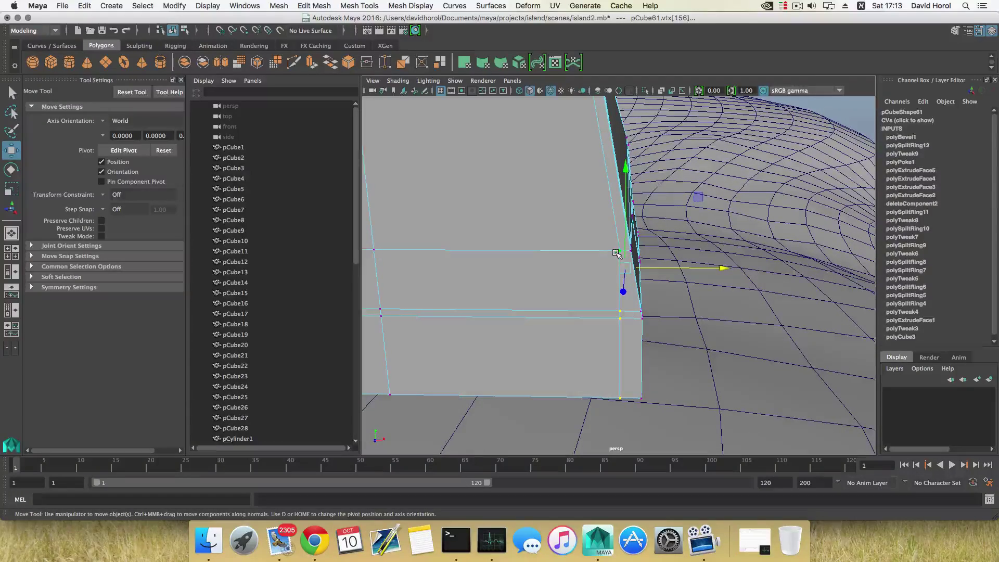
pyautogui.scroll(-10, 617, 253)
pyautogui.keyDown('alt'); pyautogui.moveTo(545, 254); pyautogui.dragTo(598, 258); pyautogui.keyUp('alt')
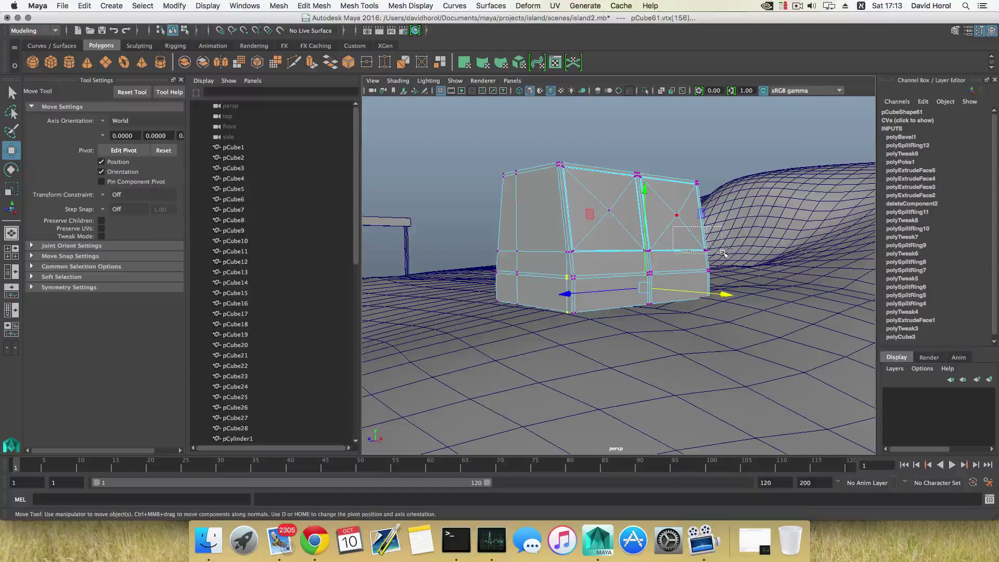
pyautogui.keyDown('alt'); pyautogui.moveTo(724, 254); pyautogui.dragTo(674, 260); pyautogui.keyUp('alt')
pyautogui.press('z')
pyautogui.press('z')
pyautogui.press('z')
# Select the same loop's lower vertices and move them outward along X until they lie just inside the corner edge
pyautogui.moveTo(630, 273)
pyautogui.keyDown('alt'); pyautogui.mouseDown()
pyautogui.moveTo(568, 264)
pyautogui.moveTo(764, 252)
pyautogui.moveTo(546, 270)
pyautogui.moveTo(628, 267)
pyautogui.mouseUp(); pyautogui.keyUp('alt')
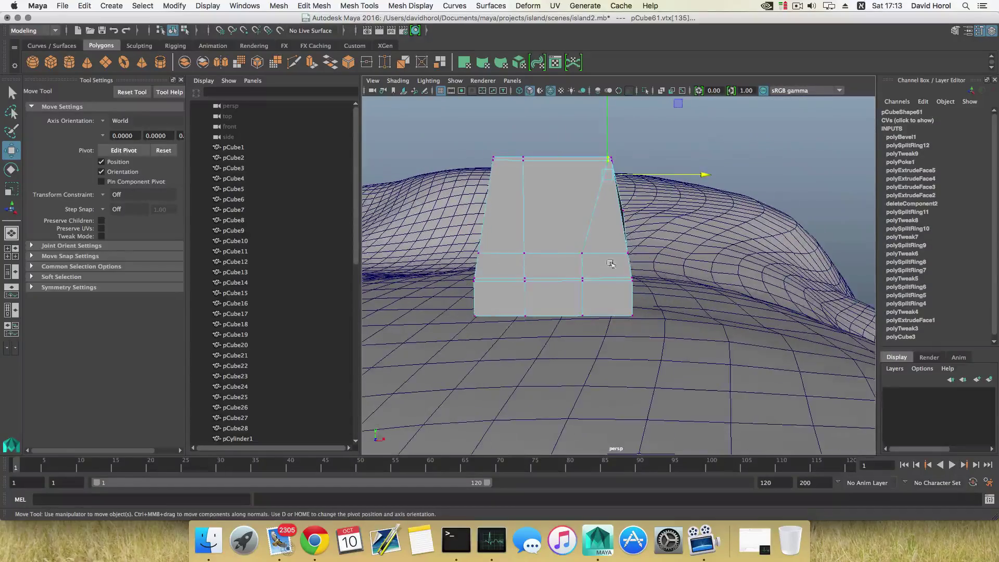
pyautogui.keyDown('alt'); pyautogui.moveTo(599, 357); pyautogui.dragTo(701, 287); pyautogui.keyUp('alt')
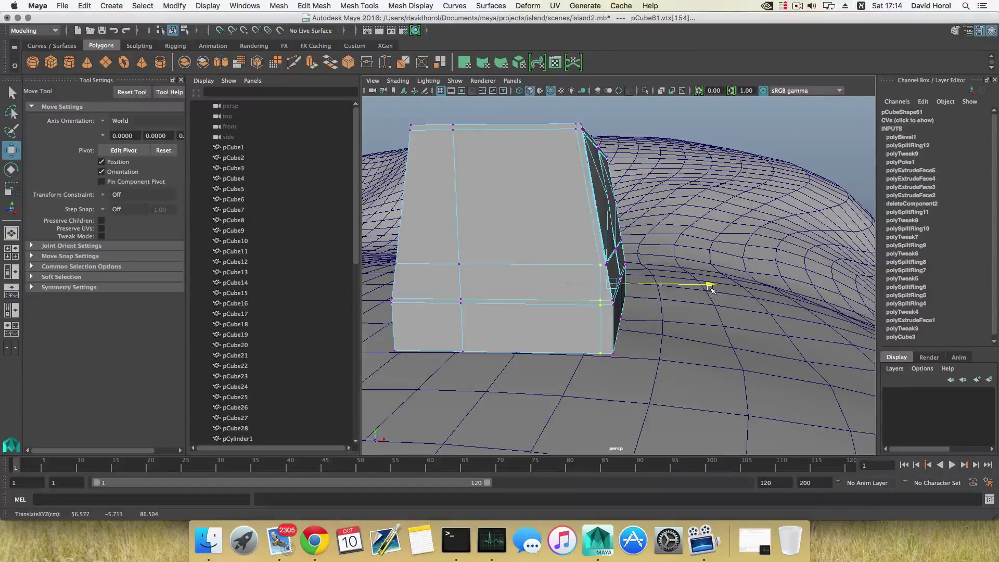
pyautogui.scroll(5, 637, 269)
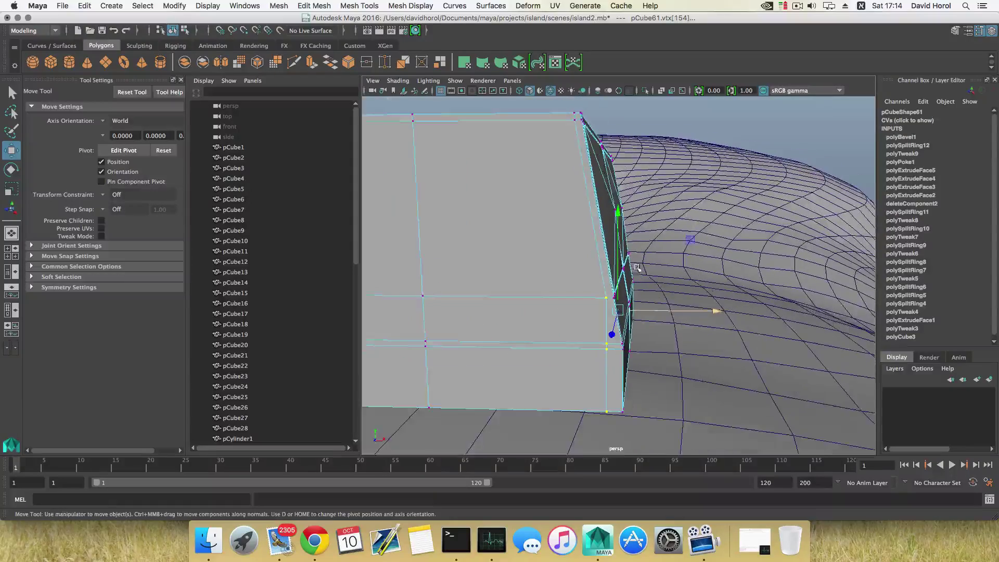
pyautogui.keyDown('alt'); pyautogui.moveTo(615, 272); pyautogui.dragTo(616, 246, button='middle'); pyautogui.keyUp('alt')
pyautogui.keyDown('alt'); pyautogui.moveTo(616, 245); pyautogui.dragTo(655, 278, button='right'); pyautogui.keyUp('alt')
pyautogui.keyDown('alt'); pyautogui.moveTo(655, 277); pyautogui.dragTo(693, 299); pyautogui.keyUp('alt')
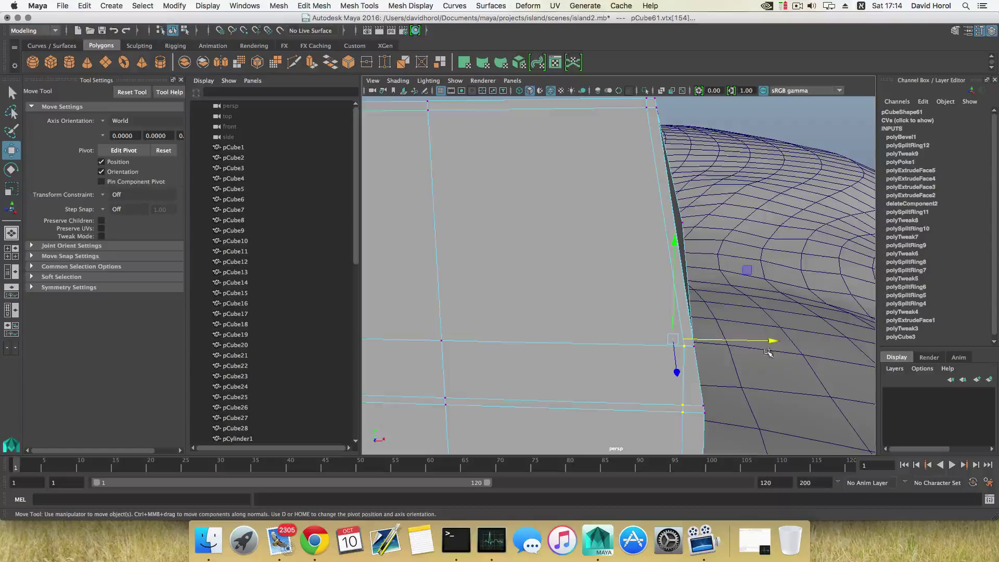
pyautogui.moveTo(771, 343); pyautogui.dragTo(627, 225)
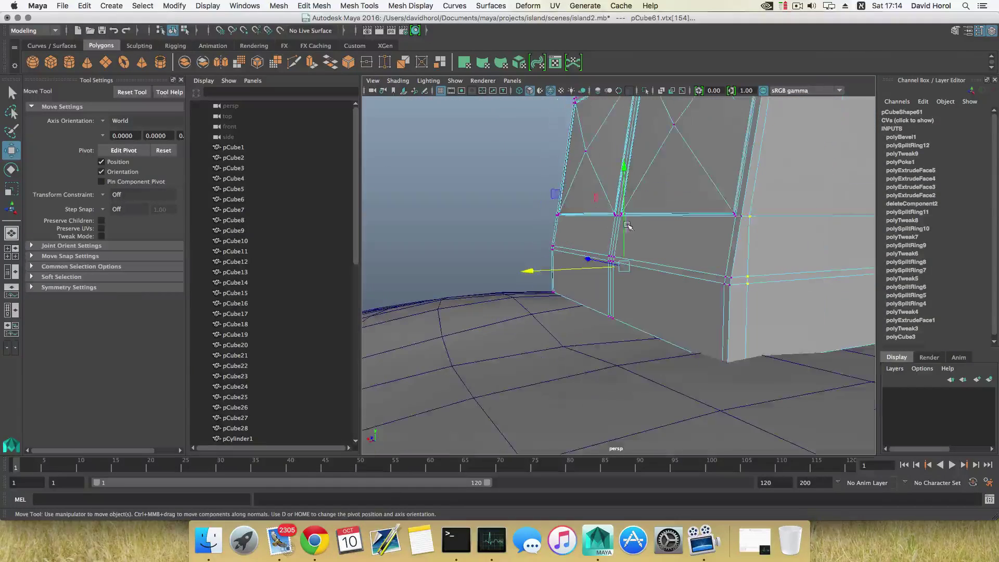
# Remove the mid-height vertices from the selection and nudge the loop's lowest vertices along X to even out the corner gap
pyautogui.keyDown('ctrl'); pyautogui.moveTo(734, 193); pyautogui.dragTo(777, 224); pyautogui.keyUp('ctrl')
pyautogui.keyDown('alt'); pyautogui.moveTo(600, 226); pyautogui.dragTo(796, 229); pyautogui.keyUp('alt')
pyautogui.keyDown('alt'); pyautogui.moveTo(646, 250); pyautogui.dragTo(647, 244); pyautogui.keyUp('alt')
pyautogui.keyDown('alt'); pyautogui.moveTo(646, 244); pyautogui.dragTo(702, 274, button='right'); pyautogui.keyUp('alt')
pyautogui.keyDown('alt'); pyautogui.moveTo(703, 275); pyautogui.dragTo(640, 301); pyautogui.keyUp('alt')
pyautogui.keyDown('alt'); pyautogui.moveTo(640, 302); pyautogui.dragTo(548, 308, button='right'); pyautogui.keyUp('alt')
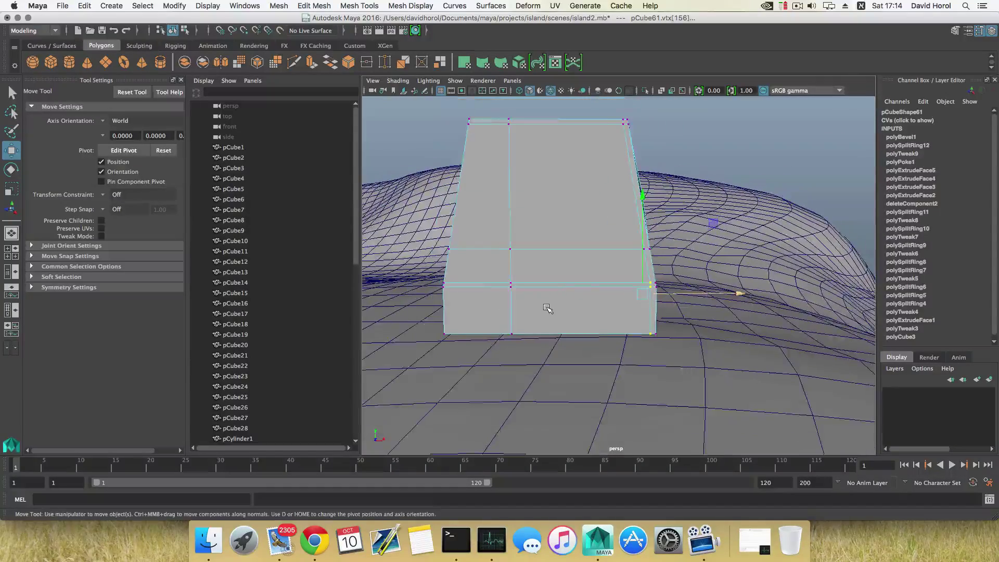
pyautogui.keyDown('alt'); pyautogui.moveTo(569, 304); pyautogui.dragTo(531, 301, button='middle'); pyautogui.keyUp('alt')
pyautogui.keyDown('alt'); pyautogui.moveTo(531, 301); pyautogui.dragTo(604, 313, button='right'); pyautogui.keyUp('alt')
pyautogui.moveTo(704, 298); pyautogui.dragTo(702, 298)
# Move the roof-level vertices of the other bevelled edge loop outward along X, close to the opposite corner edge
pyautogui.keyDown('alt'); pyautogui.moveTo(612, 302); pyautogui.dragTo(572, 306, button='right'); pyautogui.keyUp('alt')
pyautogui.keyDown('alt'); pyautogui.moveTo(524, 299); pyautogui.dragTo(575, 306, button='middle'); pyautogui.keyUp('alt')
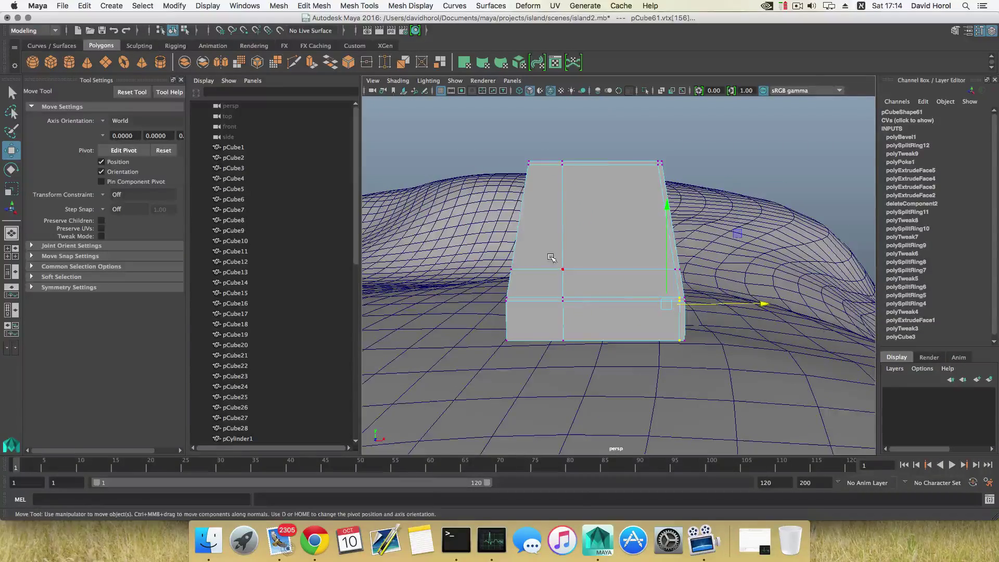
pyautogui.keyDown('alt'); pyautogui.moveTo(558, 290); pyautogui.dragTo(584, 315); pyautogui.keyUp('alt')
pyautogui.moveTo(585, 237); pyautogui.dragTo(604, 266)
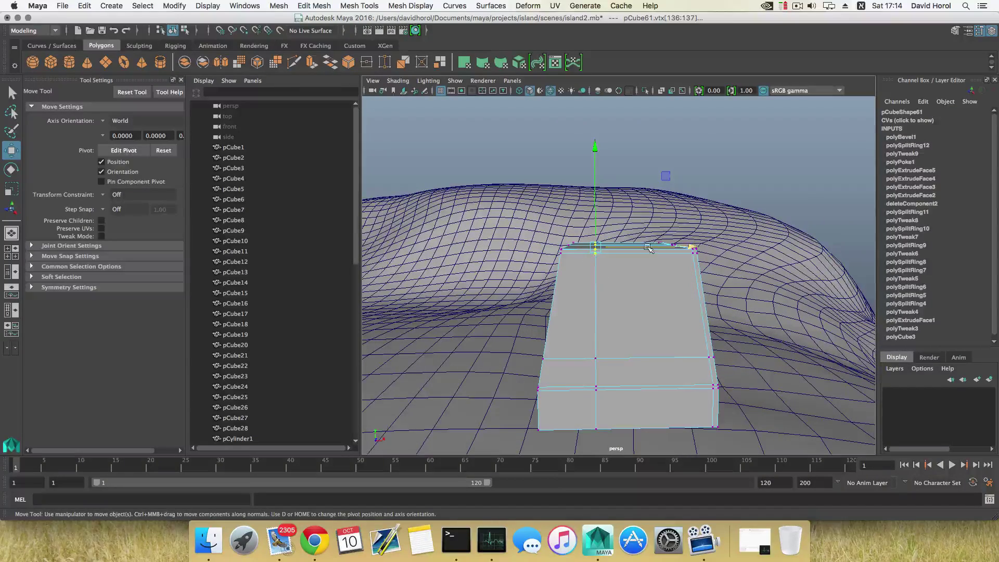
pyautogui.moveTo(687, 244); pyautogui.dragTo(679, 246)
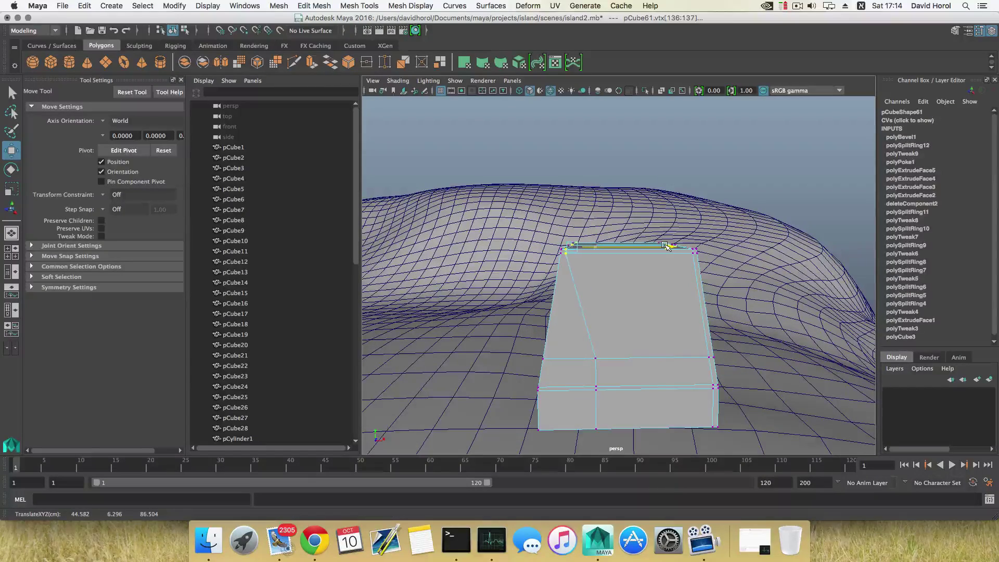
pyautogui.keyDown('alt'); pyautogui.moveTo(566, 255); pyautogui.dragTo(497, 223, button='right'); pyautogui.keyUp('alt')
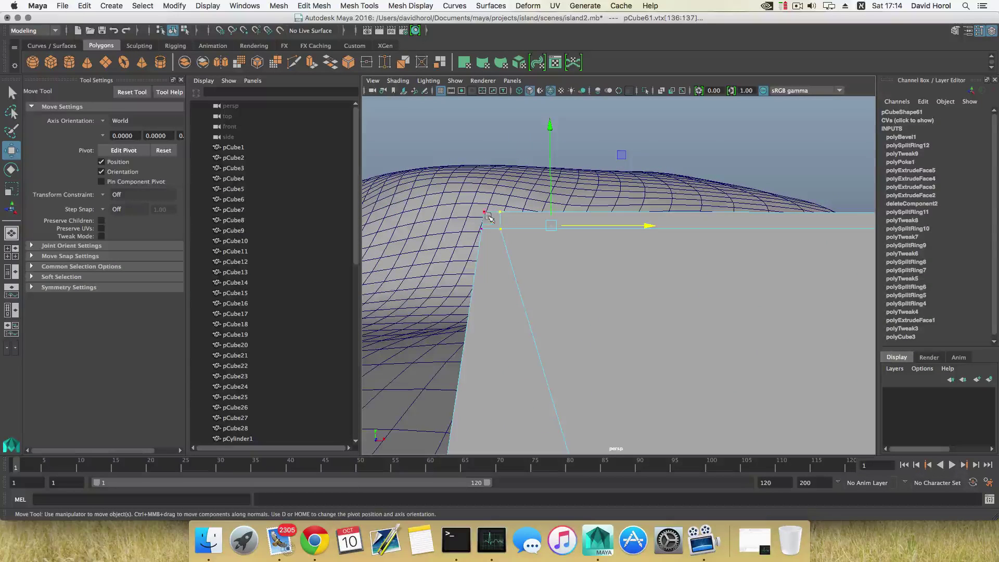
# Select the second loop's lower vertices and move them outward along X, so the loop runs parallel to the corner edge
pyautogui.keyDown('alt'); pyautogui.moveTo(533, 273); pyautogui.dragTo(586, 306); pyautogui.keyUp('alt')
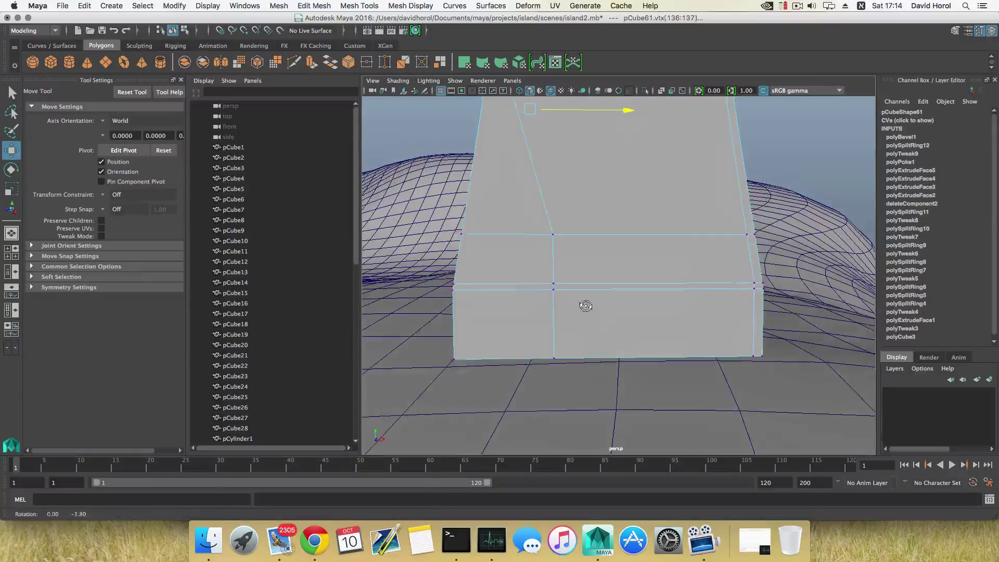
pyautogui.moveTo(610, 192); pyautogui.dragTo(515, 410)
pyautogui.keyDown('alt'); pyautogui.moveTo(508, 405); pyautogui.dragTo(692, 397); pyautogui.keyUp('alt')
pyautogui.keyDown('alt'); pyautogui.moveTo(509, 249); pyautogui.dragTo(603, 271); pyautogui.keyUp('alt')
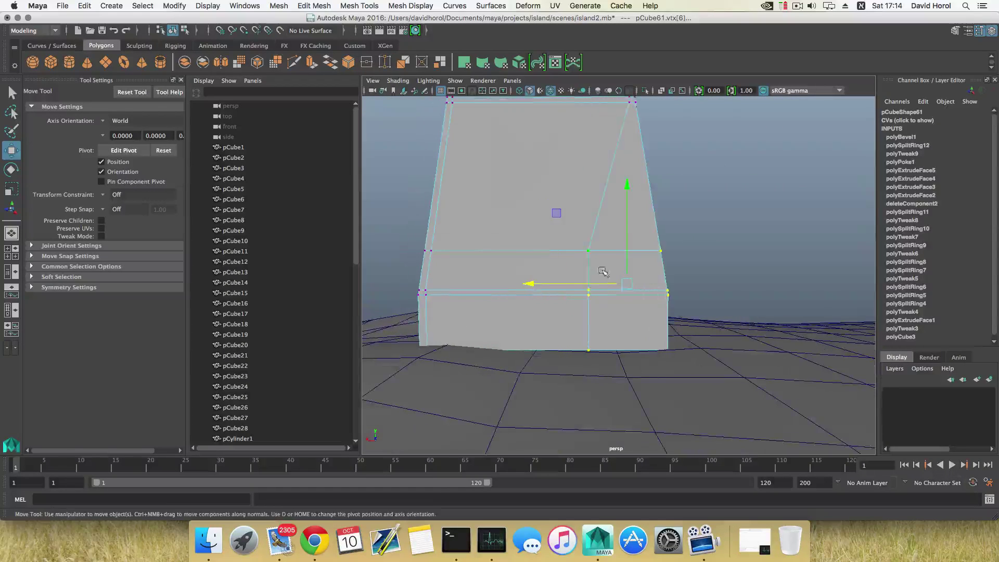
pyautogui.moveTo(641, 232); pyautogui.dragTo(719, 374)
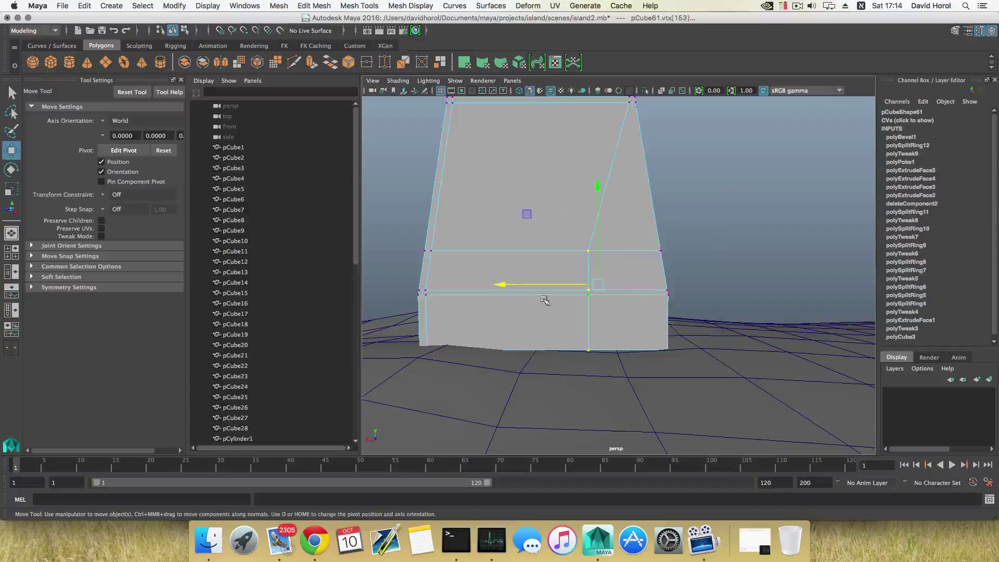
pyautogui.moveTo(502, 285); pyautogui.dragTo(516, 285)
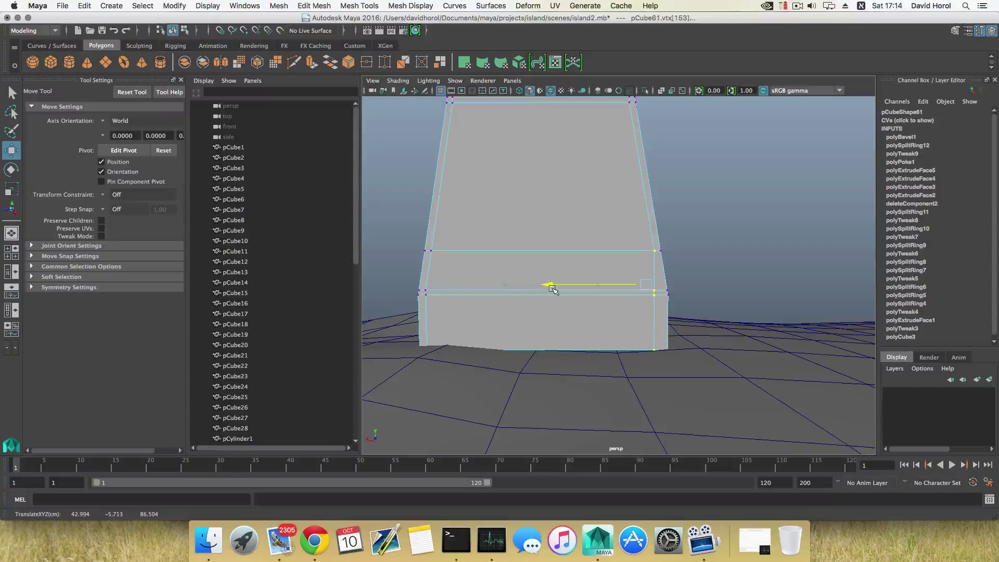
pyautogui.keyDown('alt'); pyautogui.moveTo(552, 291); pyautogui.dragTo(550, 255); pyautogui.keyUp('alt')
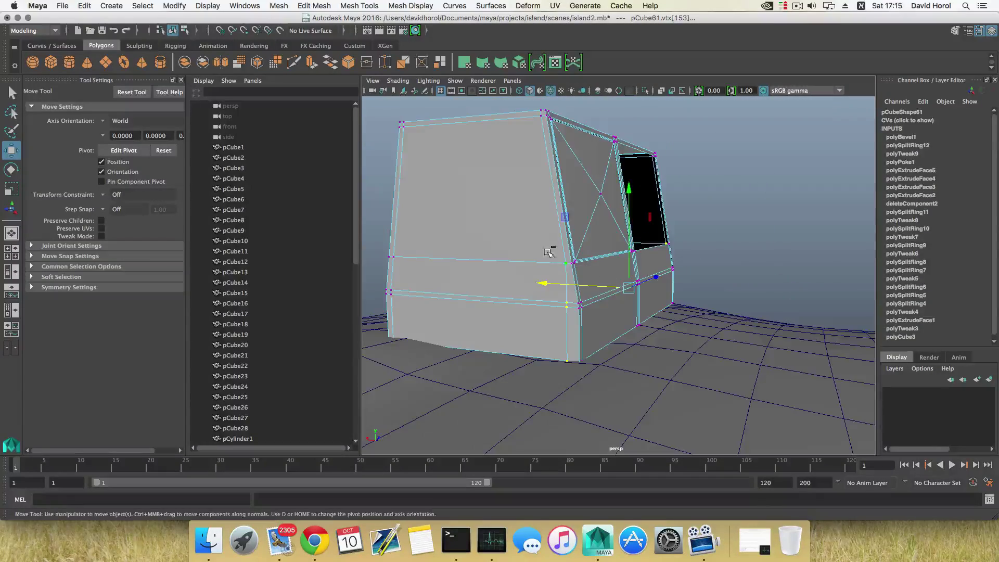
# Drop the second loop's mid-height vertices from the selection and nudge its lower vertices along X to even out the corner gap
pyautogui.keyDown('alt'); pyautogui.moveTo(686, 261); pyautogui.dragTo(572, 264); pyautogui.keyUp('alt')
pyautogui.keyDown('ctrl'); pyautogui.moveTo(694, 253); pyautogui.dragTo(712, 259); pyautogui.keyUp('ctrl')
pyautogui.keyDown('alt'); pyautogui.moveTo(566, 282); pyautogui.dragTo(625, 288); pyautogui.keyUp('alt')
pyautogui.scroll(3, 578, 301)
pyautogui.moveTo(574, 307); pyautogui.dragTo(564, 305)
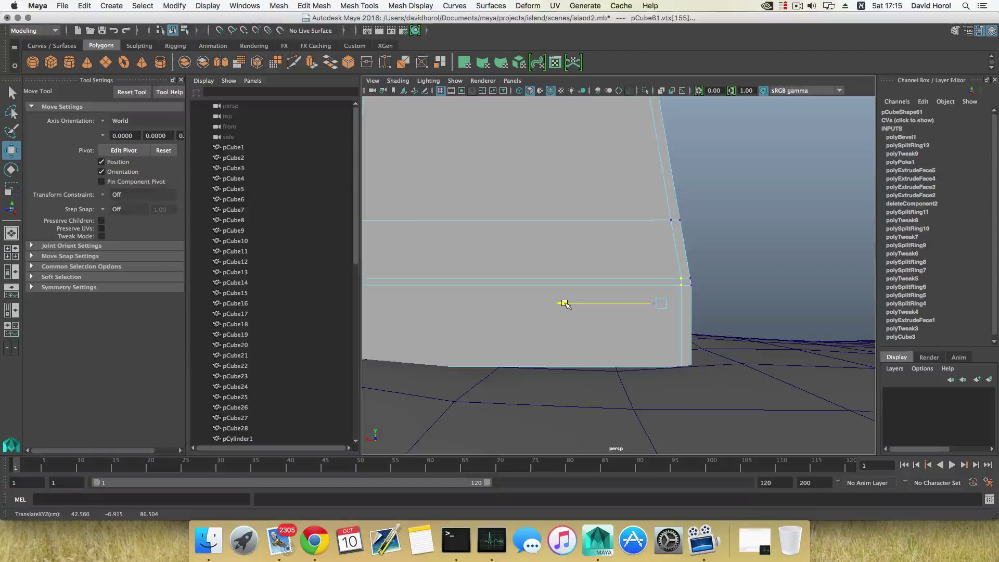
pyautogui.scroll(-5, 566, 318)
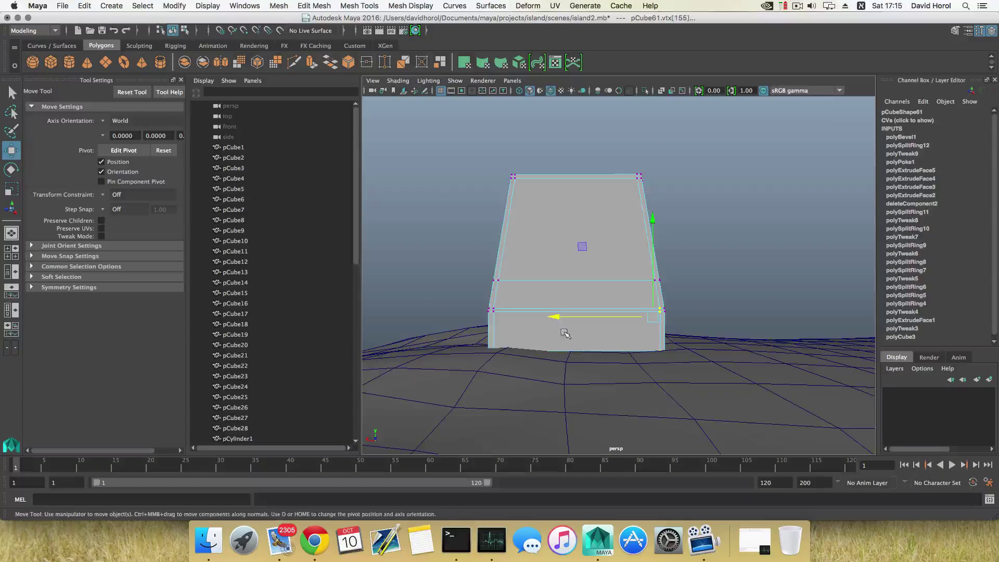
# Raise the whole cabin along Y to about 5.7, clear of the terrain, and insert an edge loop just above its bottom edge
pyautogui.press('F8')
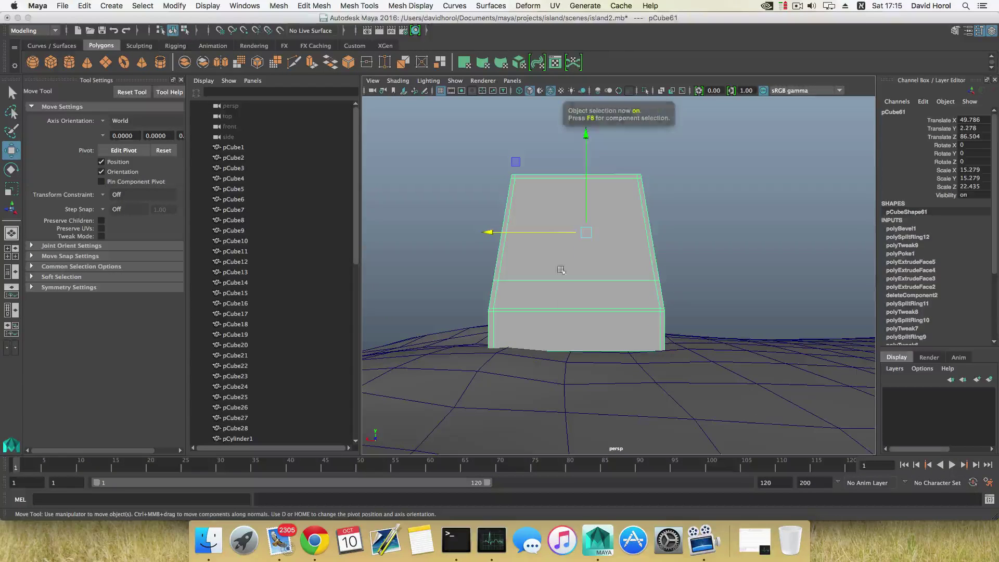
pyautogui.moveTo(585, 138); pyautogui.dragTo(586, 98)
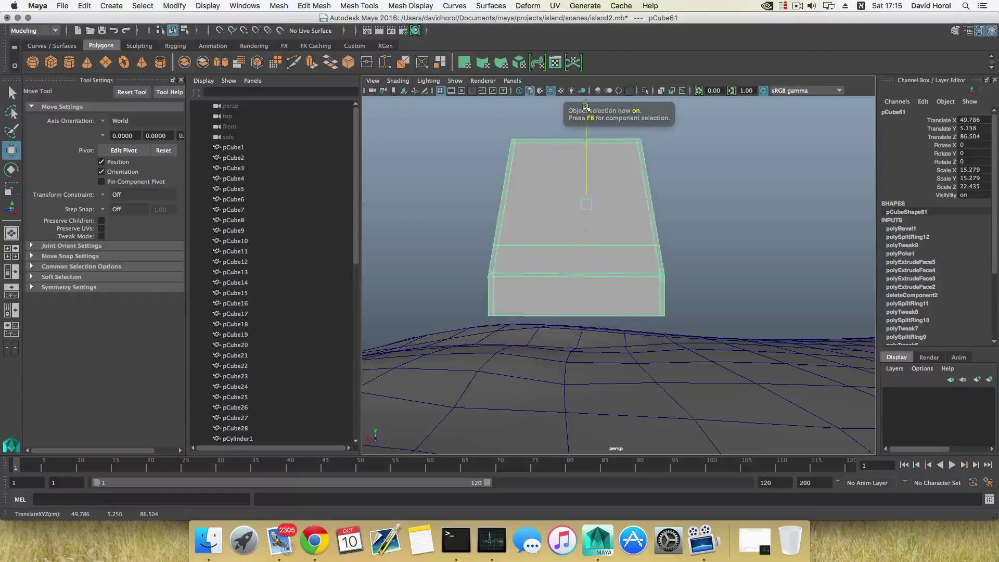
pyautogui.keyDown('shift'); pyautogui.rightClick(591, 277); pyautogui.keyUp('shift')
pyautogui.click(541, 292)
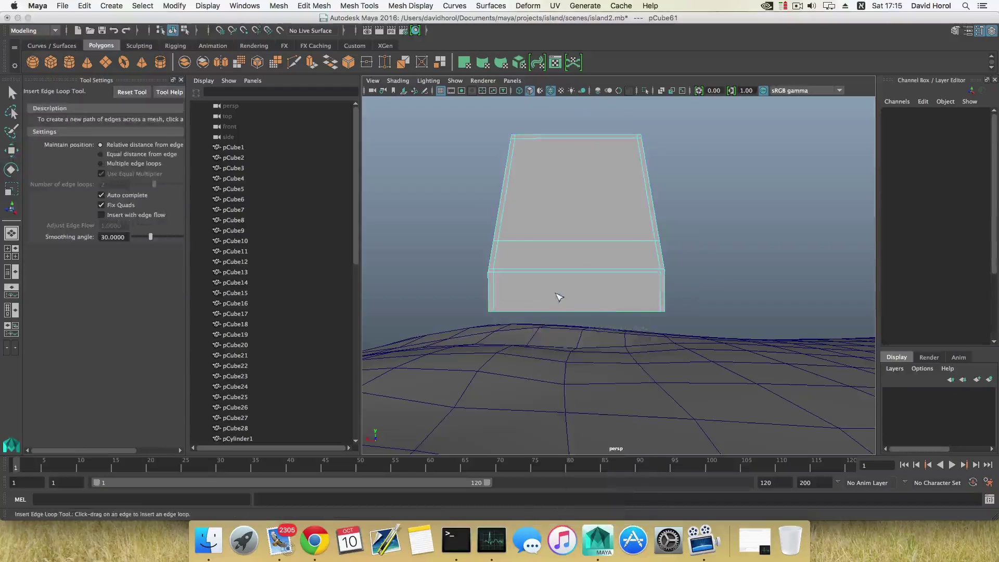
pyautogui.click(663, 307)
pyautogui.scroll(5, 645, 304)
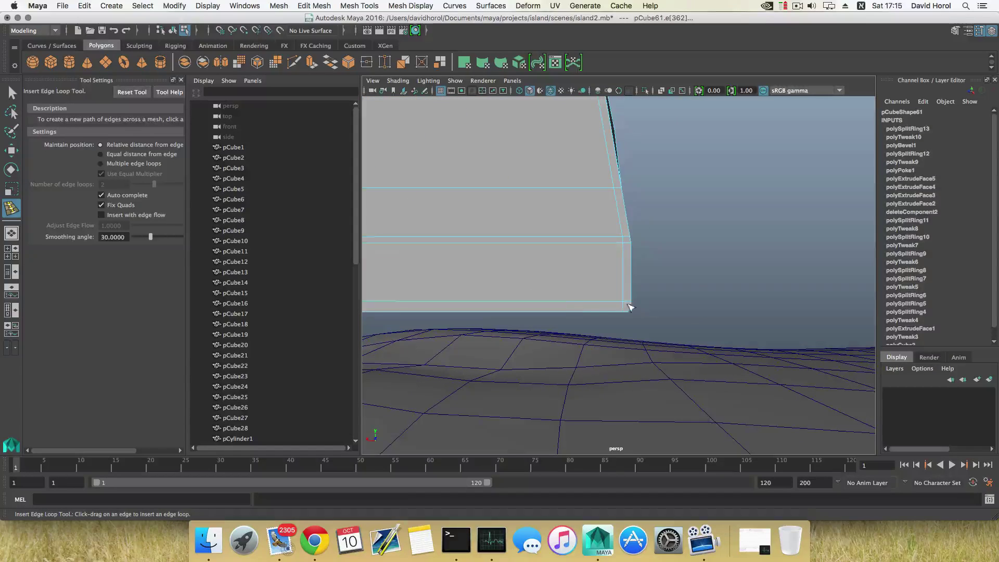
pyautogui.hotkey('ctrl', 'z')
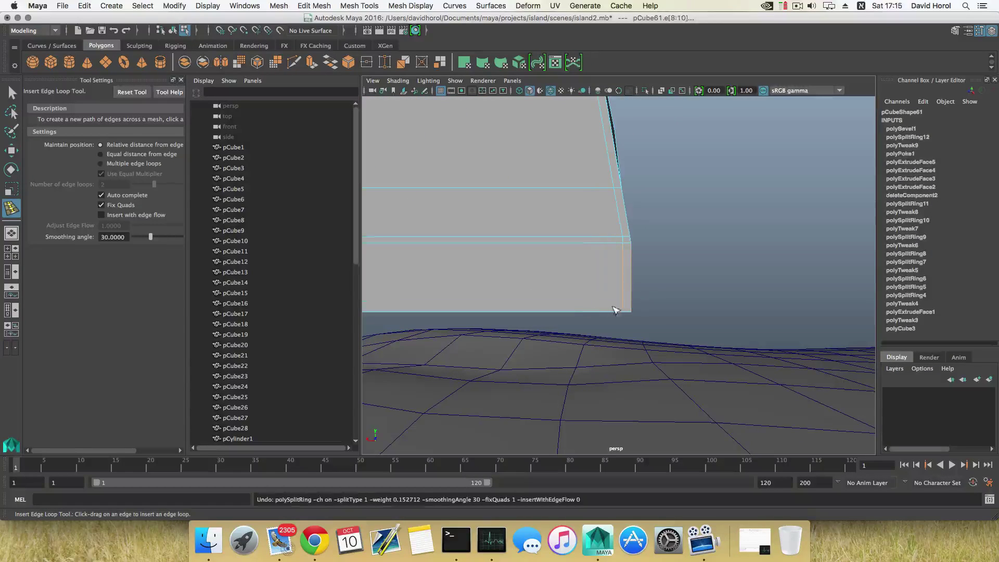
pyautogui.moveTo(631, 305); pyautogui.dragTo(631, 310)
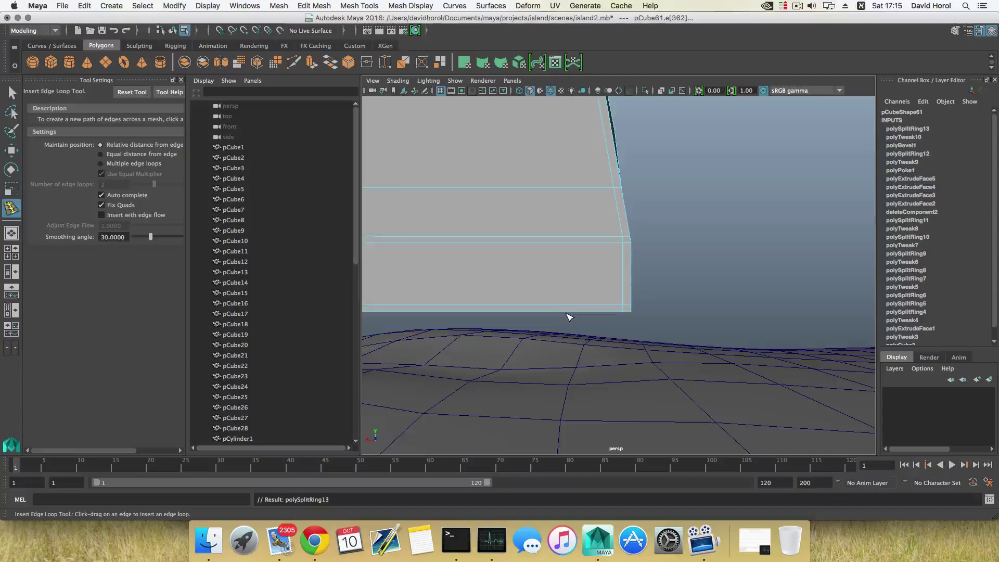
pyautogui.scroll(-5, 569, 315)
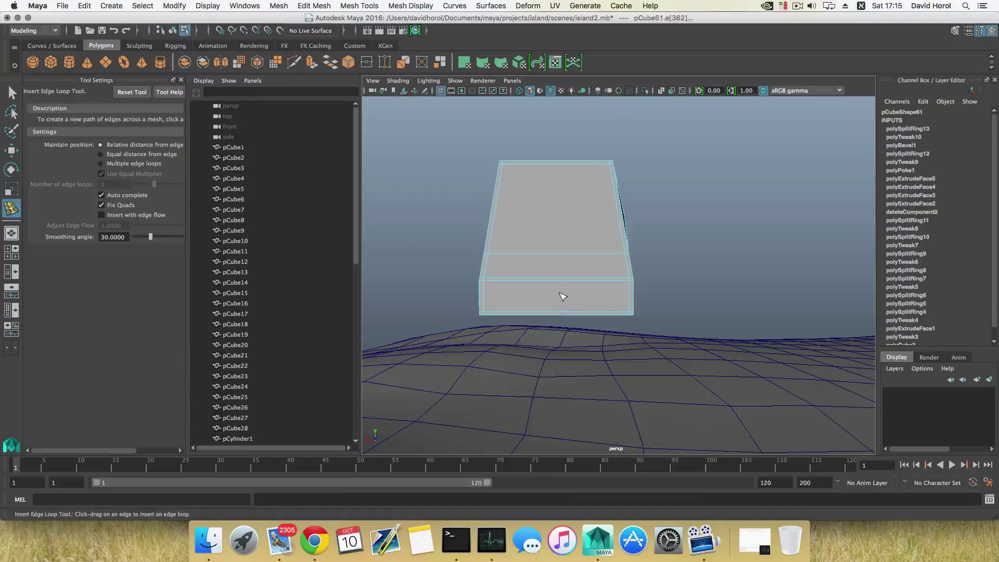
# Select the large panel faces and the thin strips between them on both end walls of the cabin
pyautogui.moveTo(563, 206); pyautogui.dragTo(566, 237, button='right')
pyautogui.click(566, 220)
pyautogui.keyDown('shift'); pyautogui.click(568, 268); pyautogui.keyUp('shift')
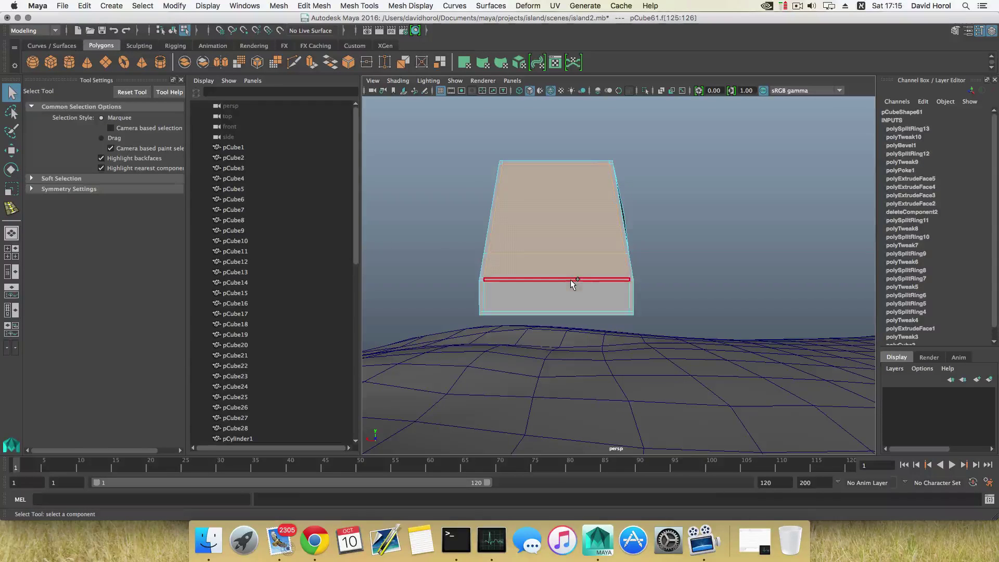
pyautogui.keyDown('shift'); pyautogui.click(574, 281); pyautogui.keyUp('shift')
pyautogui.moveTo(574, 280)
pyautogui.keyDown('alt'); pyautogui.mouseDown()
pyautogui.moveTo(445, 280)
pyautogui.moveTo(567, 298)
pyautogui.mouseUp(); pyautogui.keyUp('alt')
pyautogui.click(606, 269)
pyautogui.keyDown('alt'); pyautogui.moveTo(618, 341); pyautogui.dragTo(645, 336); pyautogui.keyUp('alt')
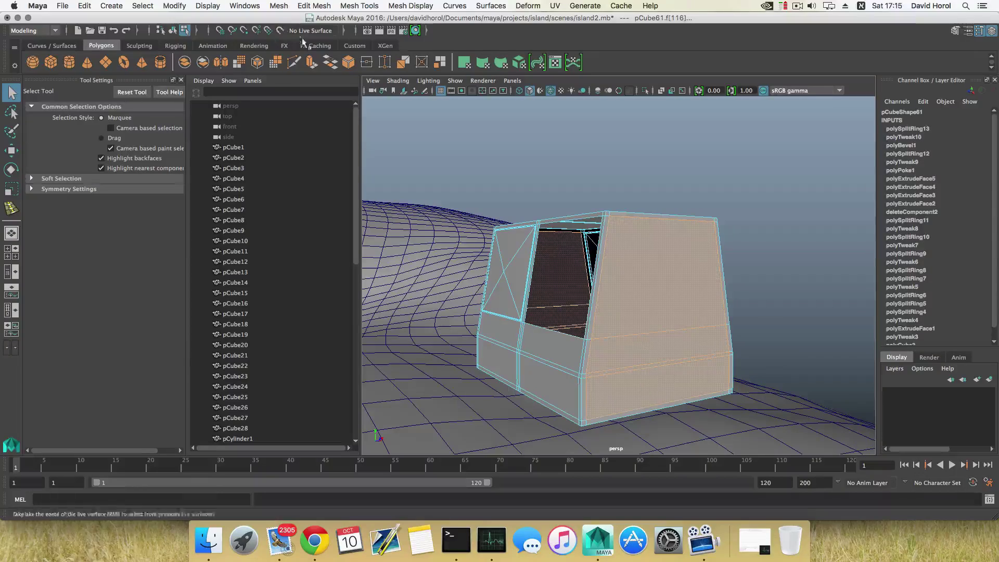
# Extrude the selected end-wall faces as insets, scaling them to about 0.967 overall and 0.827 in local Y
pyautogui.click(312, 62)
pyautogui.keyDown('alt'); pyautogui.moveTo(623, 245); pyautogui.dragTo(534, 284); pyautogui.keyUp('alt')
pyautogui.click(634, 283)
pyautogui.keyDown('alt'); pyautogui.moveTo(533, 284); pyautogui.dragTo(647, 352, button='right'); pyautogui.keyUp('alt')
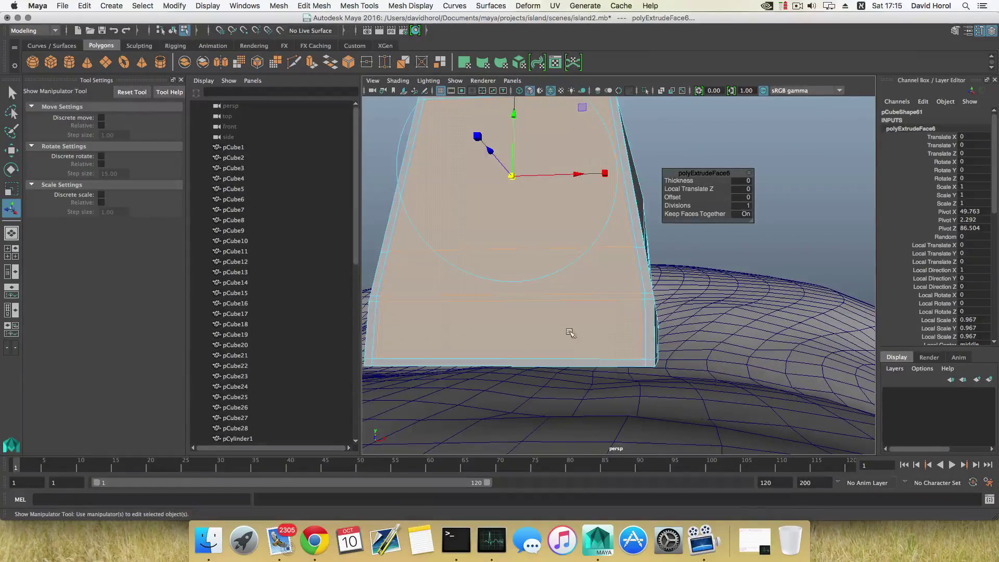
pyautogui.keyDown('alt'); pyautogui.moveTo(569, 333); pyautogui.dragTo(606, 357, button='middle'); pyautogui.keyUp('alt')
pyautogui.keyDown('alt'); pyautogui.moveTo(571, 280); pyautogui.dragTo(577, 287); pyautogui.keyUp('alt')
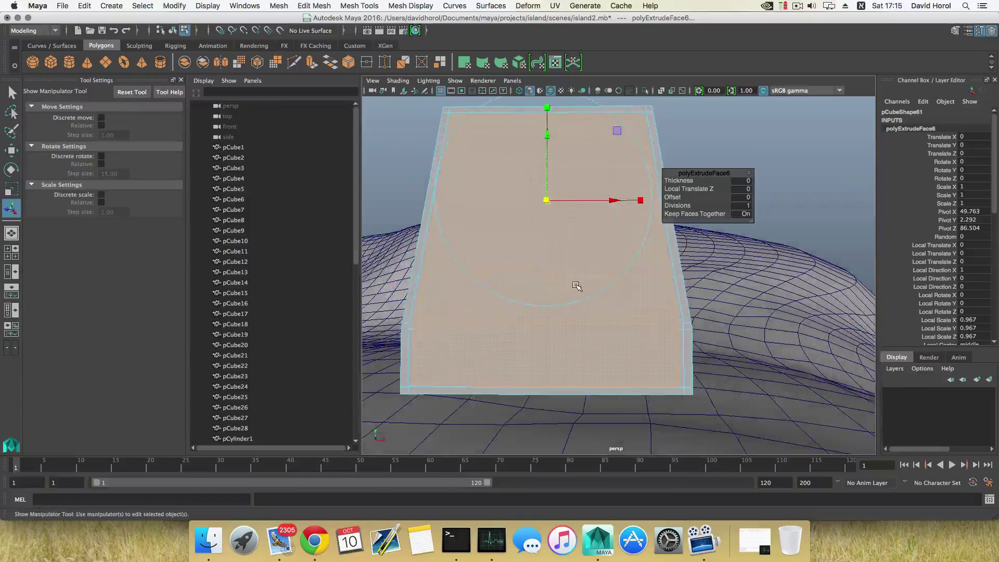
pyautogui.click(546, 108)
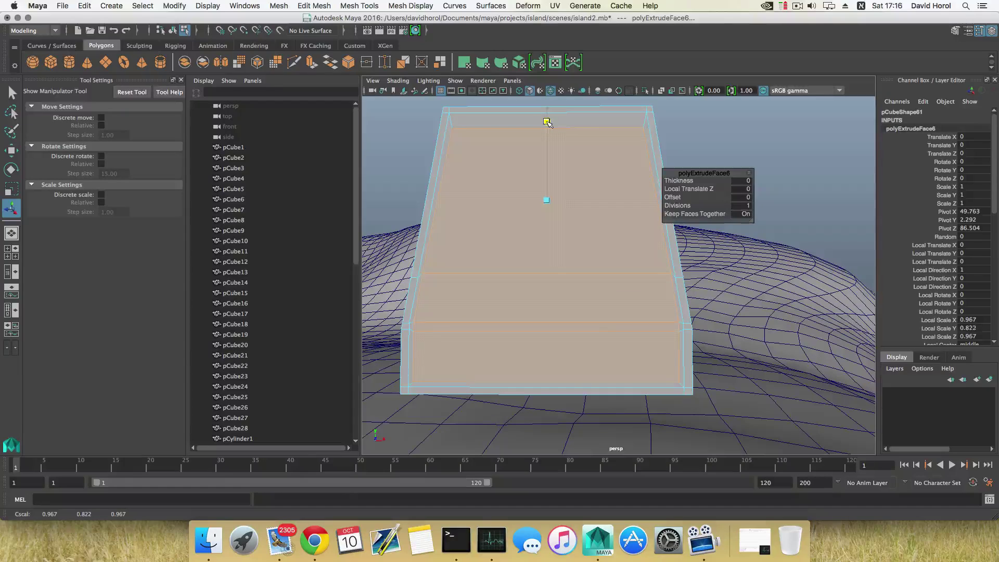
pyautogui.moveTo(547, 121); pyautogui.dragTo(547, 122)
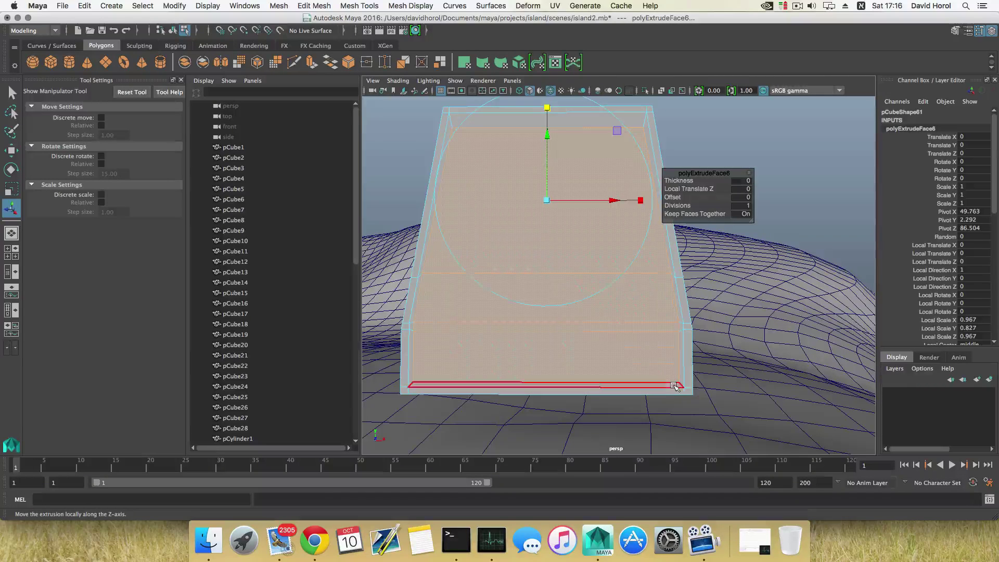
# Select the top inset corner vertices on both end walls and move them up along Y, close to the roof edge
pyautogui.keyDown('alt'); pyautogui.moveTo(568, 265); pyautogui.dragTo(588, 328, button='middle'); pyautogui.keyUp('alt')
pyautogui.moveTo(501, 216); pyautogui.dragTo(447, 215, button='right')
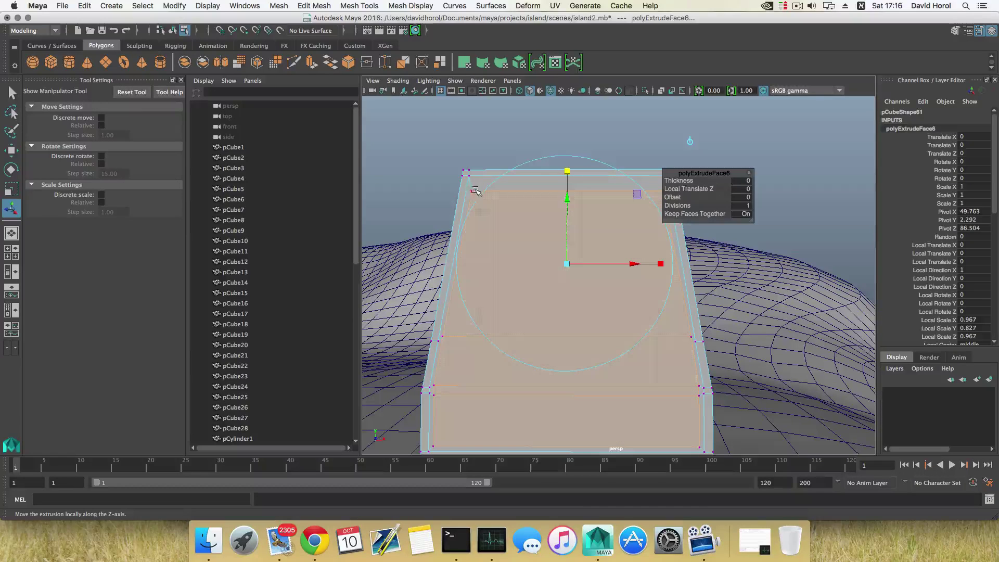
pyautogui.click(471, 192)
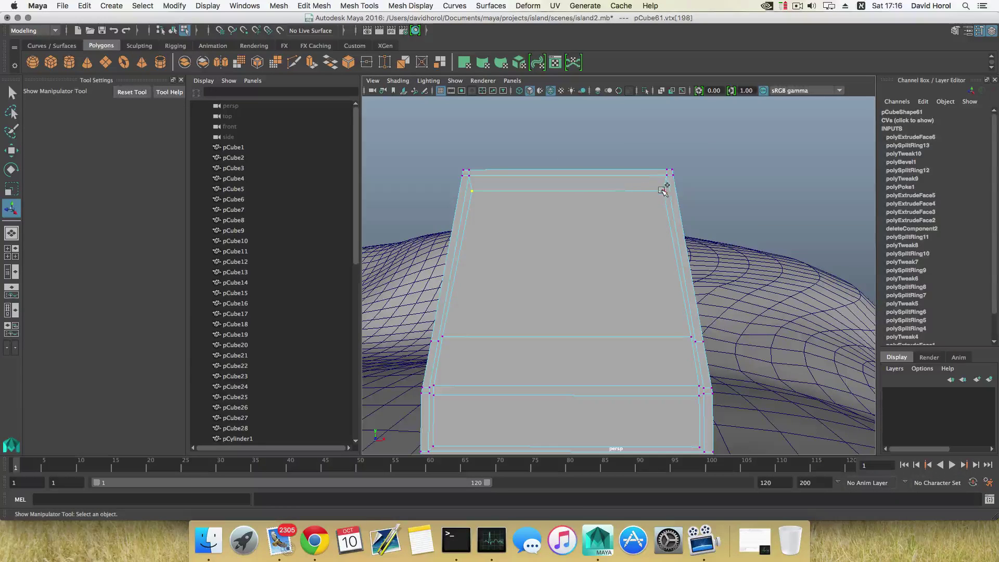
pyautogui.keyDown('shift'); pyautogui.click(663, 190); pyautogui.keyUp('shift')
pyautogui.keyDown('alt'); pyautogui.moveTo(461, 241); pyautogui.dragTo(572, 238); pyautogui.keyUp('alt')
pyautogui.keyDown('alt'); pyautogui.moveTo(411, 241); pyautogui.dragTo(522, 258); pyautogui.keyUp('alt')
pyautogui.keyDown('shift'); pyautogui.click(613, 203); pyautogui.keyUp('shift')
pyautogui.keyDown('shift'); pyautogui.click(472, 213); pyautogui.keyUp('shift')
pyautogui.press('w')
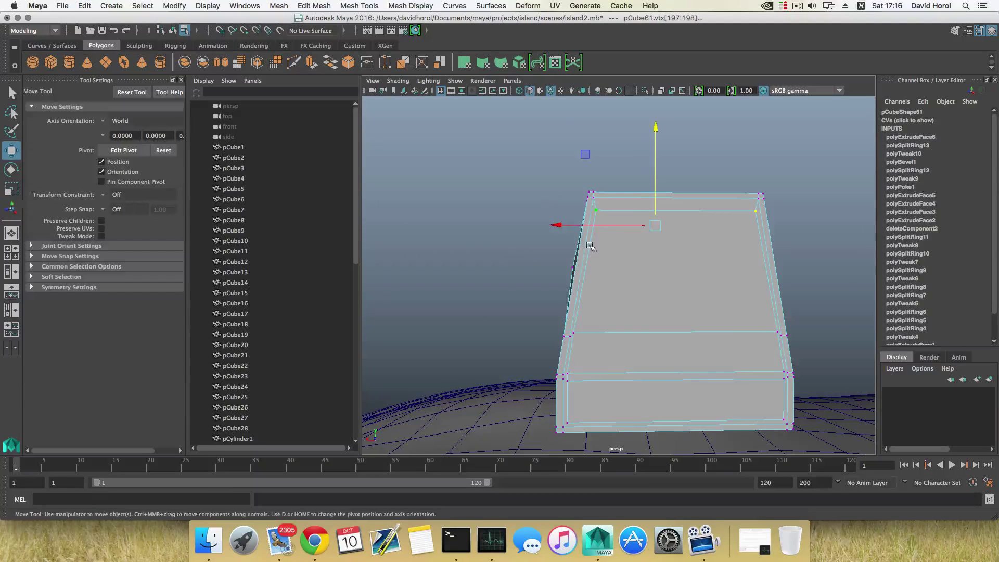
pyautogui.keyDown('alt'); pyautogui.moveTo(591, 247); pyautogui.dragTo(516, 284, button='middle'); pyautogui.keyUp('alt')
pyautogui.moveTo(565, 178); pyautogui.dragTo(564, 175)
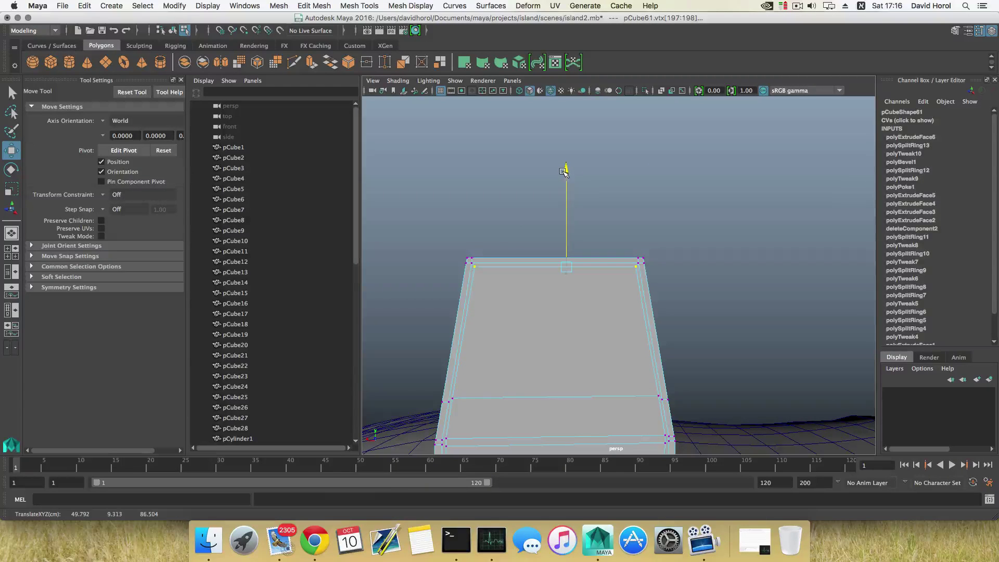
# Select the full ring of narrow faces framing the inset panel on one end wall
pyautogui.keyDown('alt'); pyautogui.moveTo(604, 324); pyautogui.dragTo(569, 221, button='middle'); pyautogui.keyUp('alt')
pyautogui.keyDown('alt'); pyautogui.moveTo(604, 317); pyautogui.dragTo(635, 336, button='right'); pyautogui.keyUp('alt')
pyautogui.keyDown('alt'); pyautogui.moveTo(488, 301); pyautogui.dragTo(682, 299); pyautogui.keyUp('alt')
pyautogui.keyDown('alt'); pyautogui.moveTo(682, 298); pyautogui.dragTo(525, 309, button='middle'); pyautogui.keyUp('alt')
pyautogui.keyDown('alt'); pyautogui.moveTo(526, 309); pyautogui.dragTo(562, 277); pyautogui.keyUp('alt')
pyautogui.moveTo(563, 251); pyautogui.dragTo(567, 284, button='right')
pyautogui.keyDown('alt'); pyautogui.moveTo(573, 312); pyautogui.dragTo(664, 386); pyautogui.keyUp('alt')
pyautogui.click(659, 386)
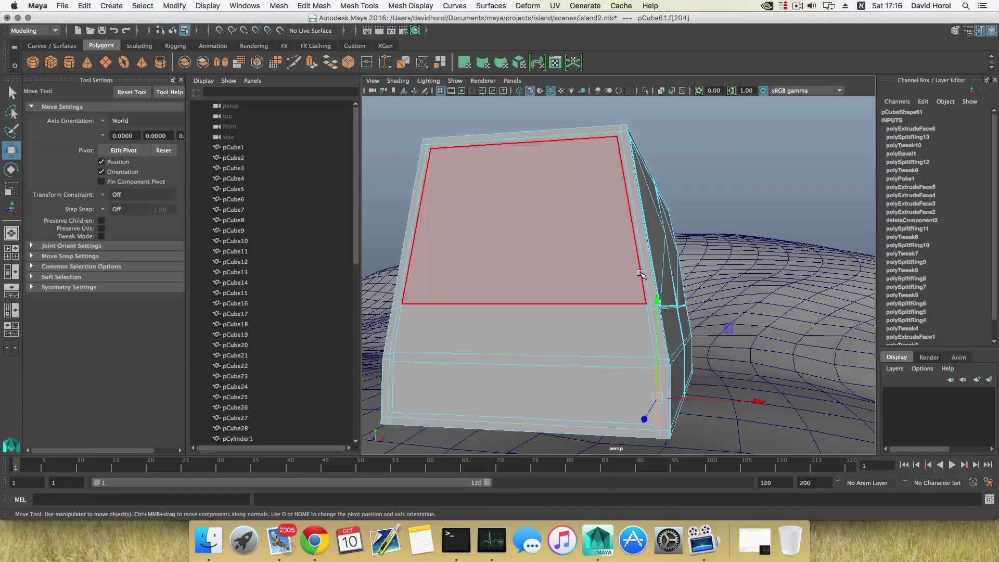
pyautogui.click(639, 273)
pyautogui.click(645, 294)
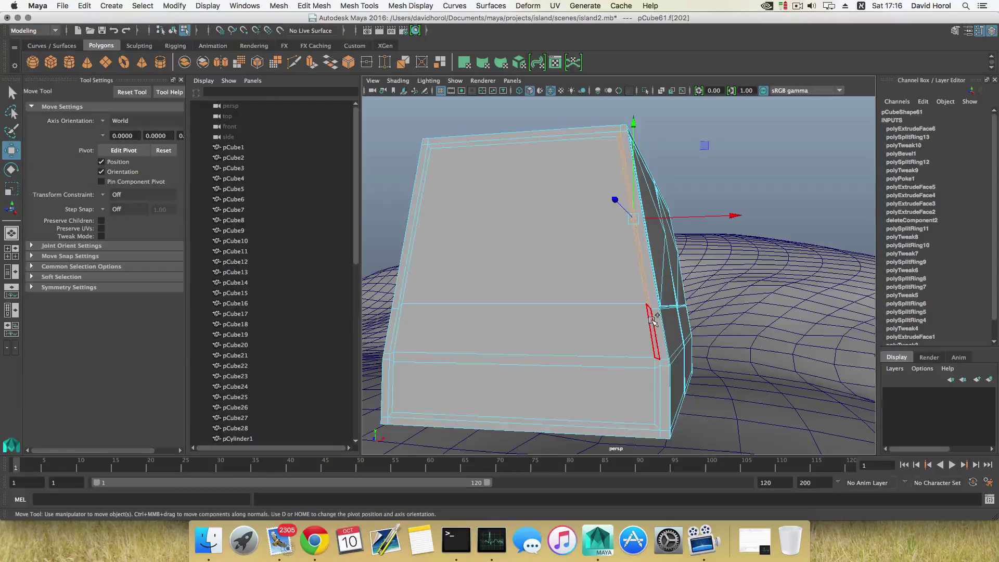
pyautogui.doubleClick(651, 319)
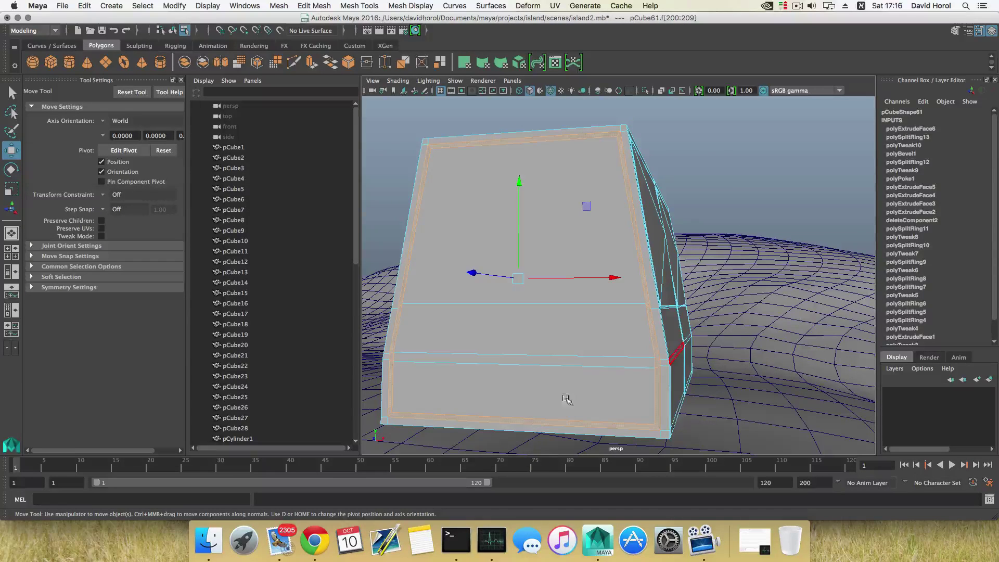
# Add the matching ring of narrow frame faces on the opposite end wall to the selection
pyautogui.keyDown('alt'); pyautogui.moveTo(624, 269); pyautogui.dragTo(643, 244); pyautogui.keyUp('alt')
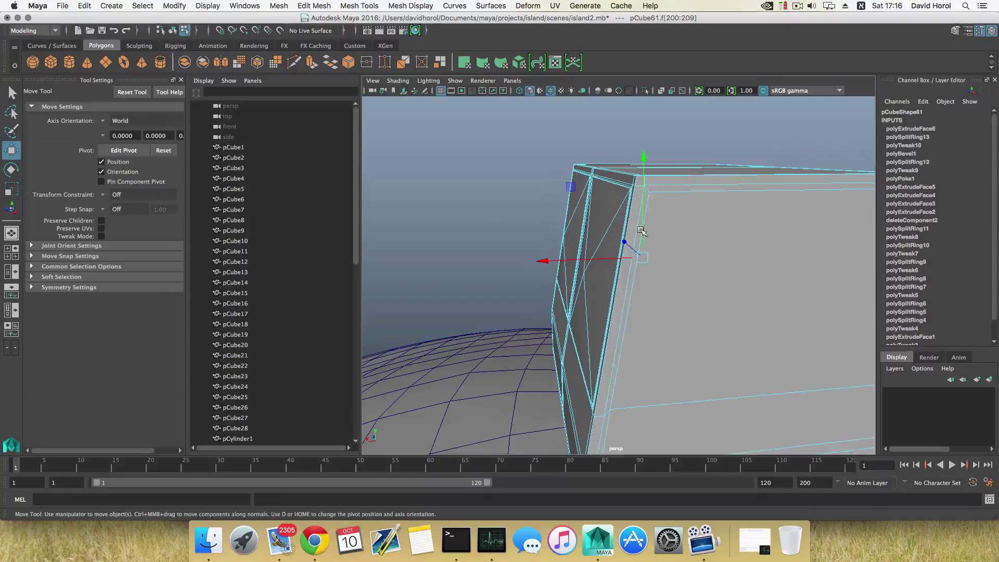
pyautogui.keyDown('shift'); pyautogui.click(666, 199); pyautogui.keyUp('shift')
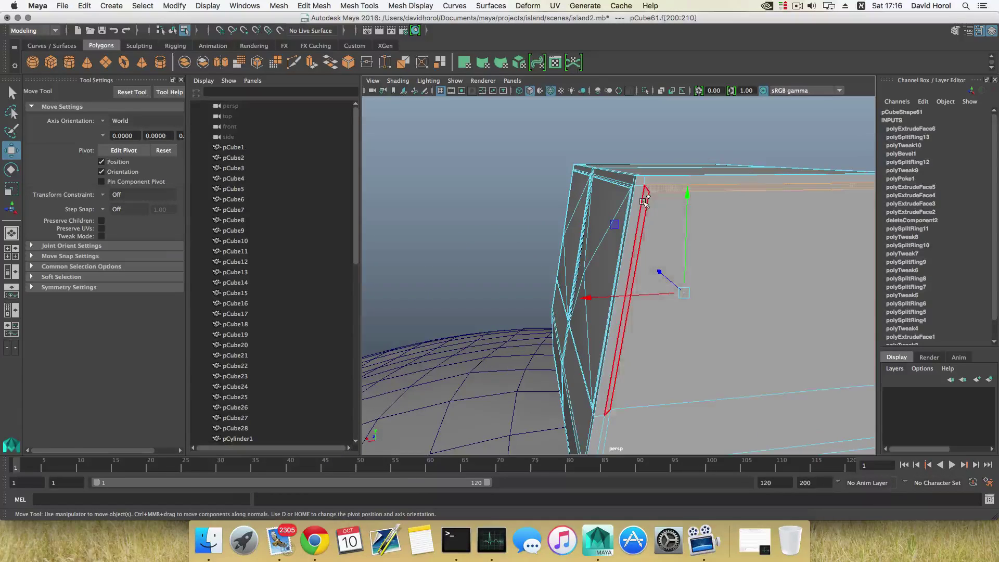
pyautogui.keyDown('shift'); pyautogui.doubleClick(644, 204); pyautogui.keyUp('shift')
pyautogui.keyDown('alt'); pyautogui.moveTo(644, 204); pyautogui.dragTo(469, 275); pyautogui.keyUp('alt')
pyautogui.keyDown('alt'); pyautogui.moveTo(469, 274); pyautogui.dragTo(596, 255, button='right'); pyautogui.keyUp('alt')
pyautogui.keyDown('alt'); pyautogui.moveTo(596, 255); pyautogui.dragTo(571, 256); pyautogui.keyUp('alt')
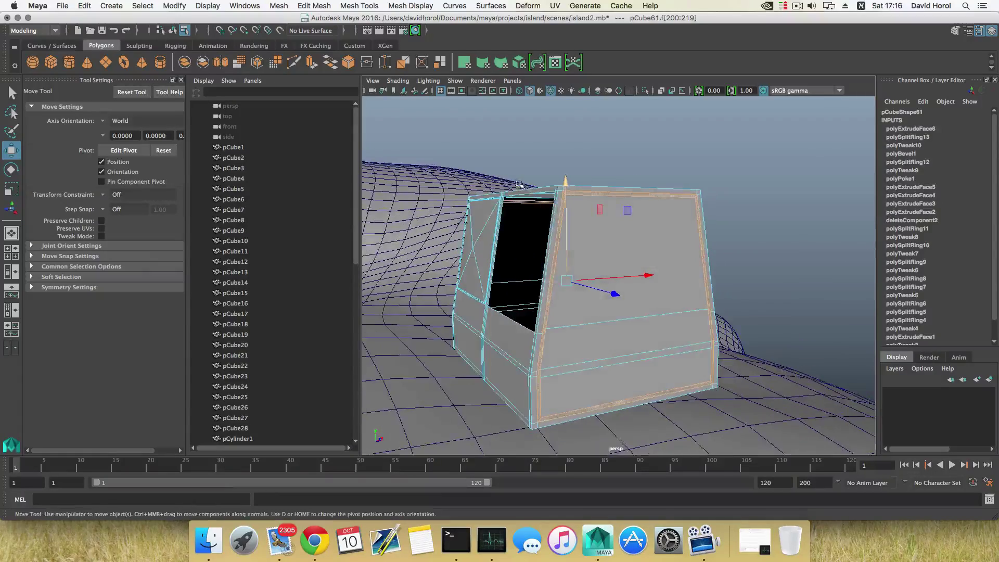
# Extrude both face rings inward by about -0.248 in local Z to form grooves, and return to object selection
pyautogui.click(310, 63)
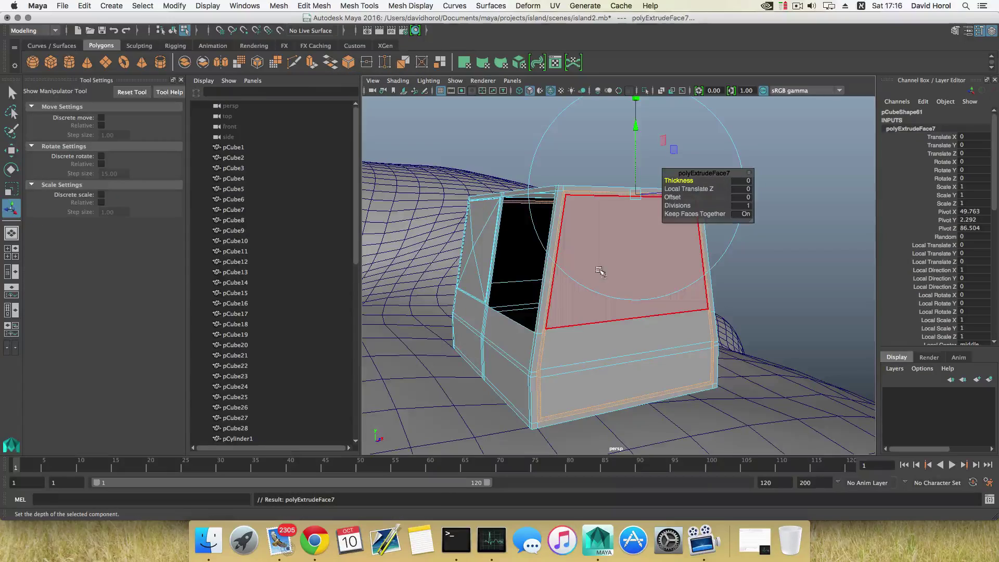
pyautogui.keyDown('alt'); pyautogui.moveTo(600, 239); pyautogui.dragTo(573, 283); pyautogui.keyUp('alt')
pyautogui.keyDown('alt'); pyautogui.moveTo(572, 283); pyautogui.dragTo(631, 302, button='right'); pyautogui.keyUp('alt')
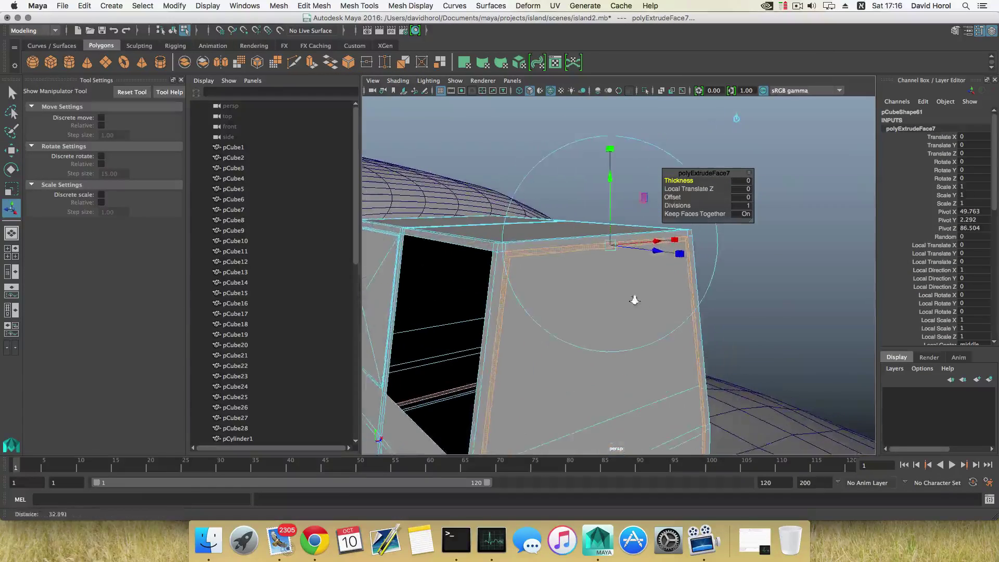
pyautogui.keyDown('alt'); pyautogui.moveTo(652, 282); pyautogui.dragTo(632, 287, button='middle'); pyautogui.keyUp('alt')
pyautogui.moveTo(635, 255)
pyautogui.mouseDown()
pyautogui.moveTo(564, 245)
pyautogui.moveTo(626, 254)
pyautogui.mouseUp()
pyautogui.scroll(-2, 635, 258)
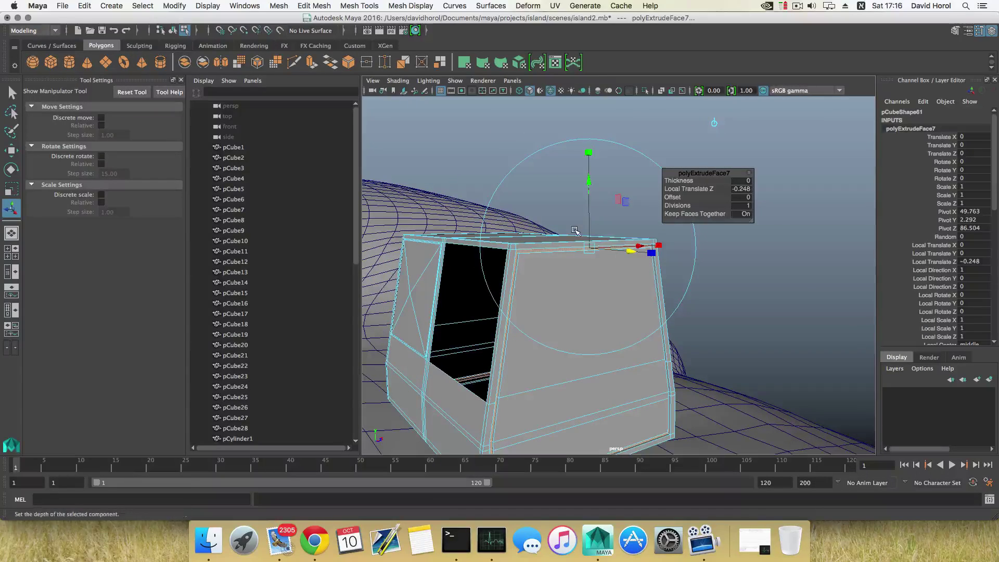
pyautogui.press('F8')
# Select the border edges around the open side window of the cabin
pyautogui.keyDown('alt'); pyautogui.moveTo(561, 267); pyautogui.dragTo(530, 310); pyautogui.keyUp('alt')
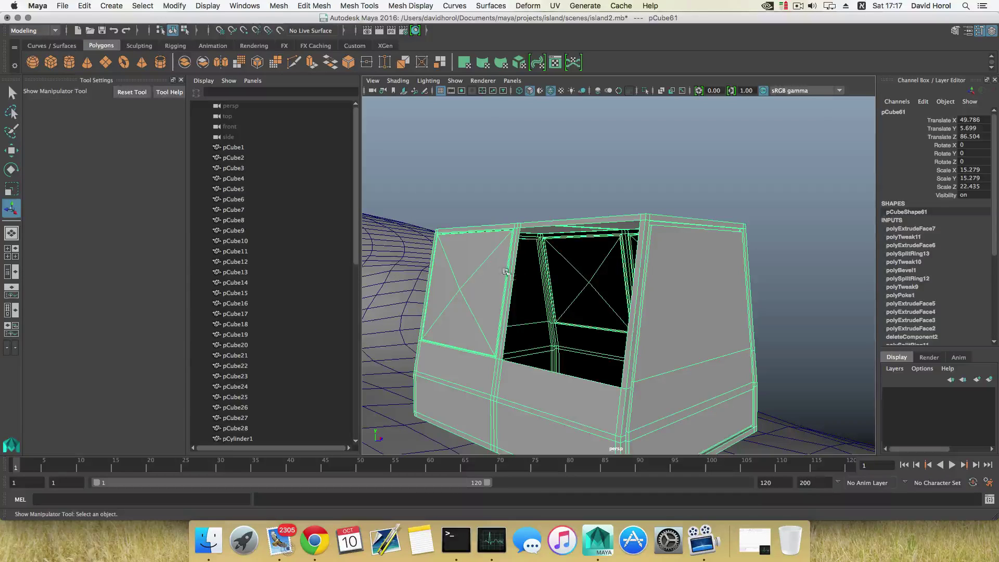
pyautogui.keyDown('alt'); pyautogui.moveTo(587, 201); pyautogui.dragTo(643, 293); pyautogui.keyUp('alt')
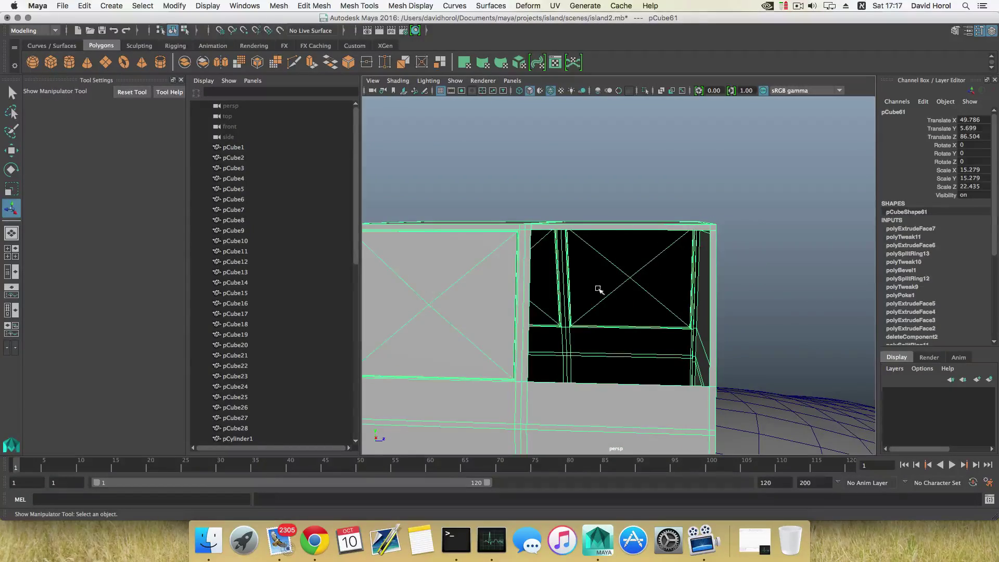
pyautogui.scroll(-3, 640, 316)
pyautogui.keyDown('alt'); pyautogui.moveTo(636, 316); pyautogui.dragTo(570, 311); pyautogui.keyUp('alt')
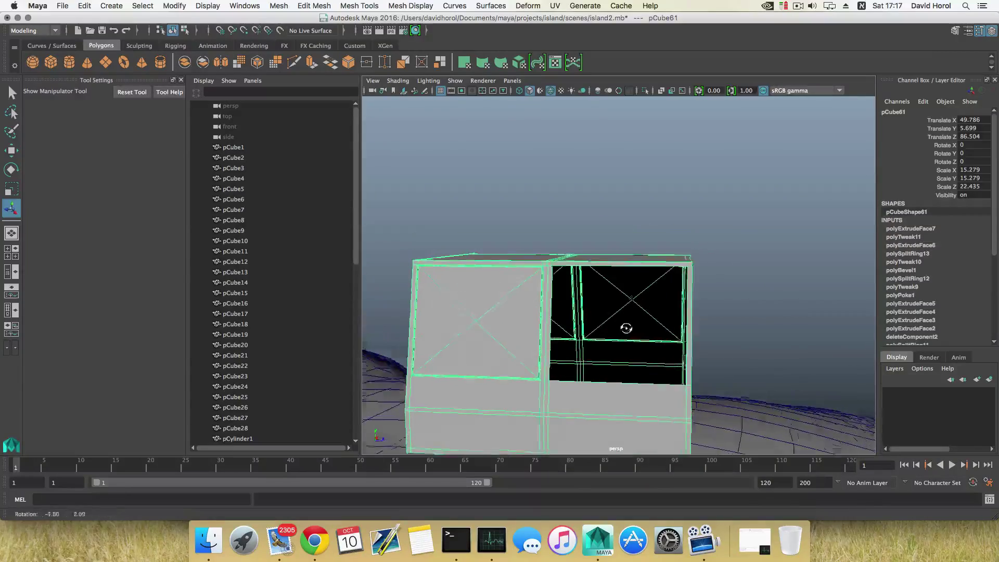
pyautogui.scroll(3, 651, 327)
pyautogui.keyDown('alt'); pyautogui.moveTo(622, 348); pyautogui.dragTo(663, 317); pyautogui.keyUp('alt')
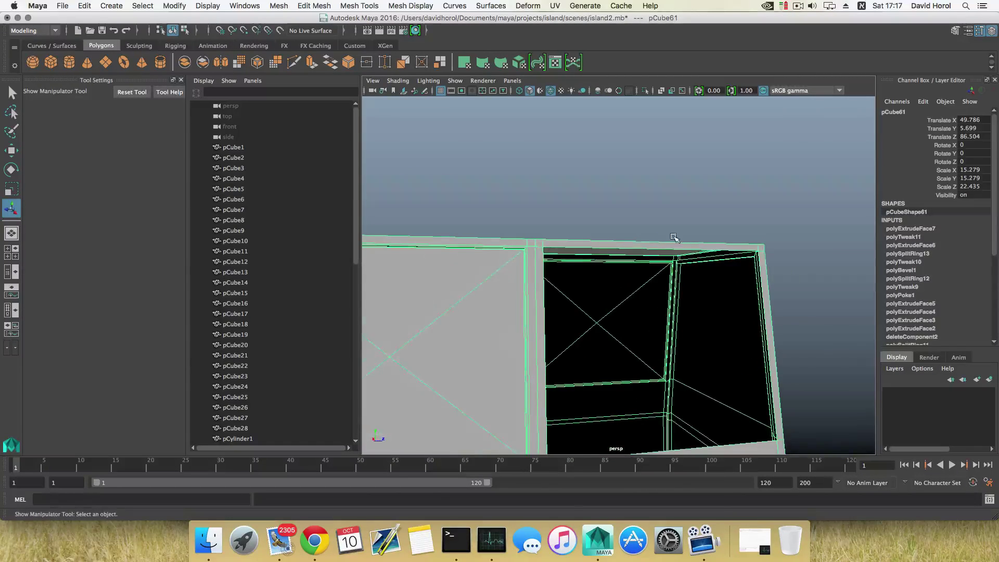
pyautogui.rightClick(674, 243)
pyautogui.click(673, 214)
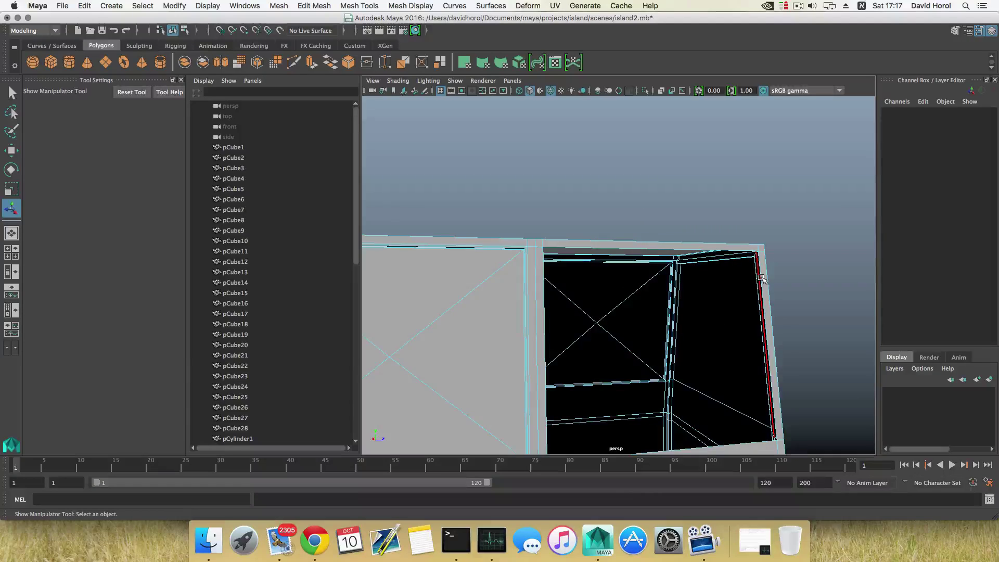
pyautogui.click(729, 250)
pyautogui.keyDown('alt'); pyautogui.moveTo(733, 334); pyautogui.dragTo(634, 292); pyautogui.keyUp('alt')
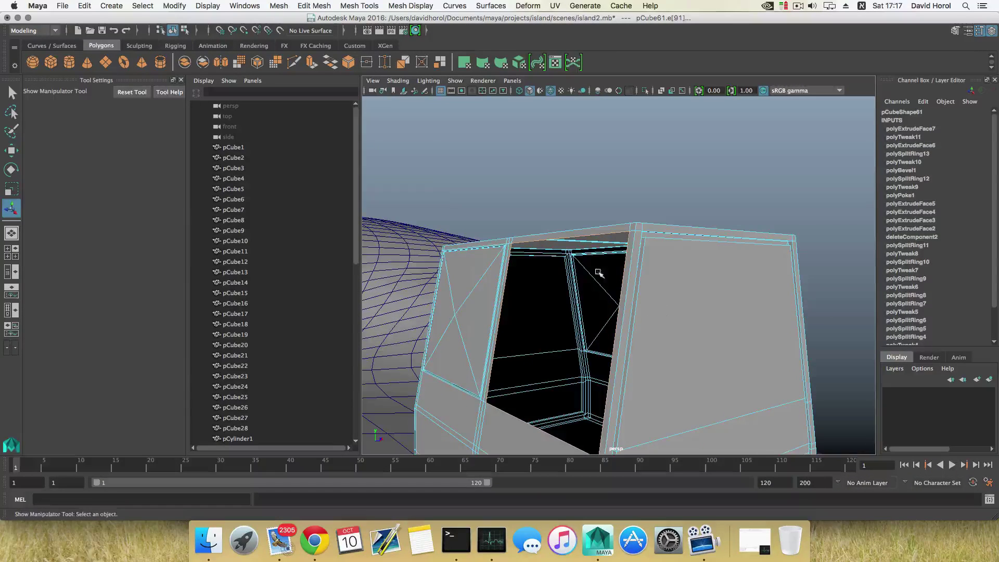
# Extrude the opening's border edges and move them along X through the cabin to about X 60.45, past the opposite side wall
pyautogui.click(311, 63)
pyautogui.keyDown('alt'); pyautogui.moveTo(596, 328); pyautogui.dragTo(578, 330); pyautogui.keyUp('alt')
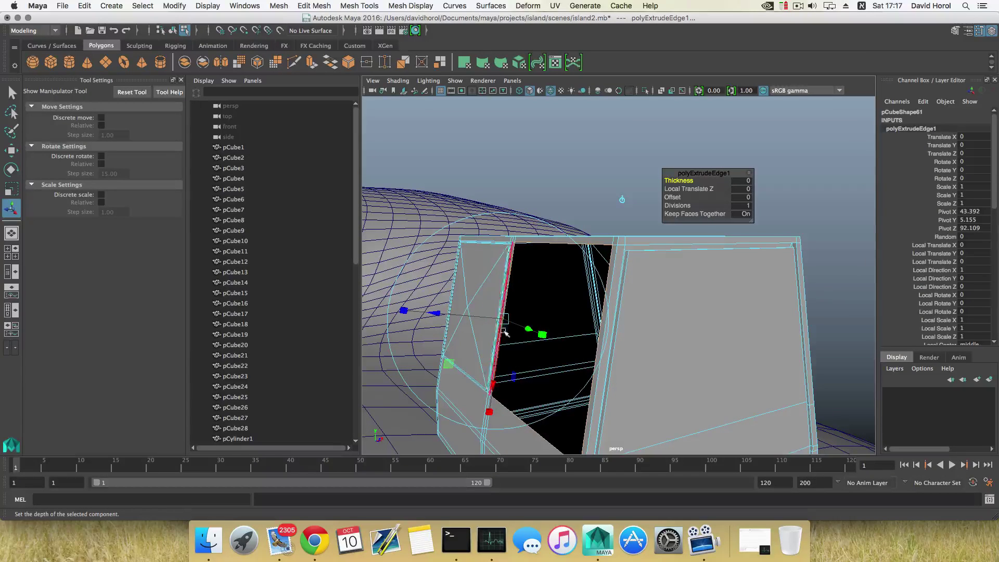
pyautogui.press('w')
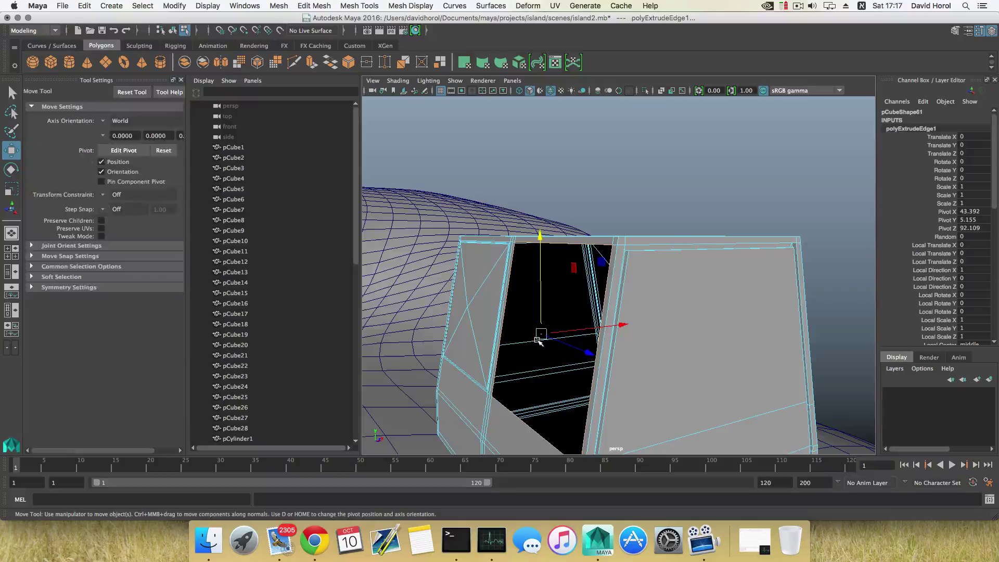
pyautogui.moveTo(622, 325); pyautogui.dragTo(448, 316)
pyautogui.keyDown('alt'); pyautogui.moveTo(716, 370); pyautogui.dragTo(609, 338, button='middle'); pyautogui.keyUp('alt')
pyautogui.keyDown('alt'); pyautogui.moveTo(609, 339); pyautogui.dragTo(657, 344); pyautogui.keyUp('alt')
pyautogui.keyDown('alt'); pyautogui.moveTo(656, 344); pyautogui.dragTo(637, 332, button='right'); pyautogui.keyUp('alt')
pyautogui.moveTo(705, 299); pyautogui.dragTo(810, 302)
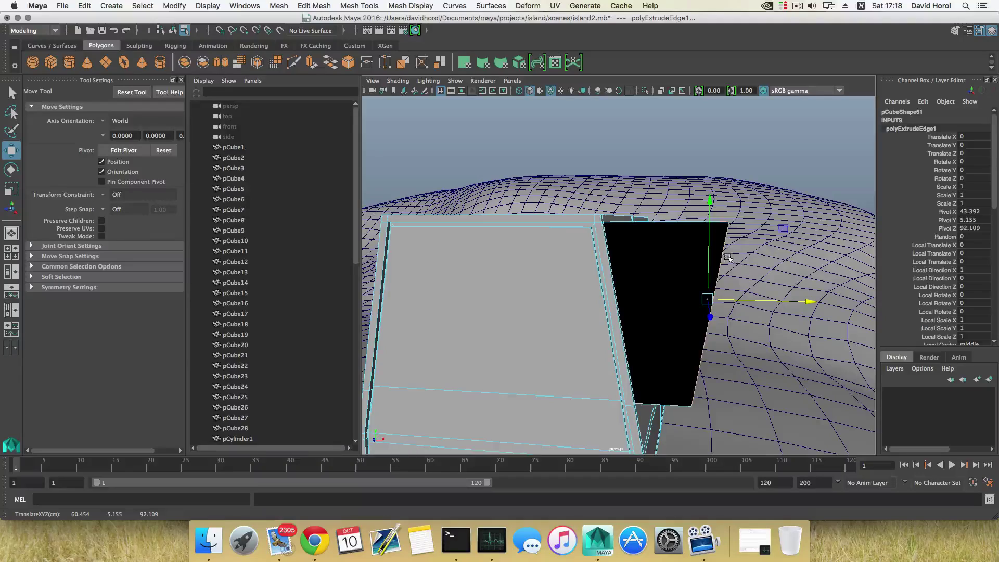
# Select the top vertices of the extruded border and move them inward to about X 58.13, matching the cabin wall's slope
pyautogui.keyDown('alt'); pyautogui.moveTo(730, 259); pyautogui.dragTo(662, 259); pyautogui.keyUp('alt')
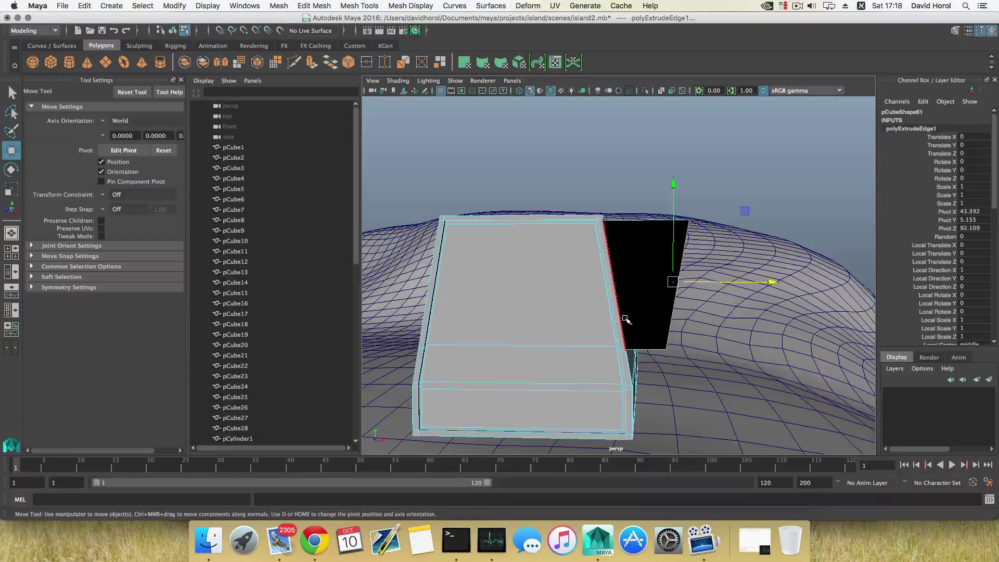
pyautogui.rightClick(651, 227)
pyautogui.click(596, 226)
pyautogui.moveTo(707, 246); pyautogui.dragTo(707, 246)
pyautogui.moveTo(780, 223); pyautogui.dragTo(749, 223)
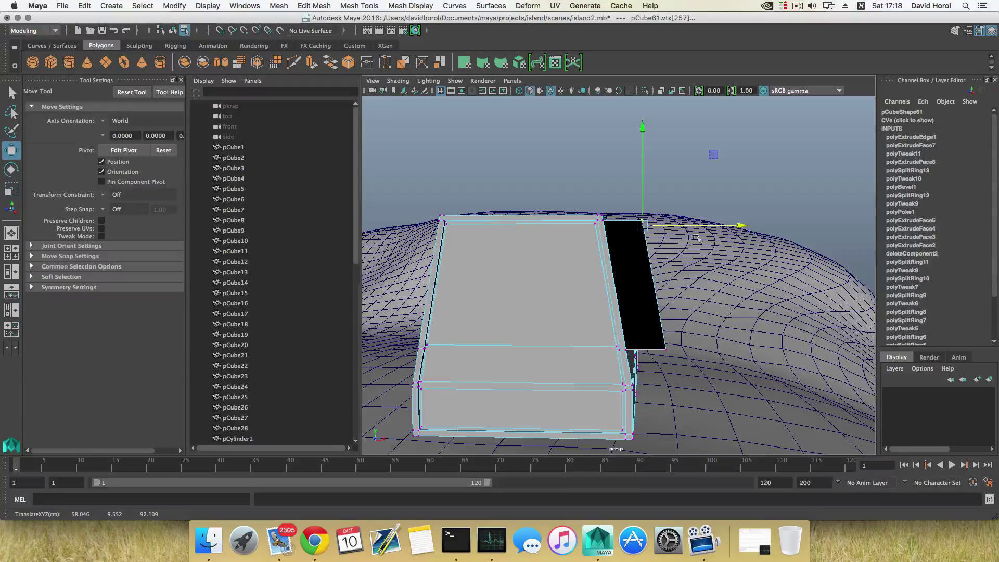
pyautogui.moveTo(742, 224); pyautogui.dragTo(742, 224)
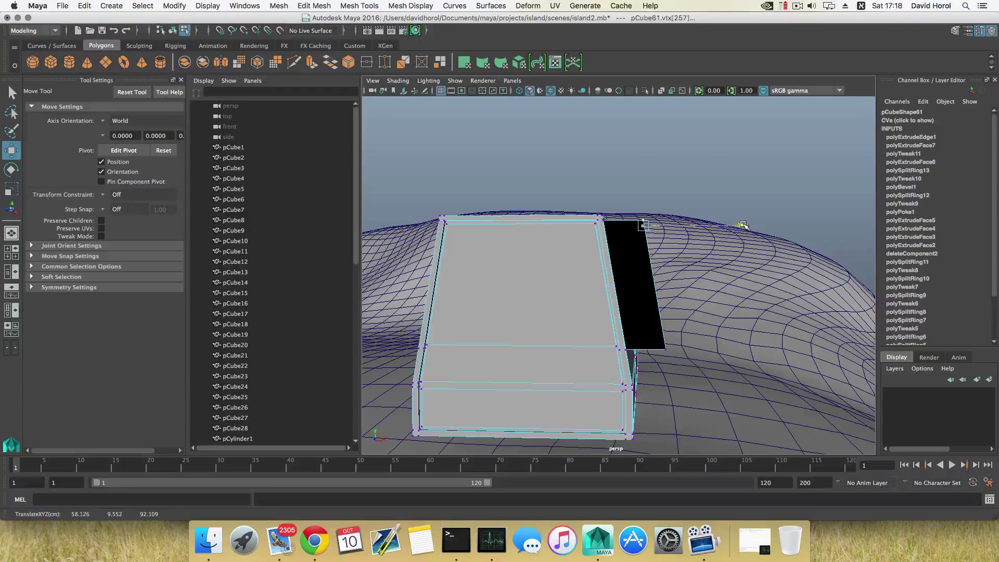
# Select the open border at the far end of the extrusion and close it with Fill Hole
pyautogui.keyDown('alt'); pyautogui.moveTo(629, 200); pyautogui.dragTo(681, 285); pyautogui.keyUp('alt')
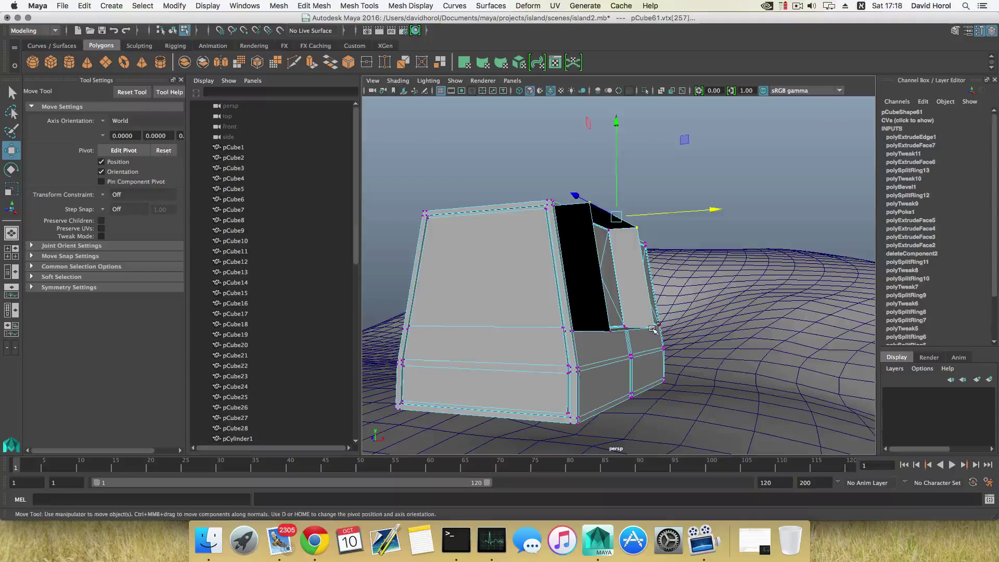
pyautogui.moveTo(607, 249); pyautogui.dragTo(620, 232, button='right')
pyautogui.click(620, 224)
pyautogui.keyDown('alt'); pyautogui.moveTo(621, 225); pyautogui.dragTo(551, 234); pyautogui.keyUp('alt')
pyautogui.click(276, 6)
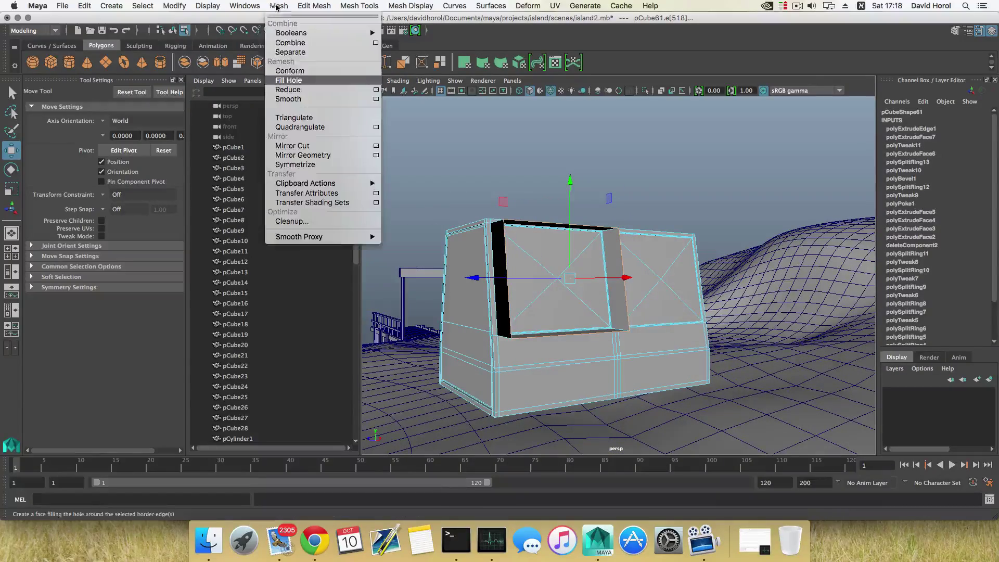
pyautogui.click(288, 80)
pyautogui.keyDown('alt'); pyautogui.moveTo(601, 279); pyautogui.dragTo(654, 280); pyautogui.keyUp('alt')
# Select the filled cap face and move it back along X to about 46.05, forming a shallow recess in the side opening
pyautogui.rightClick(643, 265)
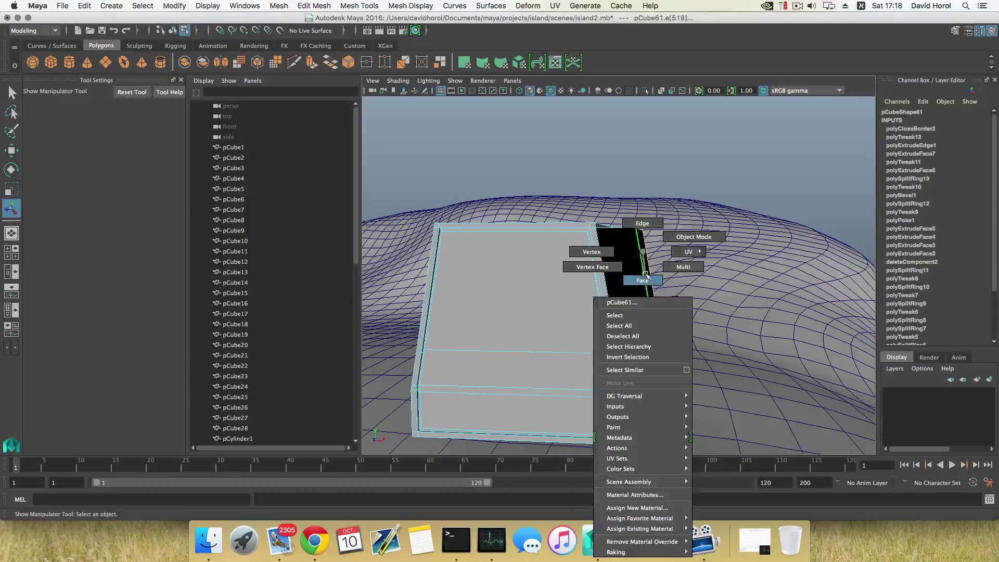
pyautogui.click(645, 275)
pyautogui.click(645, 274)
pyautogui.press('w')
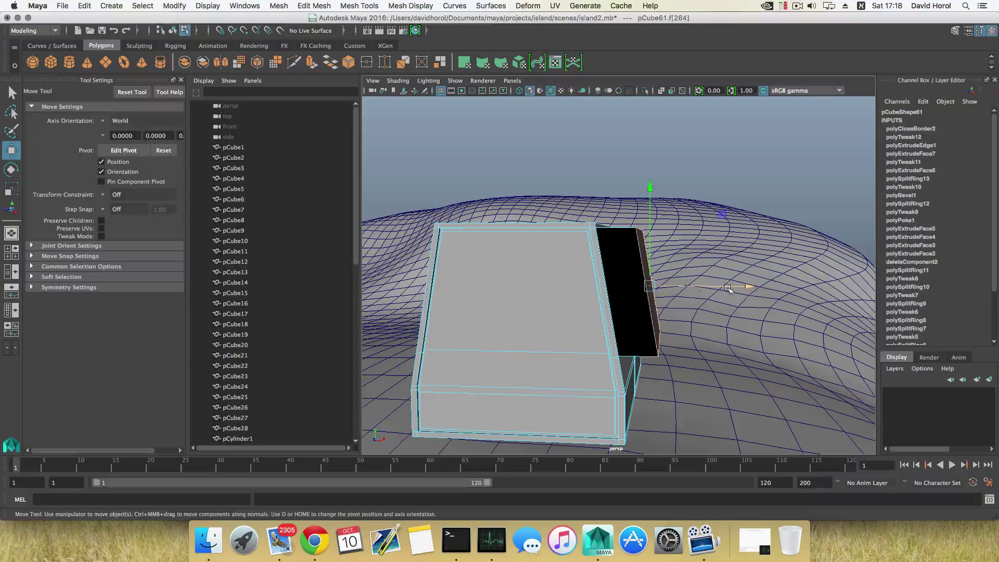
pyautogui.moveTo(752, 285); pyautogui.dragTo(714, 286)
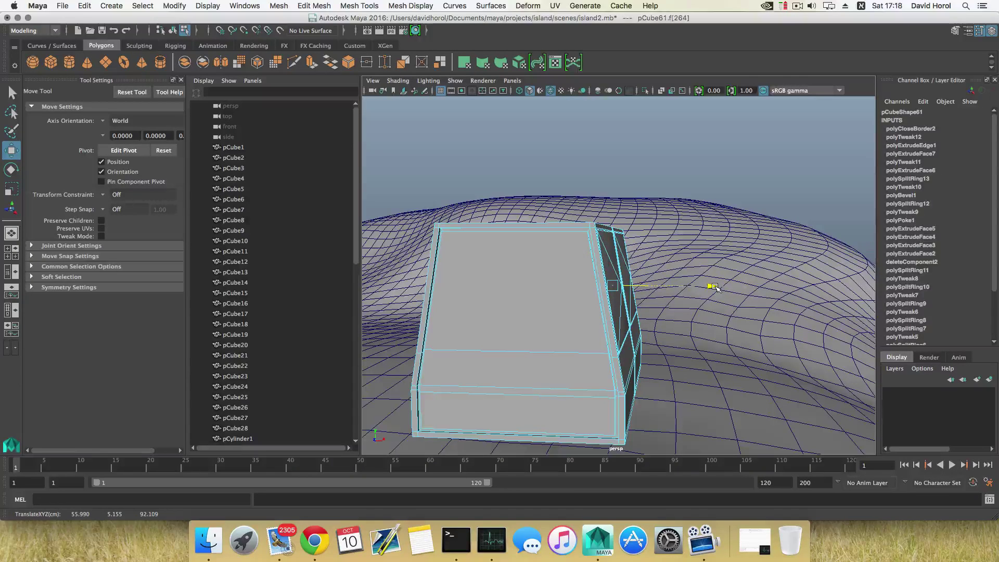
pyautogui.moveTo(613, 285)
pyautogui.keyDown('alt'); pyautogui.mouseDown()
pyautogui.moveTo(729, 286)
pyautogui.moveTo(598, 299)
pyautogui.mouseUp(); pyautogui.keyUp('alt')
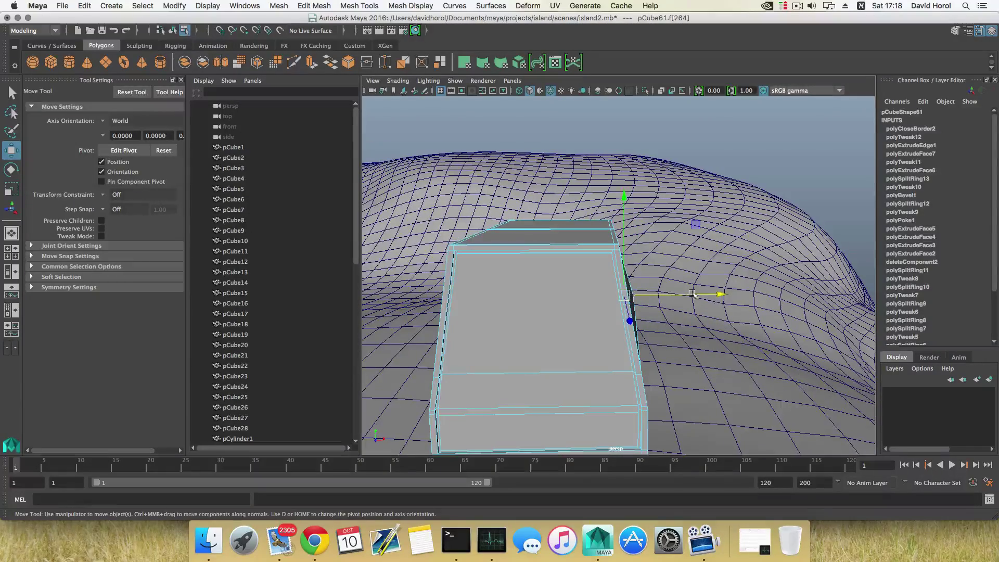
pyautogui.moveTo(723, 295); pyautogui.dragTo(591, 335)
pyautogui.press('F8')
pyautogui.moveTo(607, 320); pyautogui.dragTo(606, 281, button='right')
pyautogui.click(616, 319)
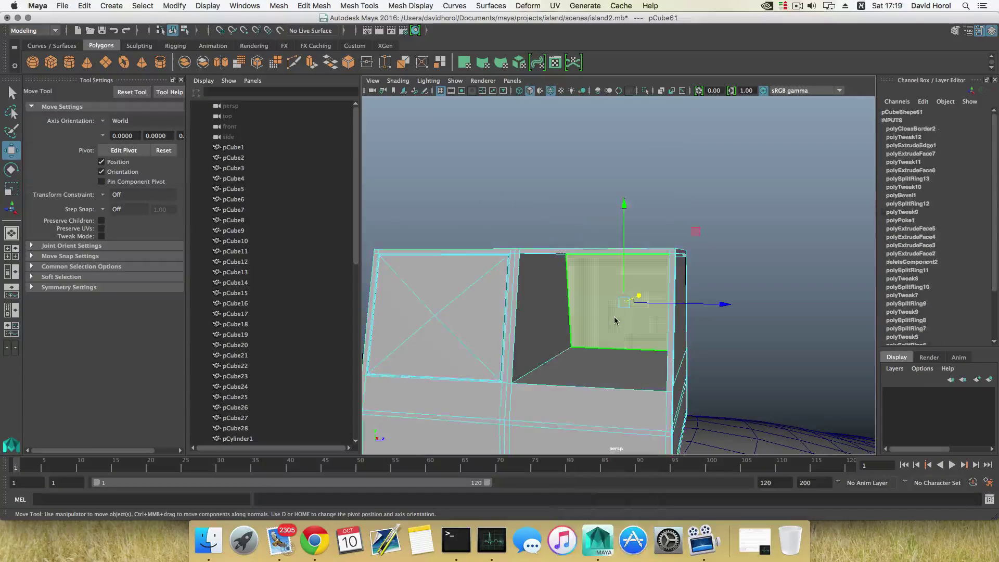
pyautogui.keyDown('alt'); pyautogui.moveTo(651, 323); pyautogui.dragTo(621, 312); pyautogui.keyUp('alt')
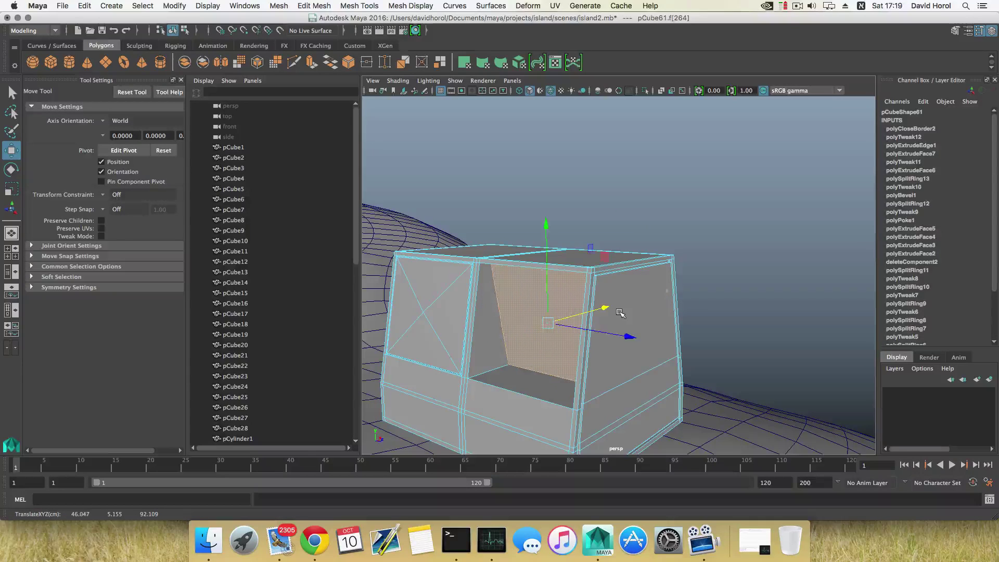
# Move the bottom edge of the recess's back face slightly along X toward the opening, and return to object selection
pyautogui.moveTo(557, 376); pyautogui.dragTo(553, 225, button='right')
pyautogui.click(543, 375)
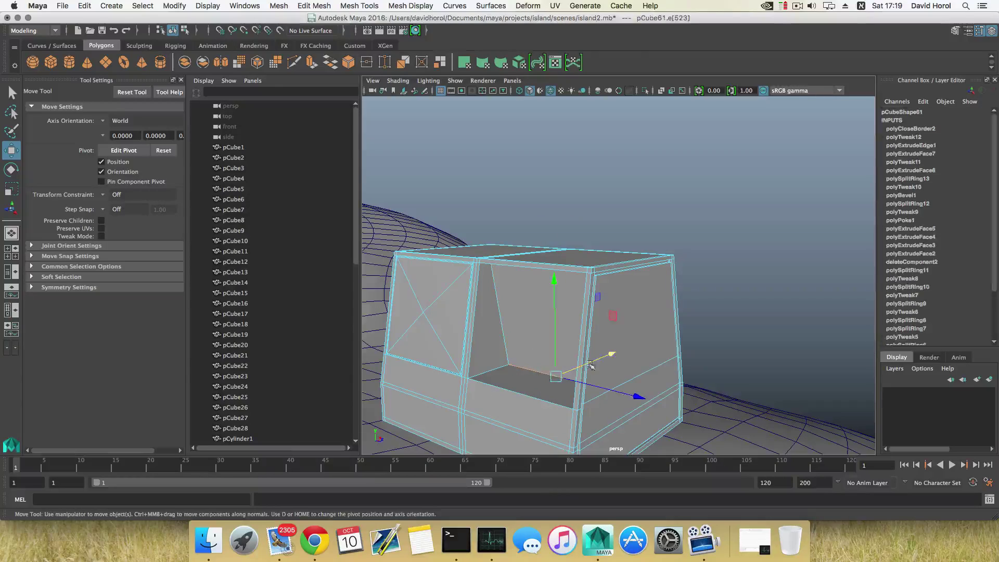
pyautogui.moveTo(615, 354); pyautogui.dragTo(599, 358)
pyautogui.keyDown('alt'); pyautogui.moveTo(632, 357); pyautogui.dragTo(541, 371); pyautogui.keyUp('alt')
pyautogui.press('F8')
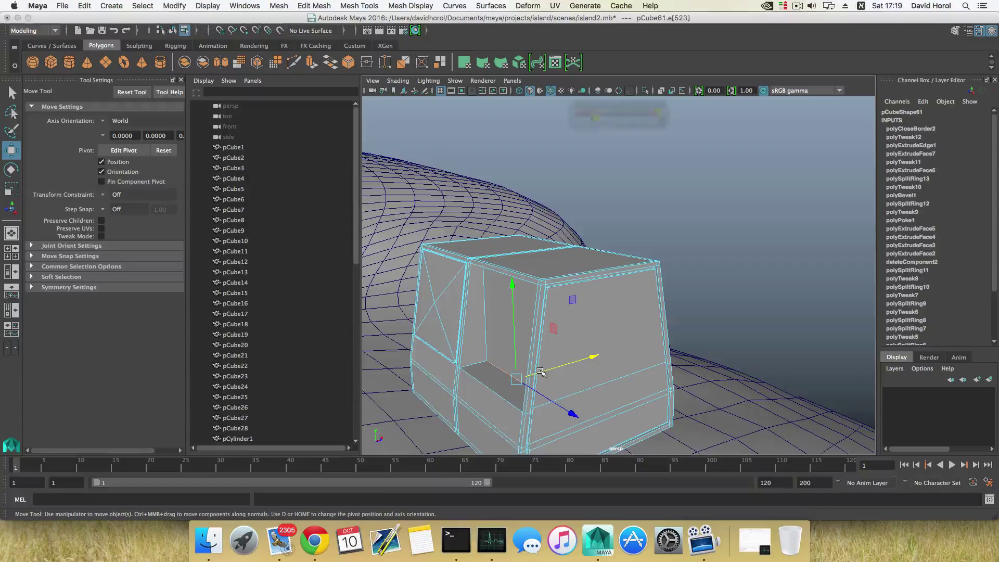
# Save the scene as island3.mb in the project's scenes folder
pyautogui.keyDown('alt'); pyautogui.moveTo(539, 368); pyautogui.dragTo(634, 346); pyautogui.keyUp('alt')
pyautogui.scroll(-3, 635, 346)
pyautogui.keyDown('alt'); pyautogui.moveTo(634, 346); pyautogui.dragTo(548, 344, button='middle'); pyautogui.keyUp('alt')
pyautogui.keyDown('alt'); pyautogui.moveTo(550, 346); pyautogui.dragTo(575, 345); pyautogui.keyUp('alt')
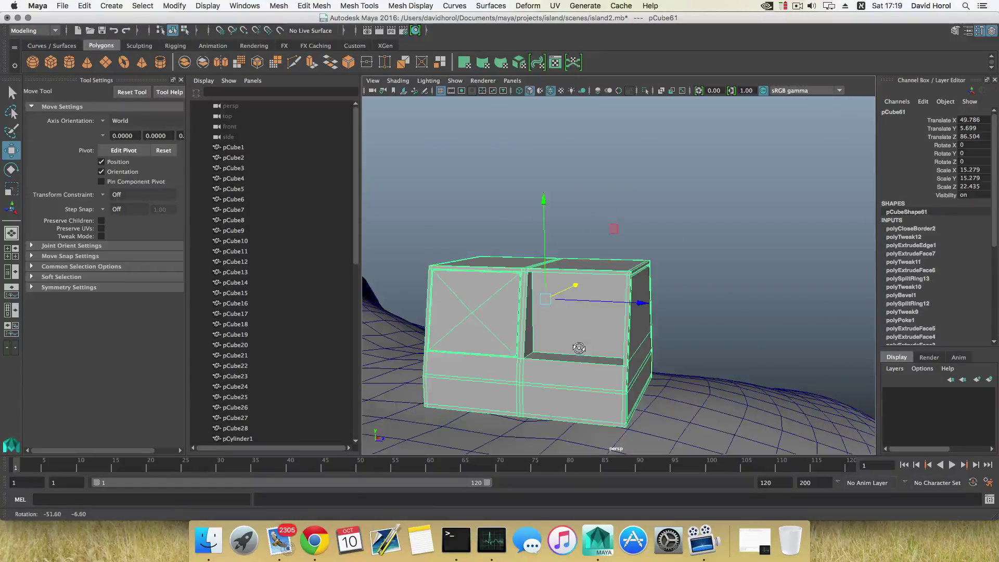
pyautogui.click(62, 6)
pyautogui.click(89, 61)
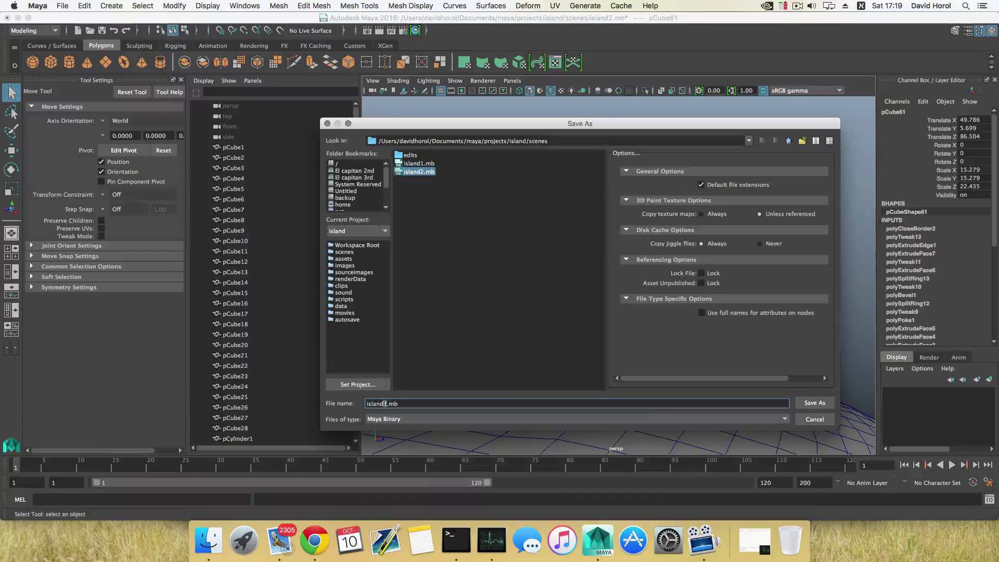
pyautogui.click(814, 403)
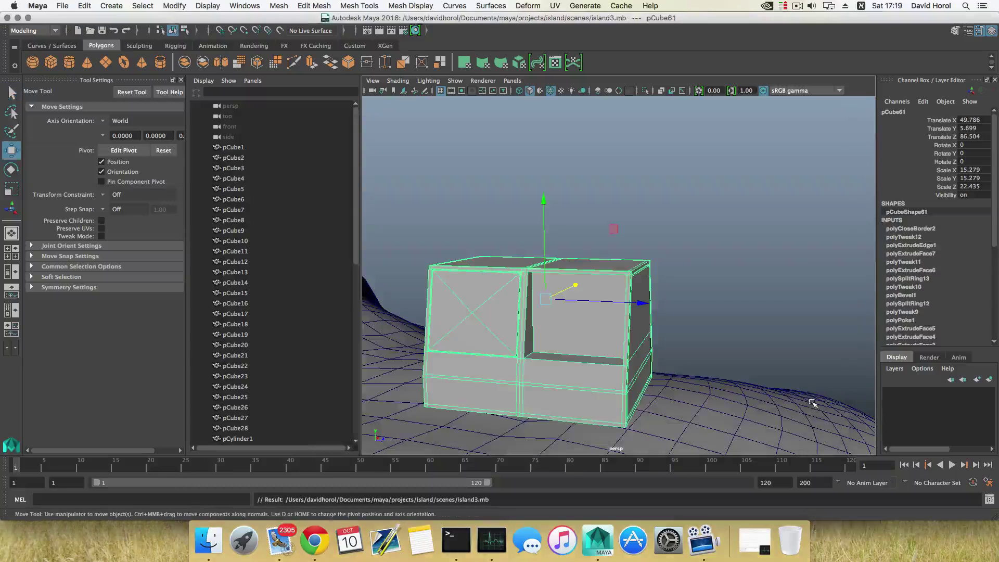